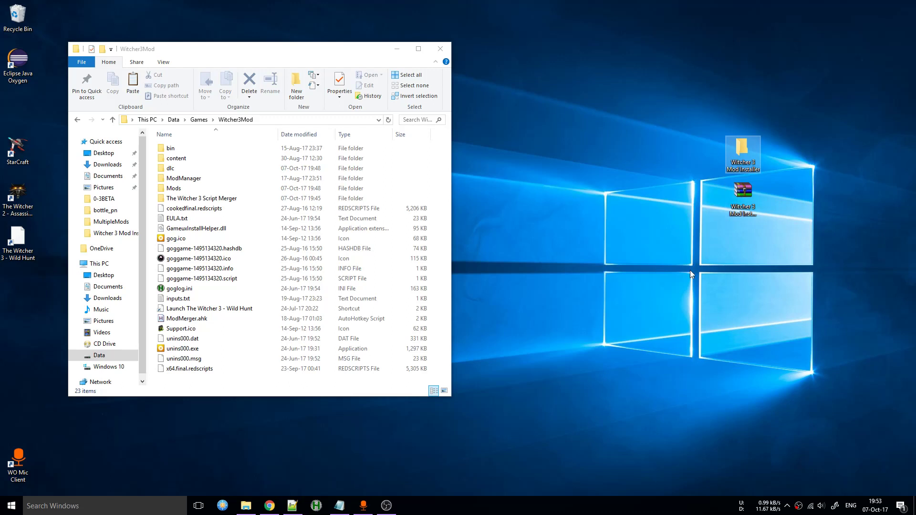
Step: Look inside the Witcher 3 Mod Installer folder of the desktop ZIP archive, and close the archive
drag(664, 177, 813, 268)
key(Return)
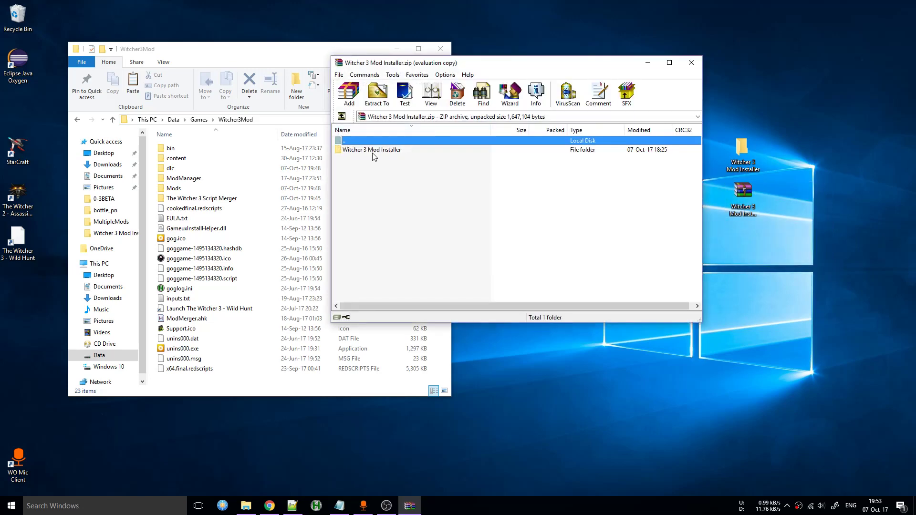
click(371, 151)
double_click(370, 151)
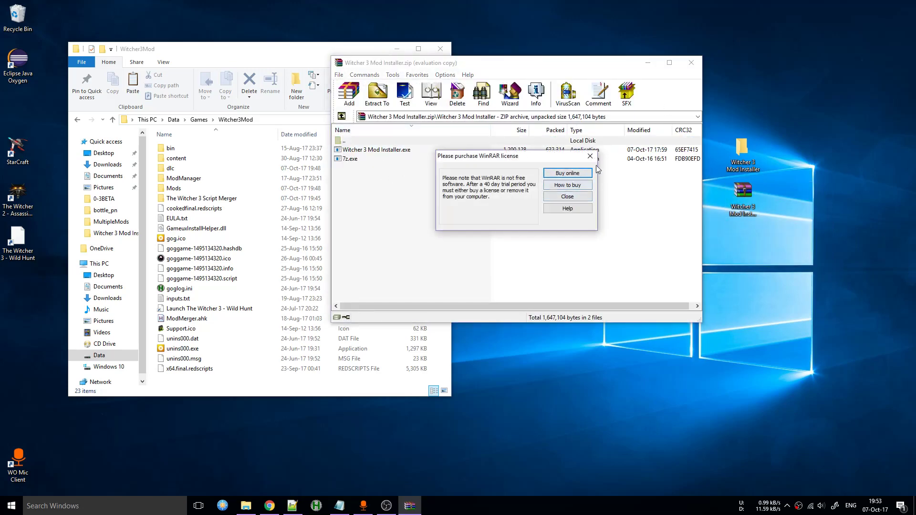
click(590, 156)
click(691, 62)
Step: Launch Witcher 3 Mod Installer.exe from the extracted Witcher 3 Mod Installer folder on the desktop, and close that folder window
double_click(740, 148)
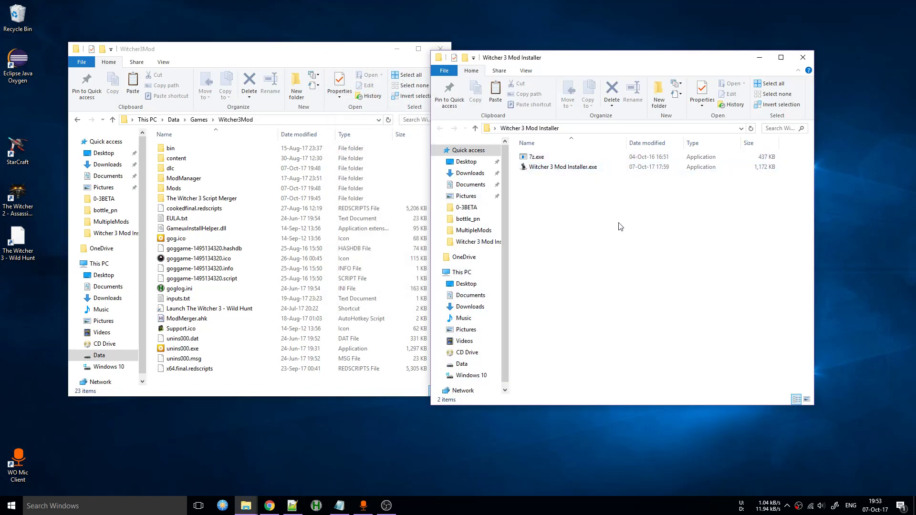
drag(620, 224, 554, 156)
click(586, 218)
click(550, 157)
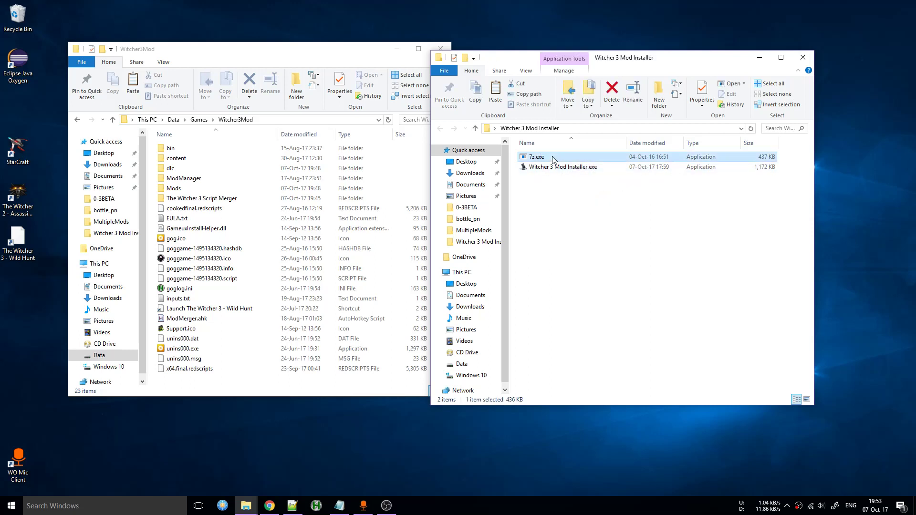
click(591, 216)
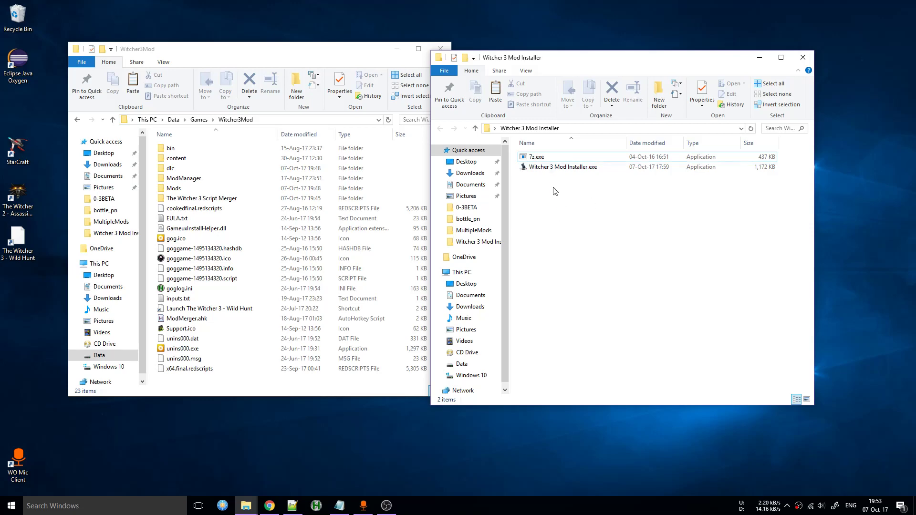
double_click(574, 168)
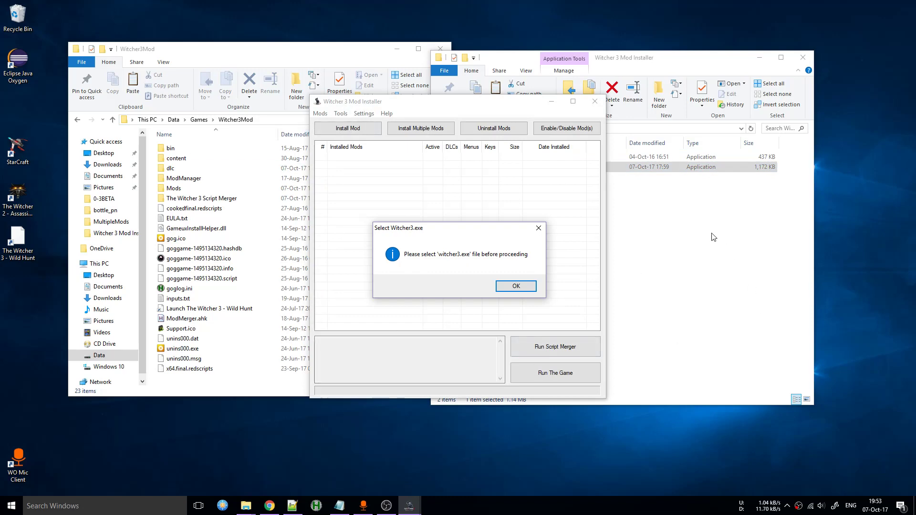
click(803, 57)
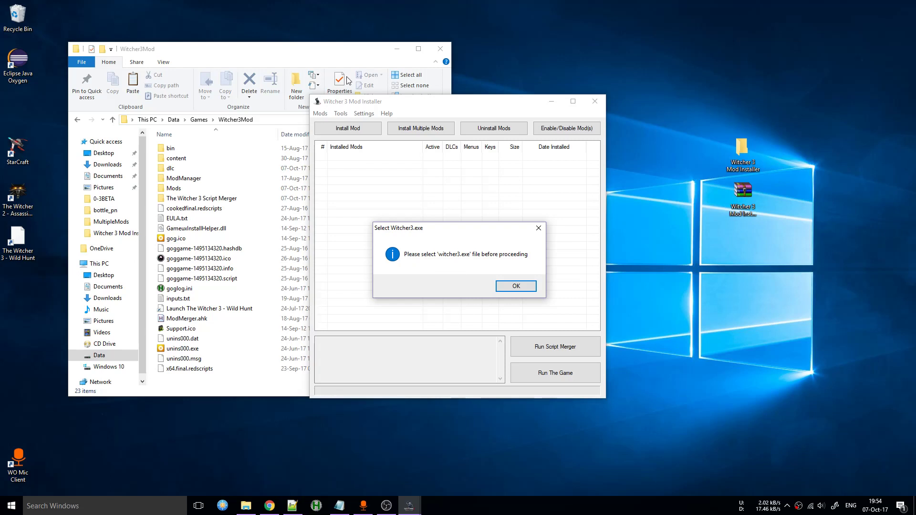
Step: Point the installer to witcher3.exe in the bin\x64 folder of Witcher3Mod
click(517, 286)
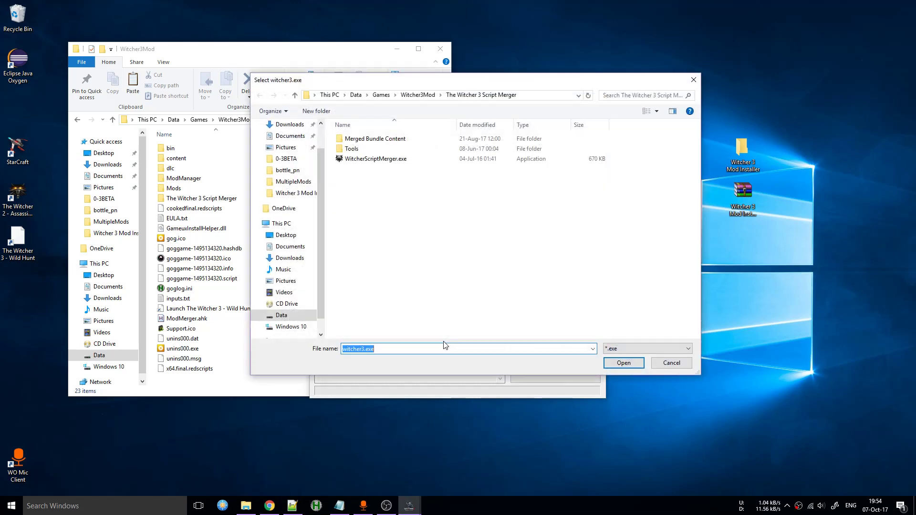
click(418, 95)
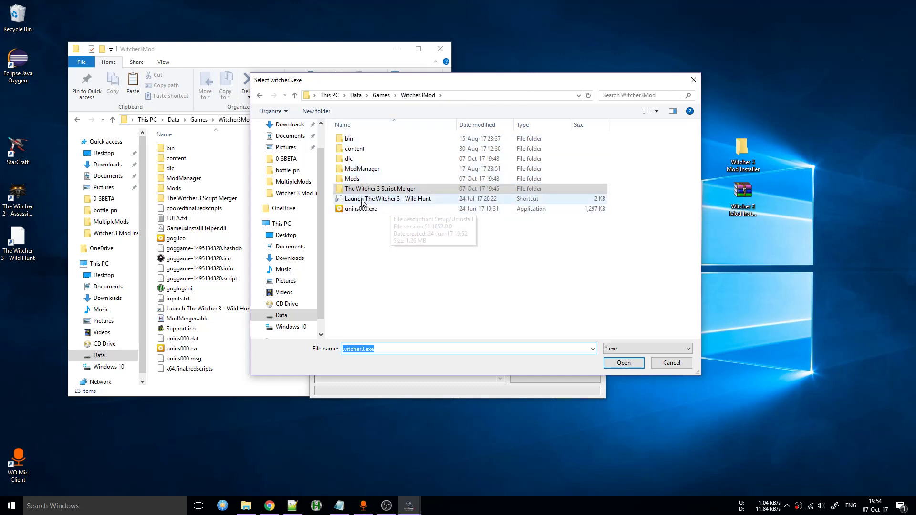
click(376, 139)
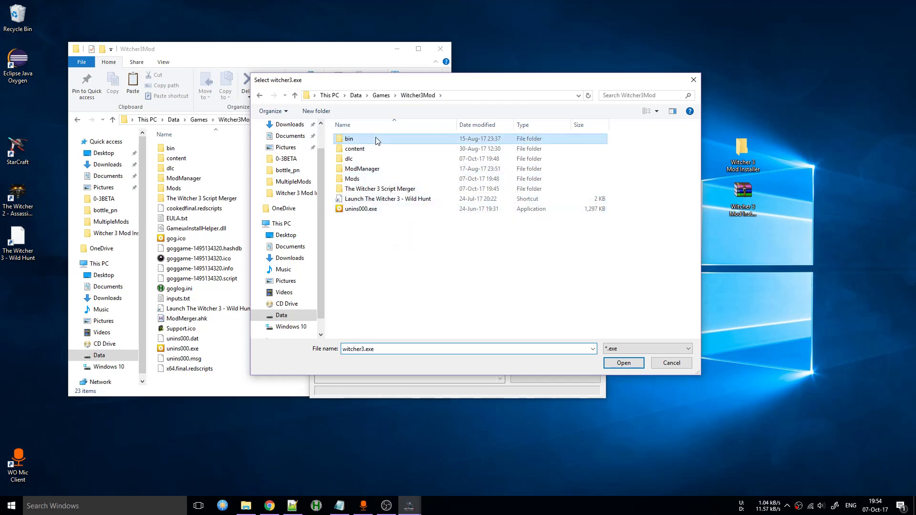
double_click(376, 139)
double_click(377, 179)
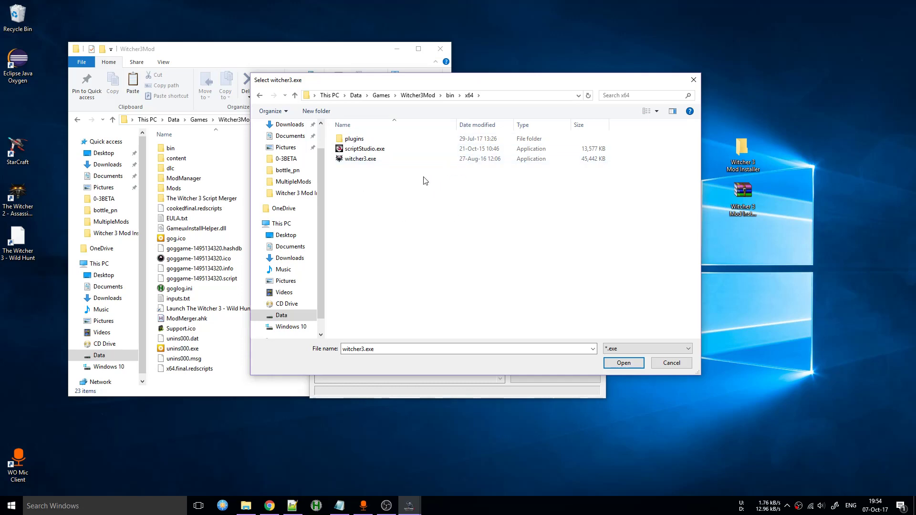
double_click(377, 159)
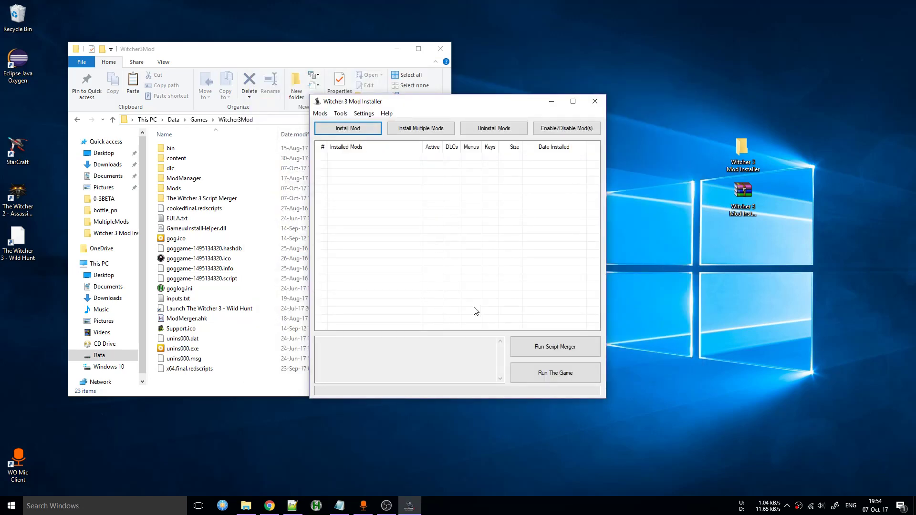
Step: Place the installer window beside File Explorer and open the Mods folder of Witcher3Mod
drag(476, 308, 387, 168)
double_click(191, 188)
drag(296, 339, 159, 167)
click(508, 231)
click(267, 223)
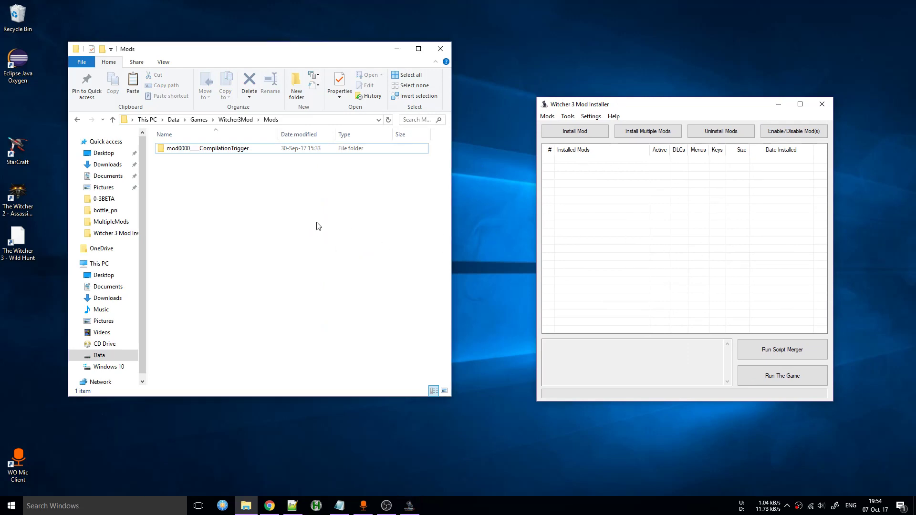
click(197, 151)
drag(669, 304, 561, 156)
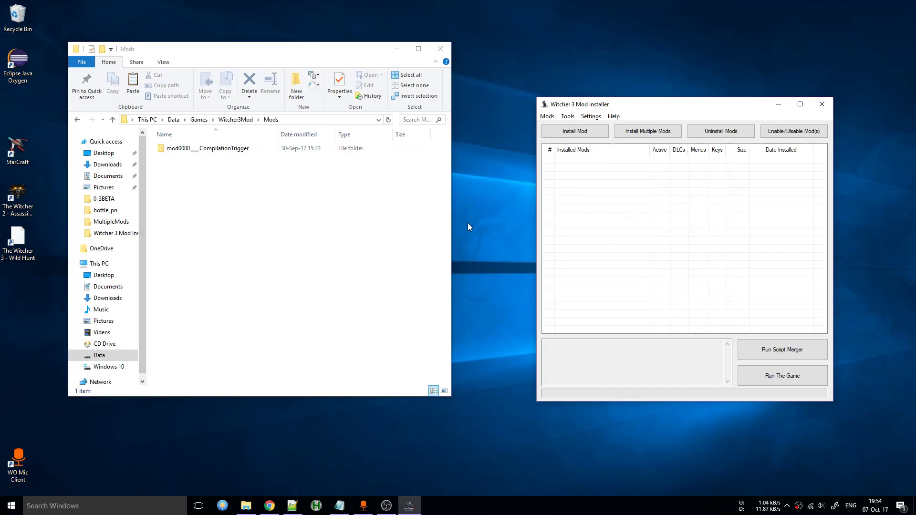
Step: Create a new text document named kjgkjugkju.txt in the Mods folder
right_click(207, 219)
mouse_move(144, 310)
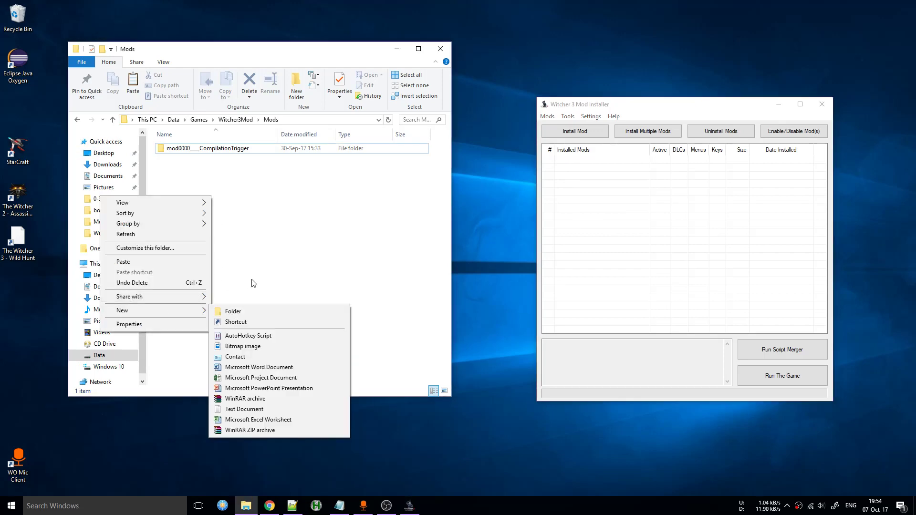
click(248, 408)
text(kjgkjugkju)
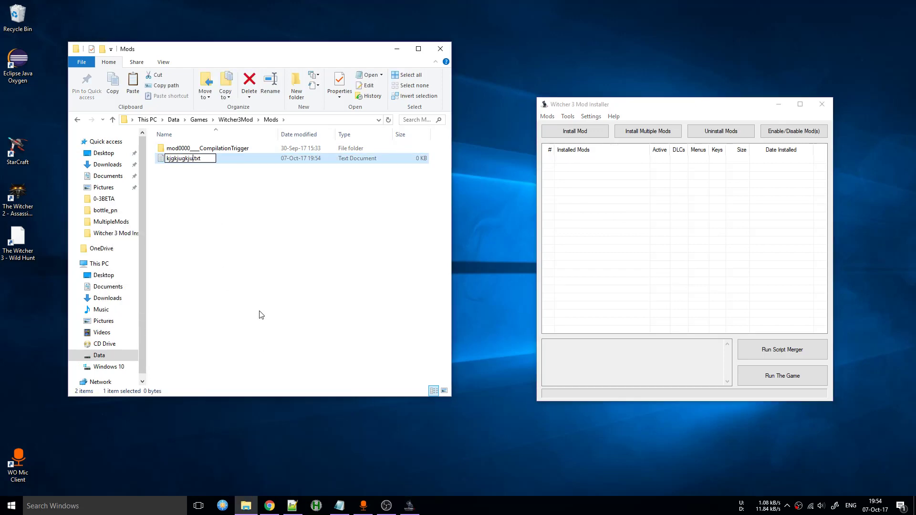
click(262, 315)
Step: Refresh the installer's mod list and compare it with the contents of the Mods folder
click(692, 241)
click(547, 116)
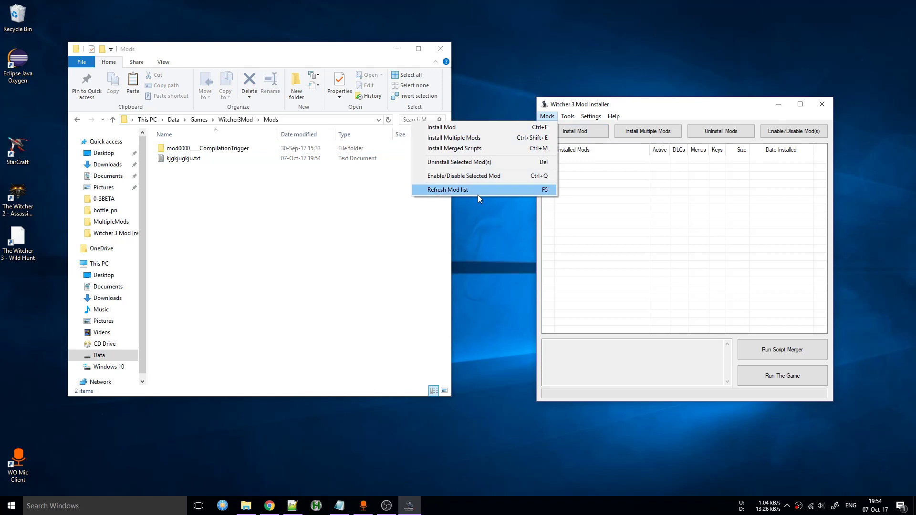
click(466, 192)
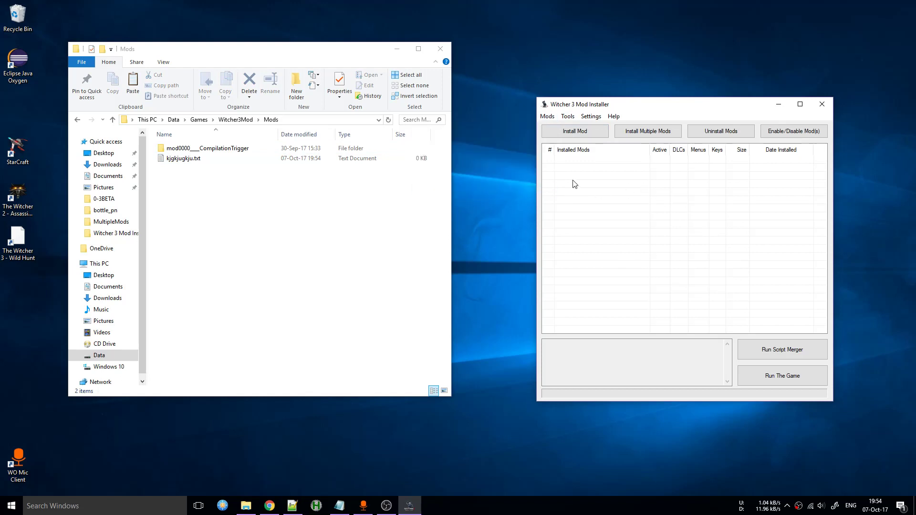
drag(575, 185, 699, 301)
drag(176, 179, 274, 362)
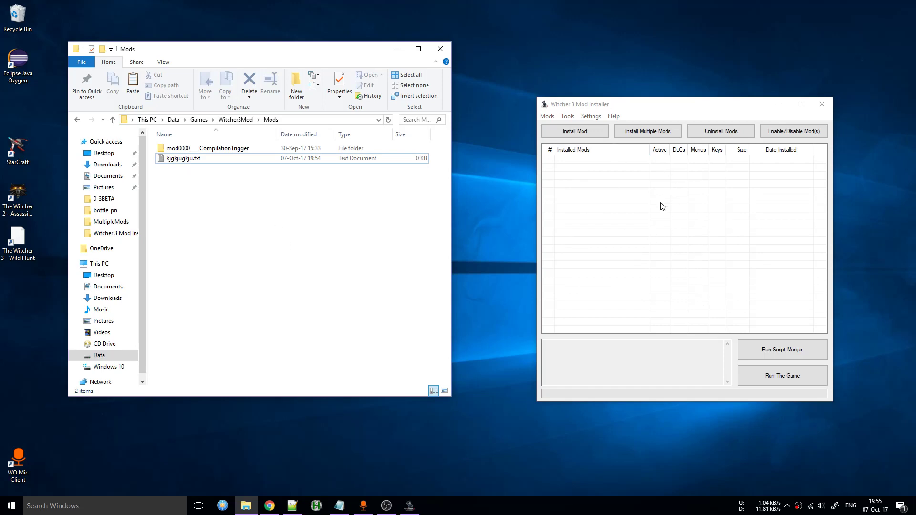
Step: Delete kjgkjugkju.txt from the Mods folder
click(211, 160)
key(Delete)
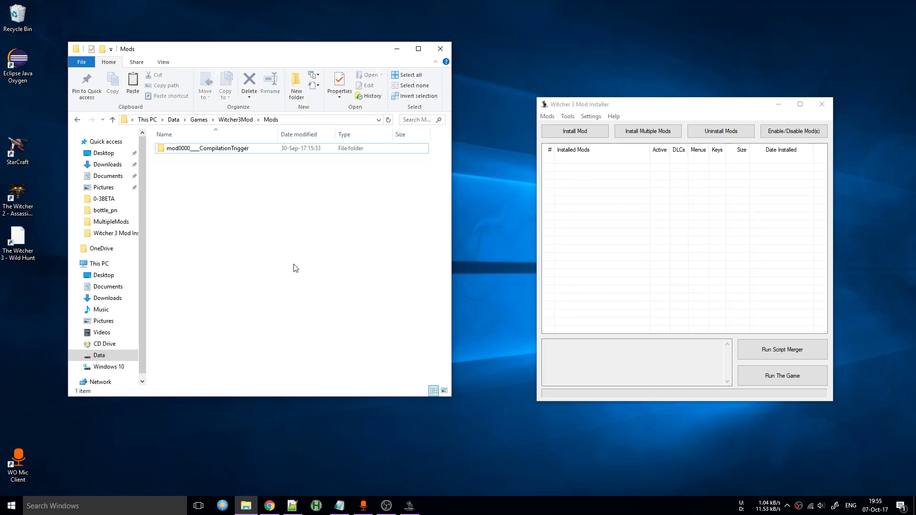
Step: Move the installer window back to the middle of the desktop and minimize the Mods folder window
drag(665, 258, 435, 259)
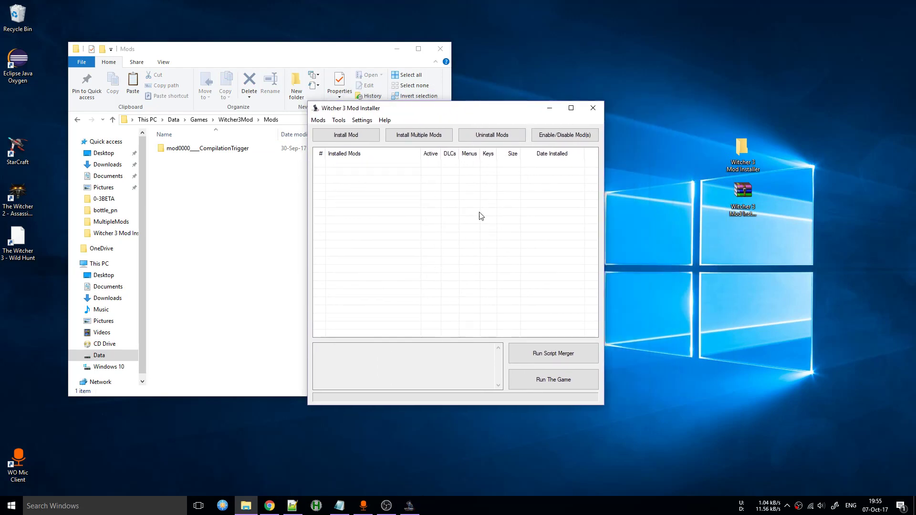
click(397, 49)
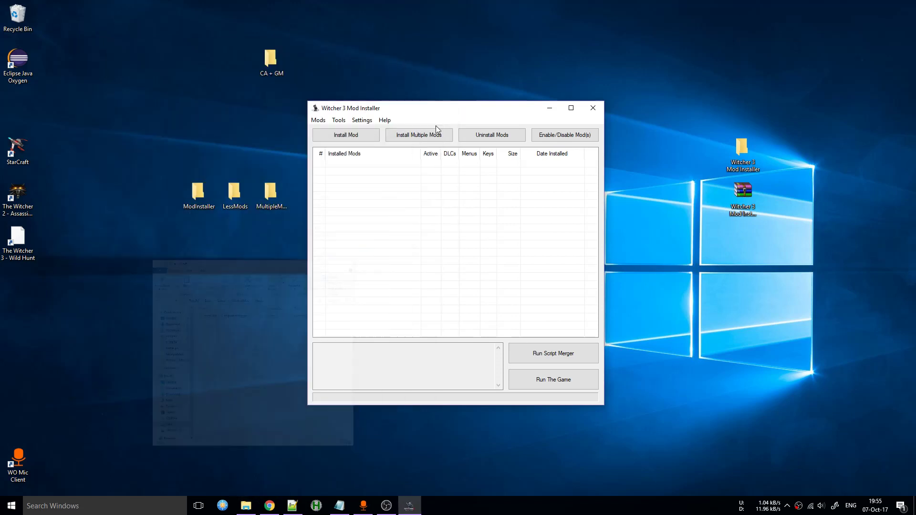
mouse_move(456, 260)
mouse_down()
mouse_move(446, 245)
mouse_move(457, 245)
mouse_up()
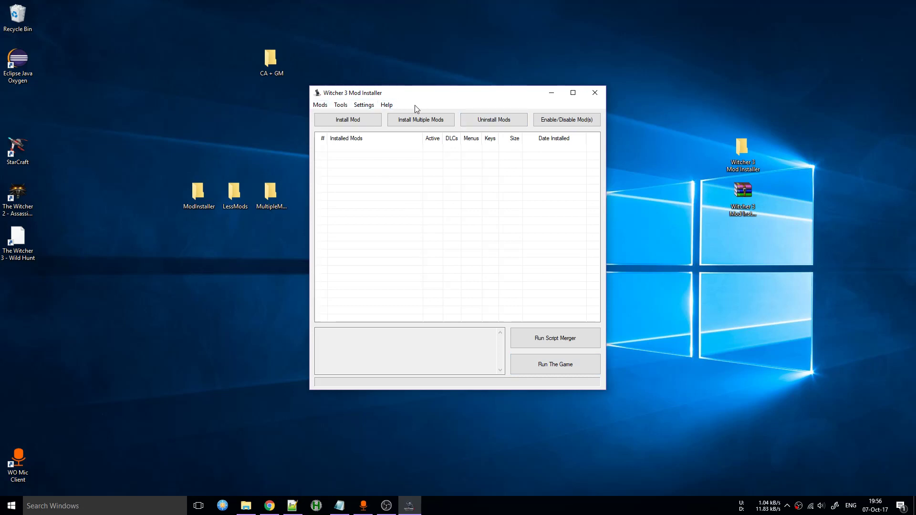
click(320, 105)
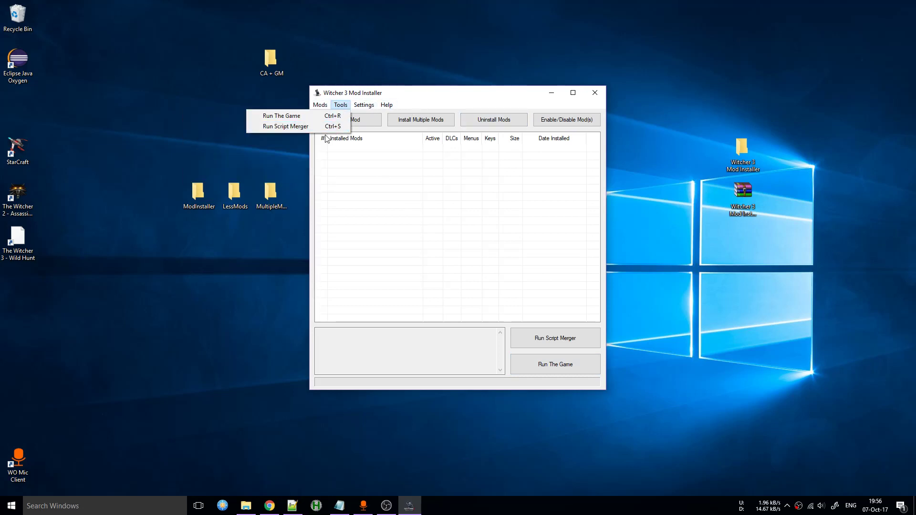
click(427, 206)
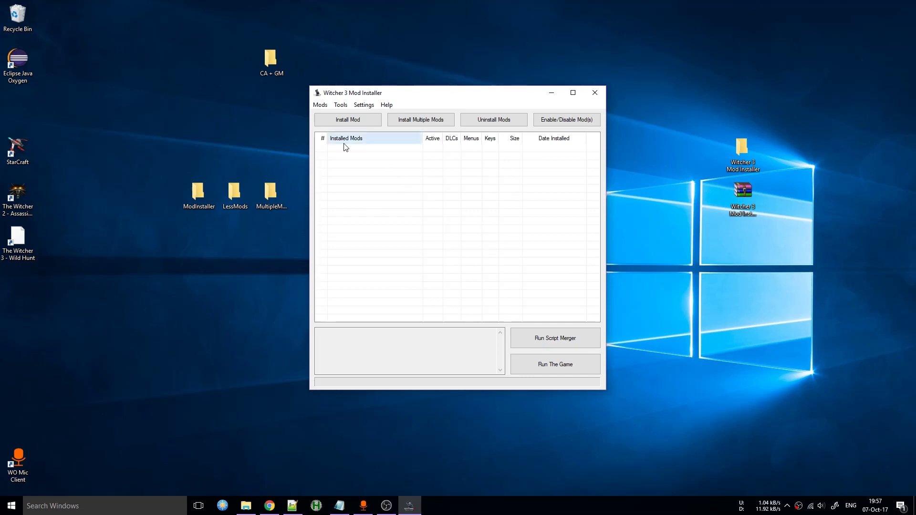
click(353, 126)
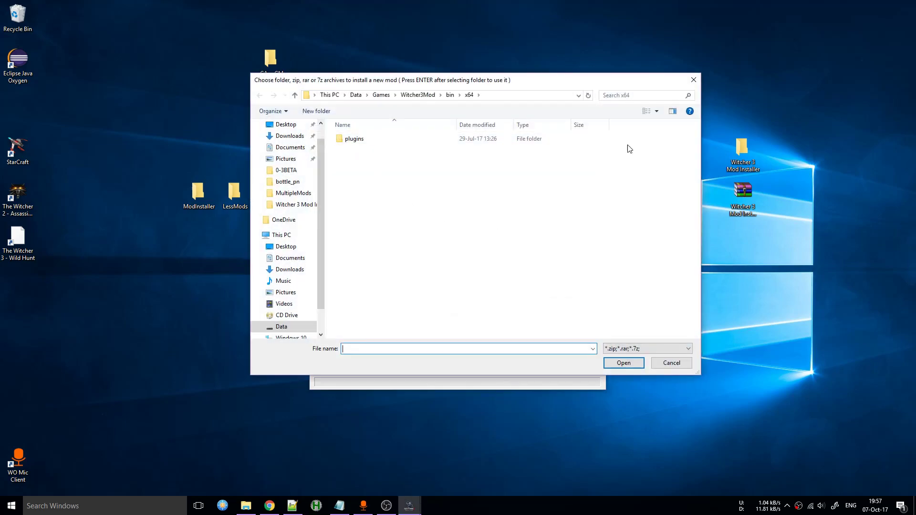
click(694, 80)
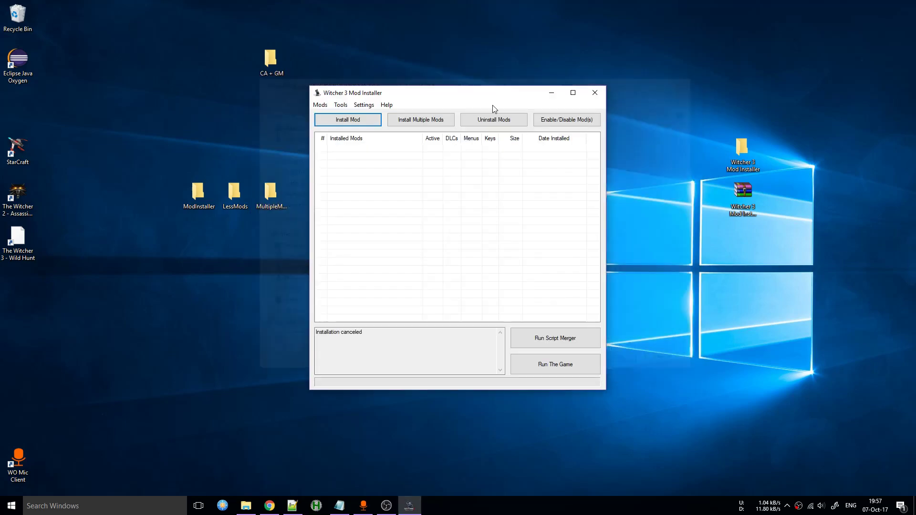
click(449, 120)
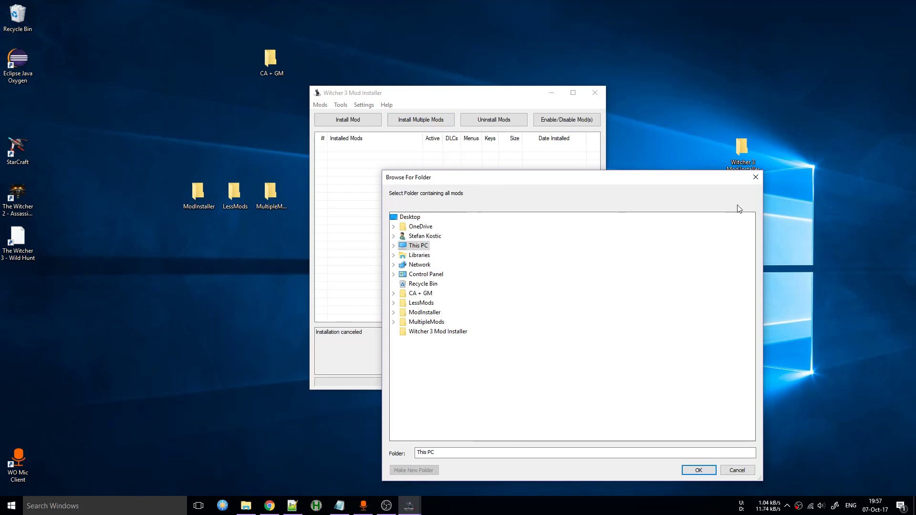
click(756, 183)
Step: Install the Lore-Friendly Economy v1.40 ZIP archive from the desktop's LessMods folder as a single mod, and decline running Script Merger
click(348, 120)
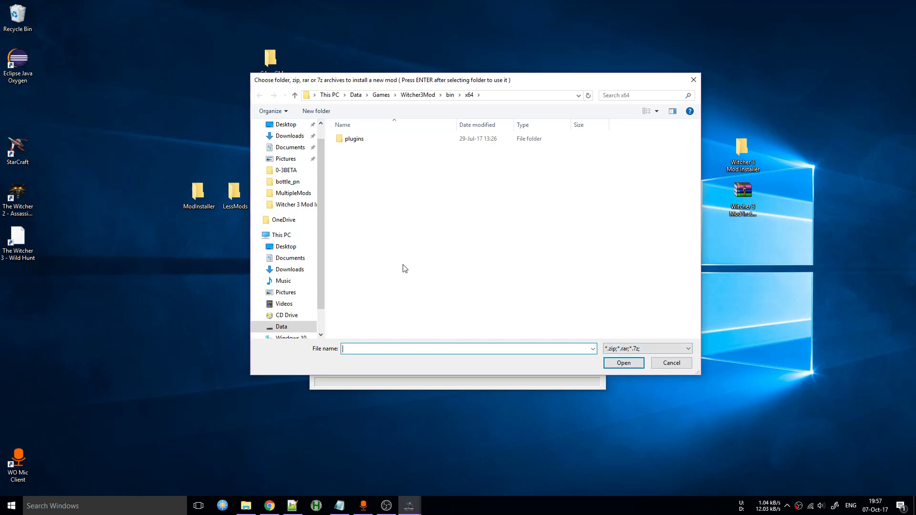
click(296, 247)
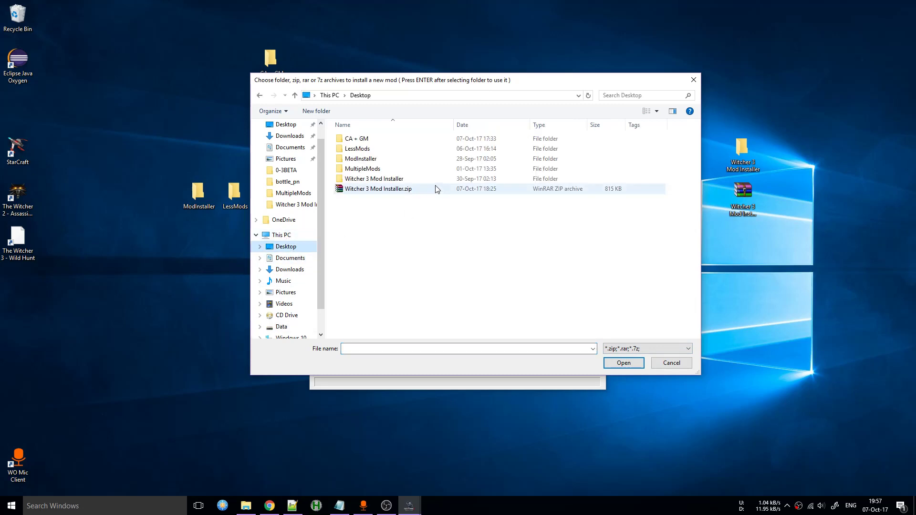
double_click(384, 150)
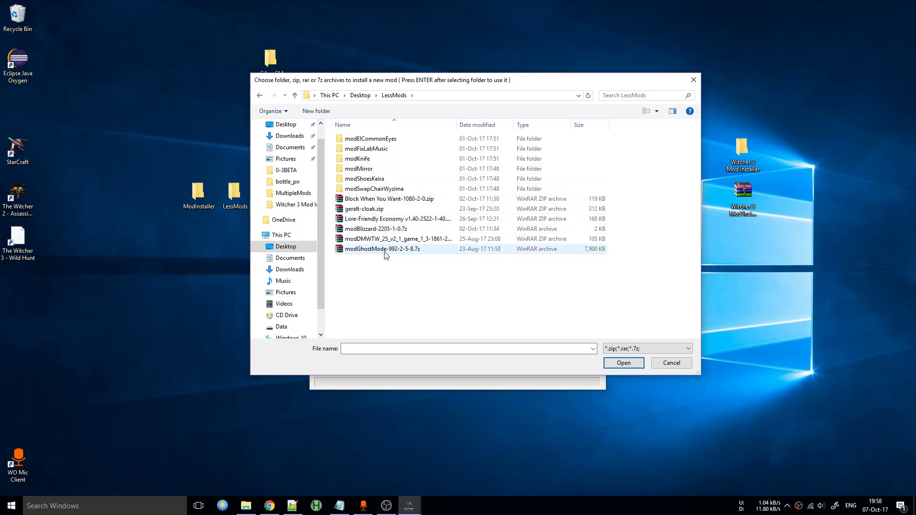
double_click(400, 219)
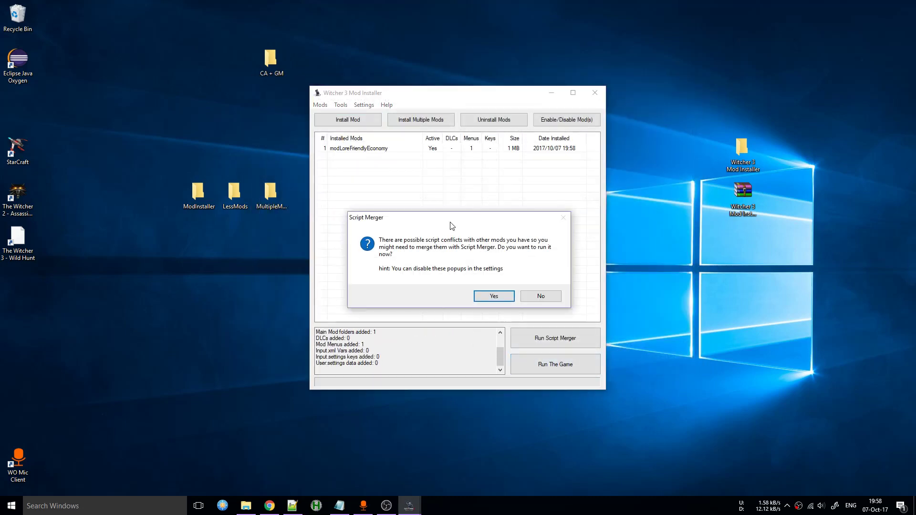
drag(452, 221, 721, 226)
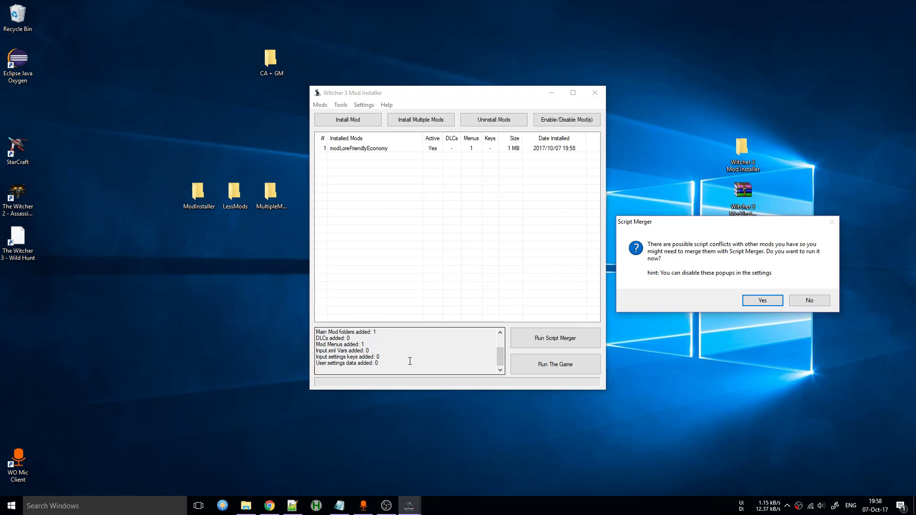
drag(722, 227, 448, 199)
click(540, 273)
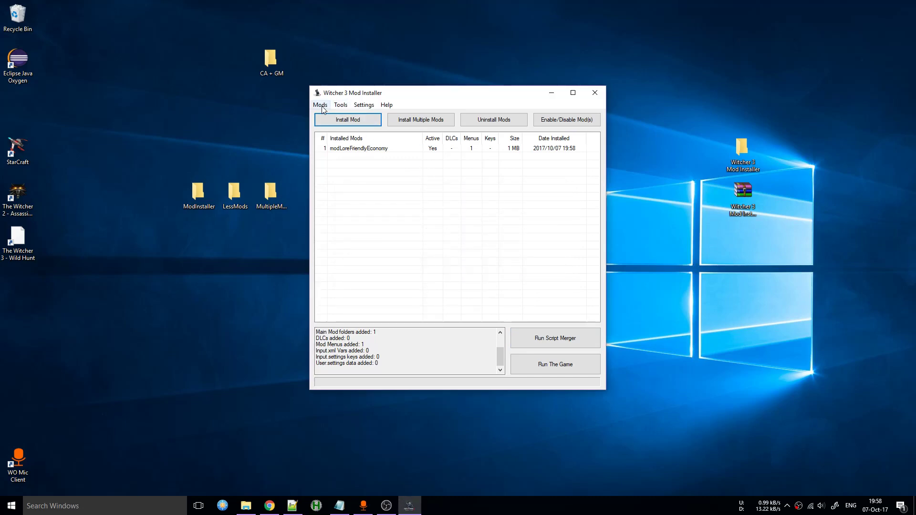
Step: Start a single-mod installation from the desktop's LessMods folder and move the file chooser aside so the installed mods list stays visible
click(334, 117)
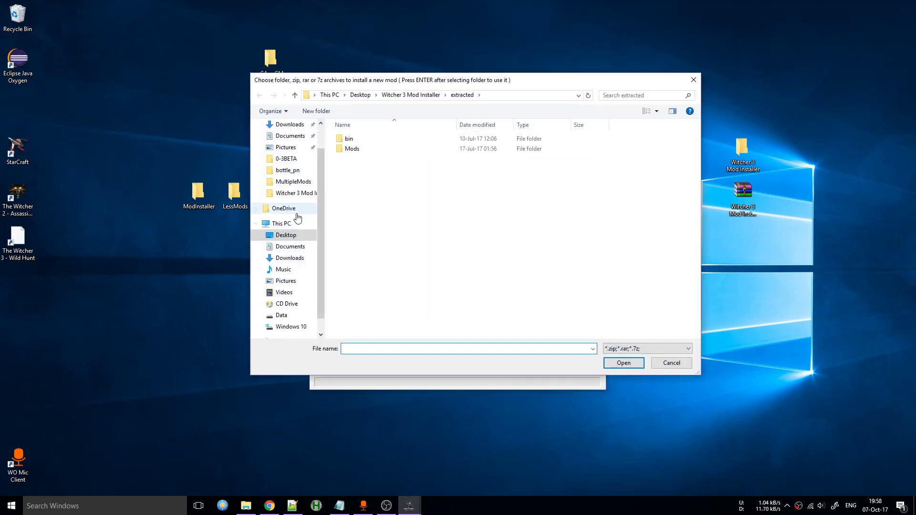
click(288, 235)
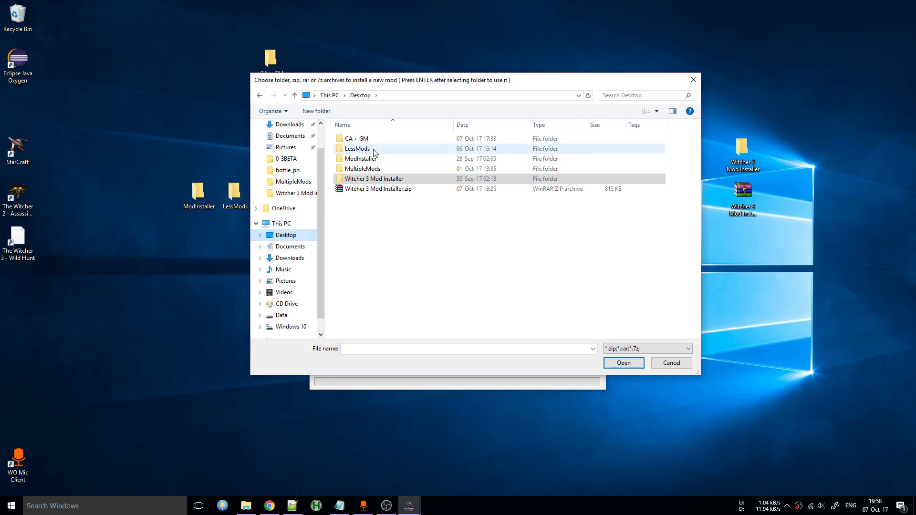
double_click(375, 150)
drag(417, 86, 627, 101)
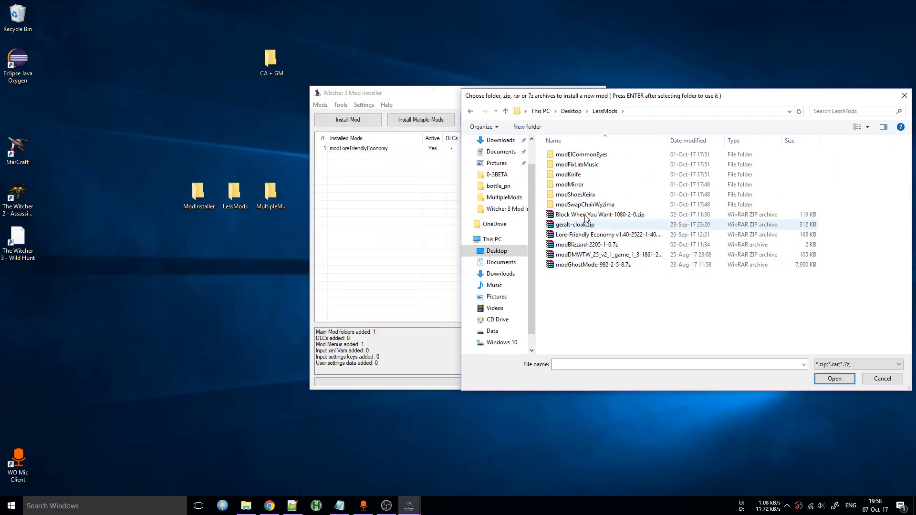
Step: Examine the folder structure of modMirror, including its content subfolder, and return to the LessMods folder
double_click(587, 185)
double_click(582, 163)
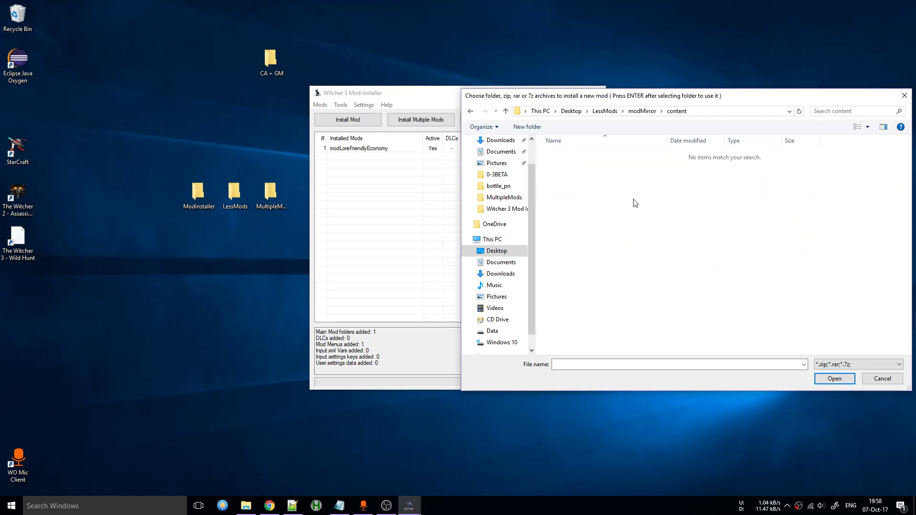
click(470, 111)
click(470, 111)
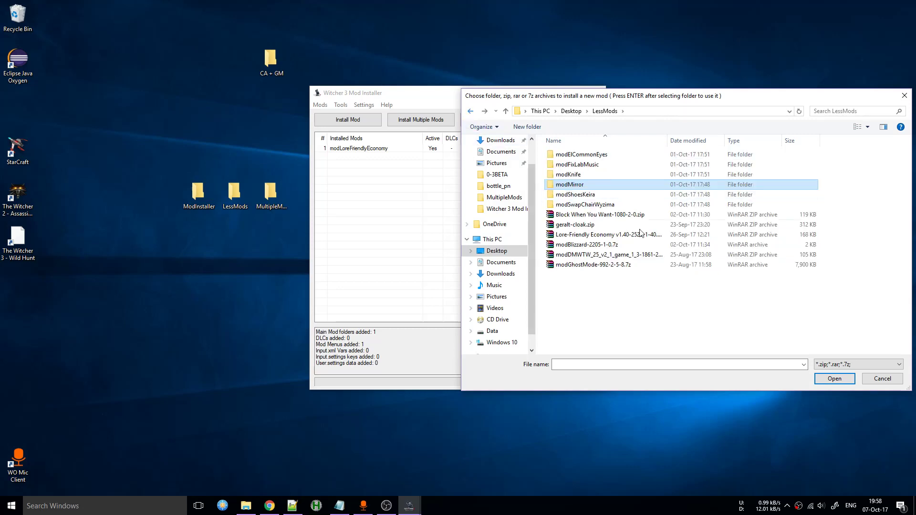
click(602, 165)
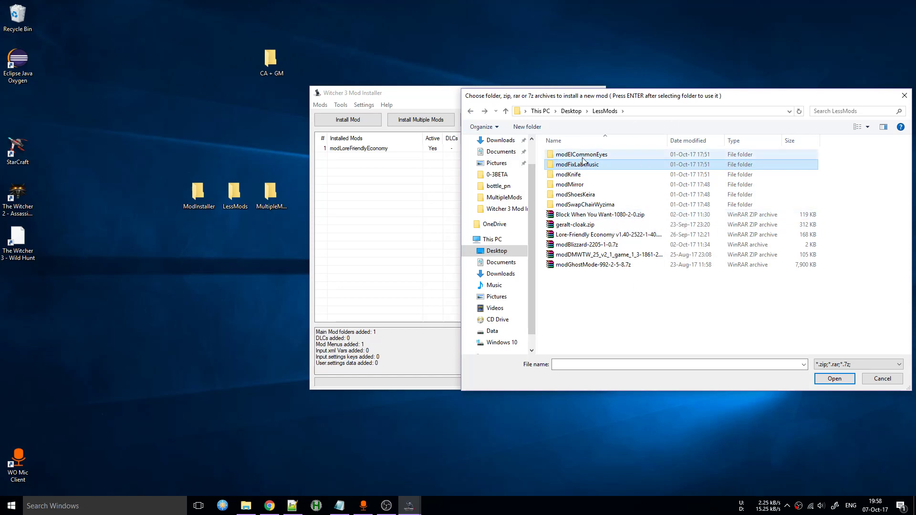
double_click(570, 184)
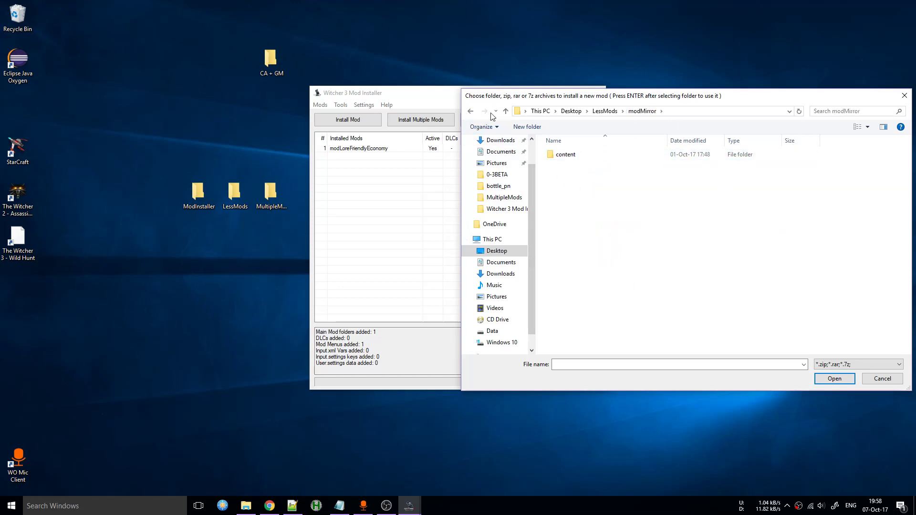
click(472, 113)
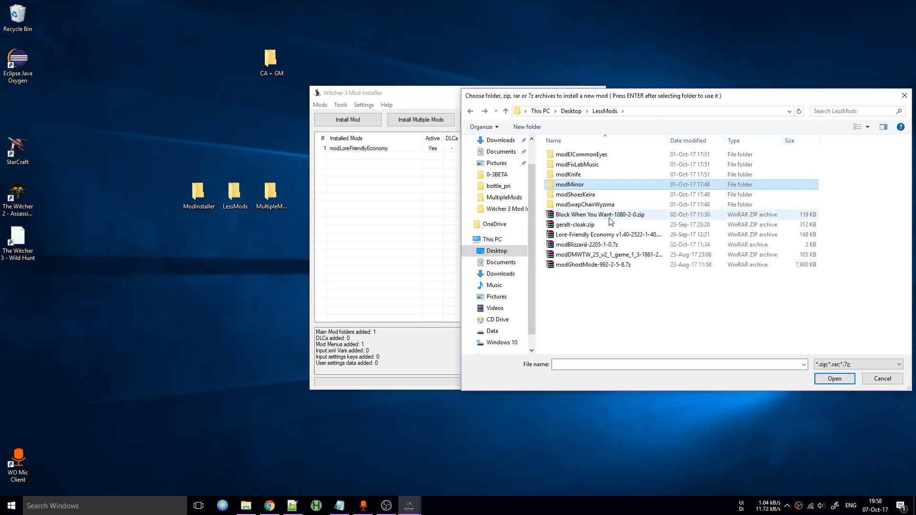
Step: Install the modShoesKeira folder from LessMods as a single mod, and decline running Script Merger
click(587, 165)
click(580, 195)
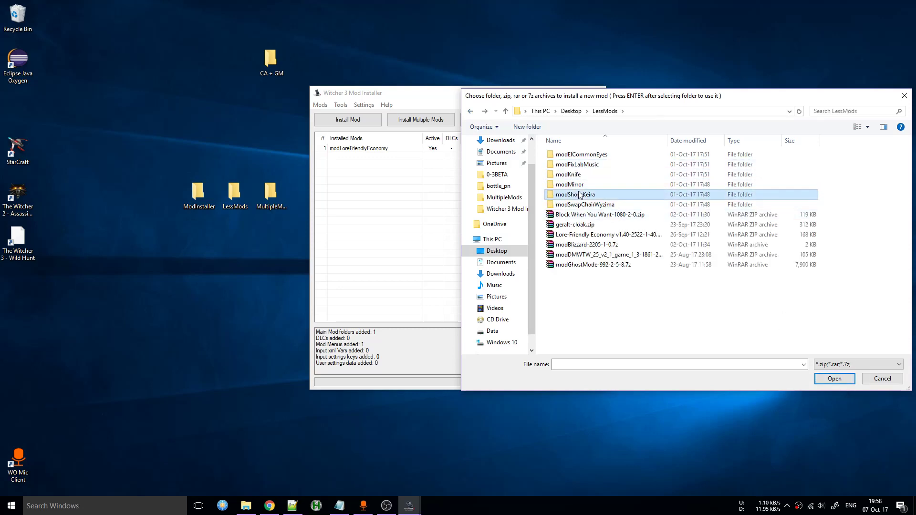
key(Return)
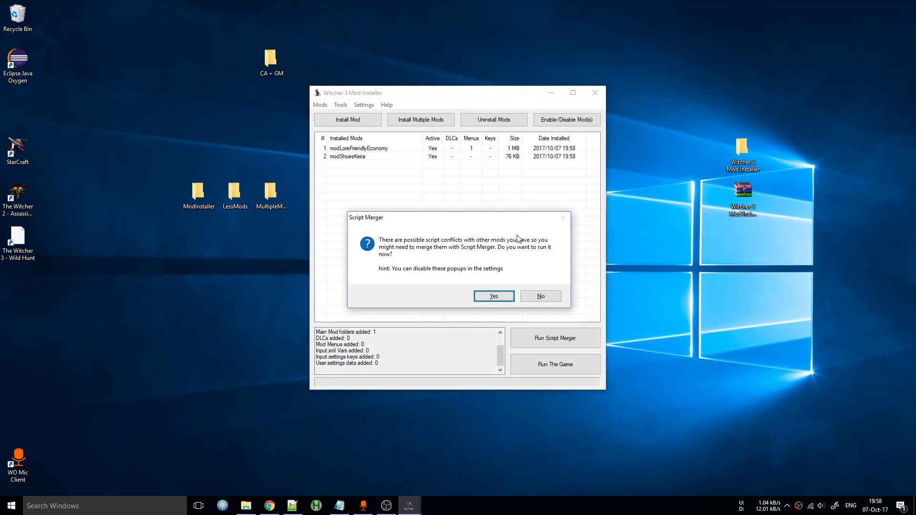
click(547, 299)
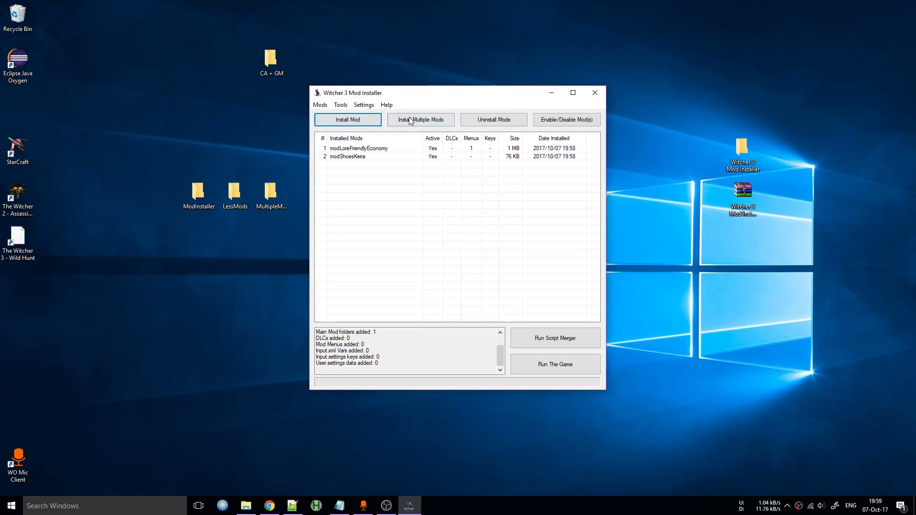
click(348, 119)
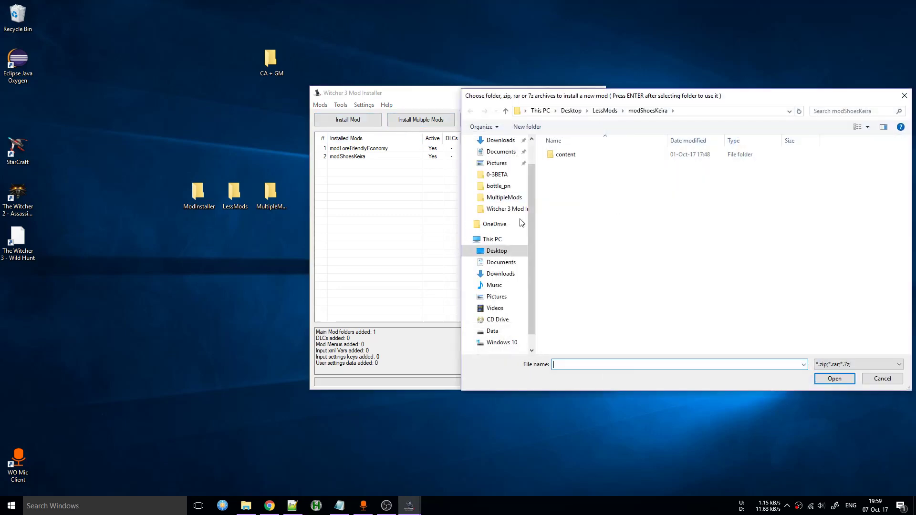
click(513, 249)
double_click(571, 165)
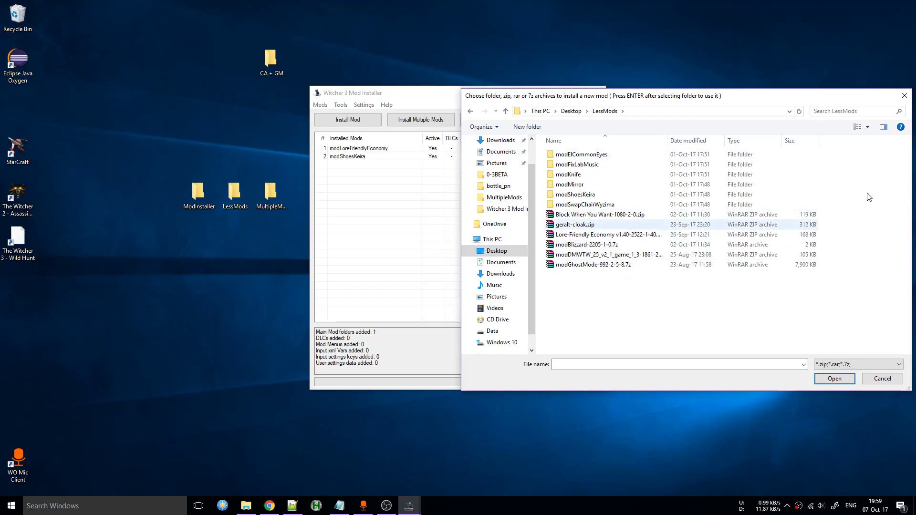
click(905, 96)
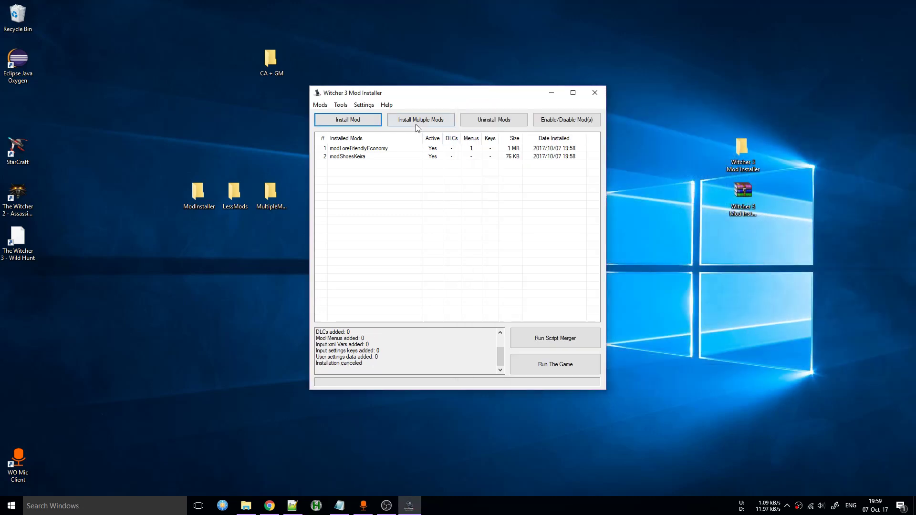
Step: Install all mods from the desktop's LessMods folder at once, decline running Script Merger, and check the installed count in the log
click(416, 122)
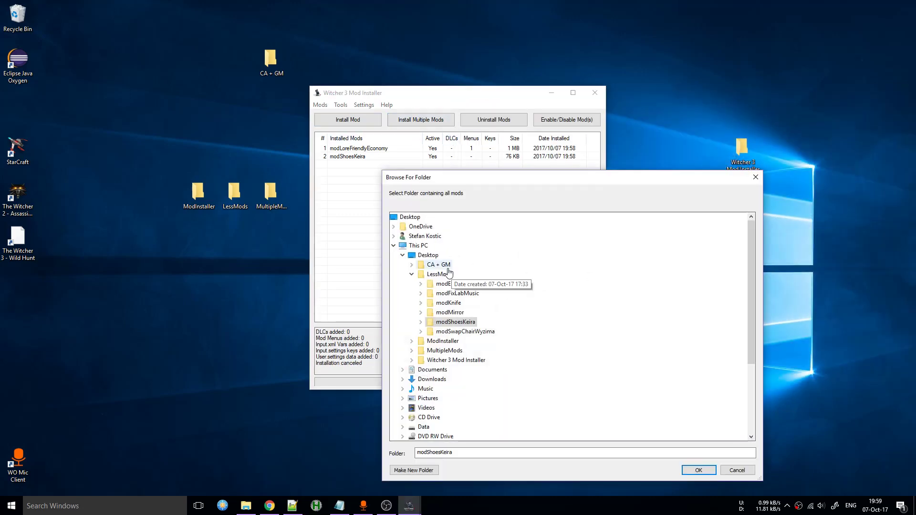
click(440, 274)
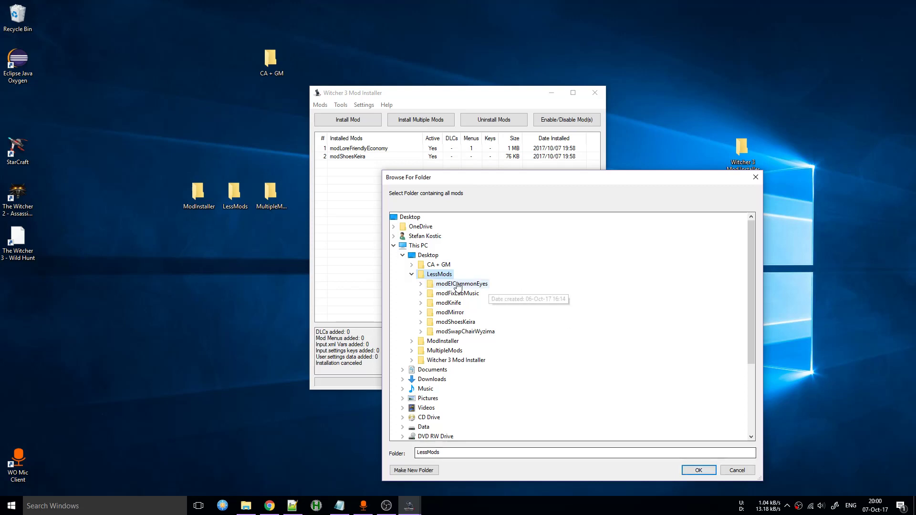
click(699, 470)
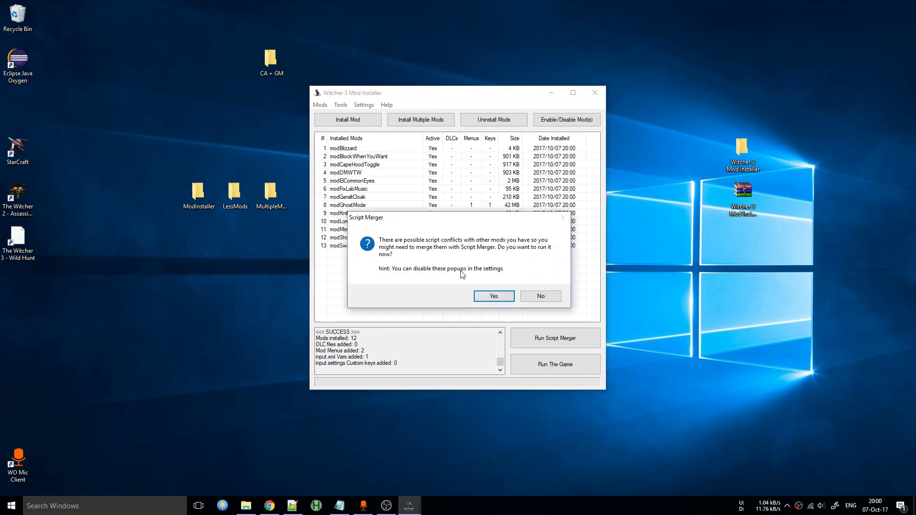
click(537, 297)
drag(361, 339, 355, 343)
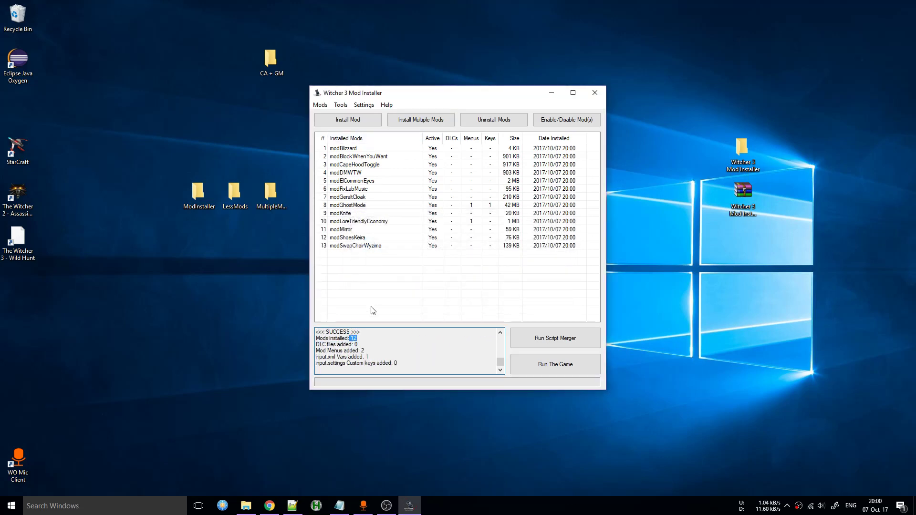
click(388, 351)
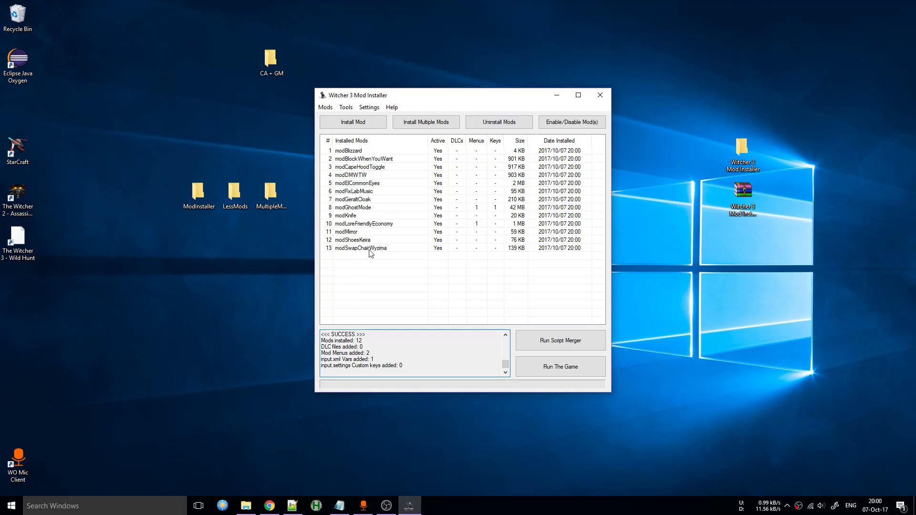
Step: Uninstall every installed mod except modGhostMode, and decline running Script Merger
drag(377, 274, 408, 153)
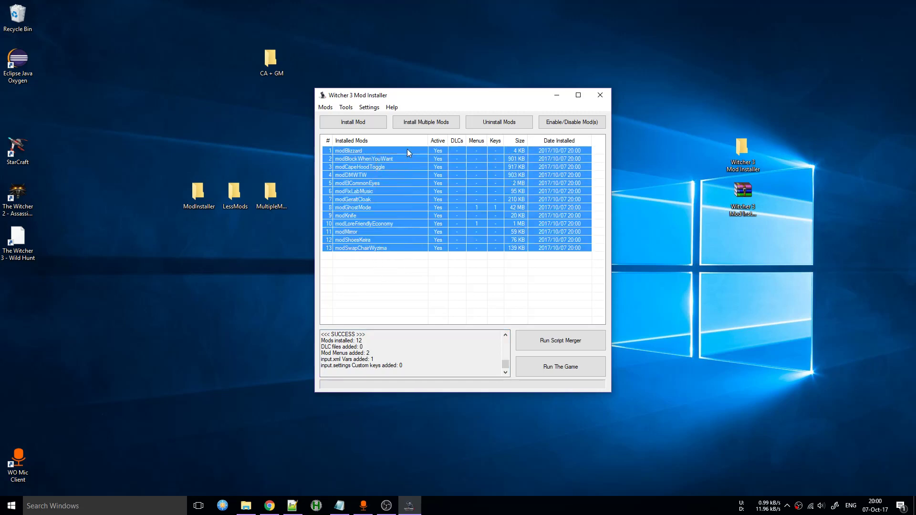
ctrl+click(384, 208)
key(Delete)
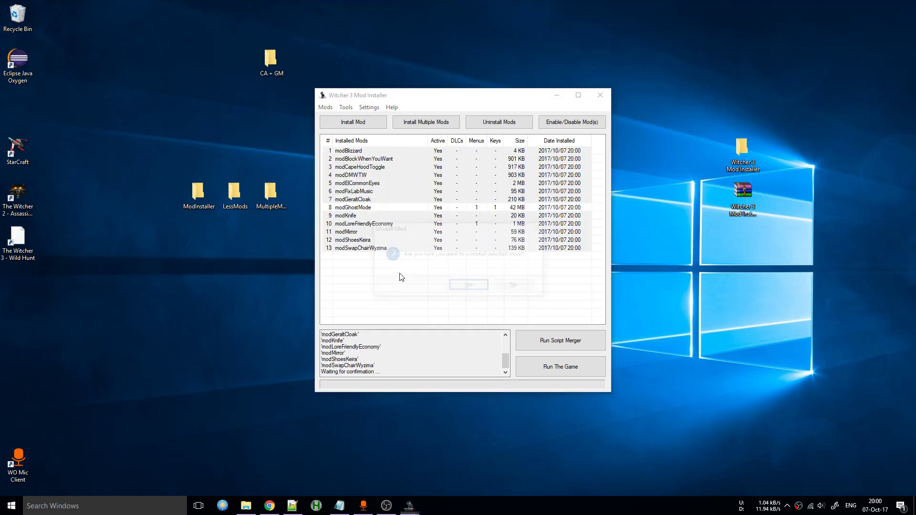
key(Return)
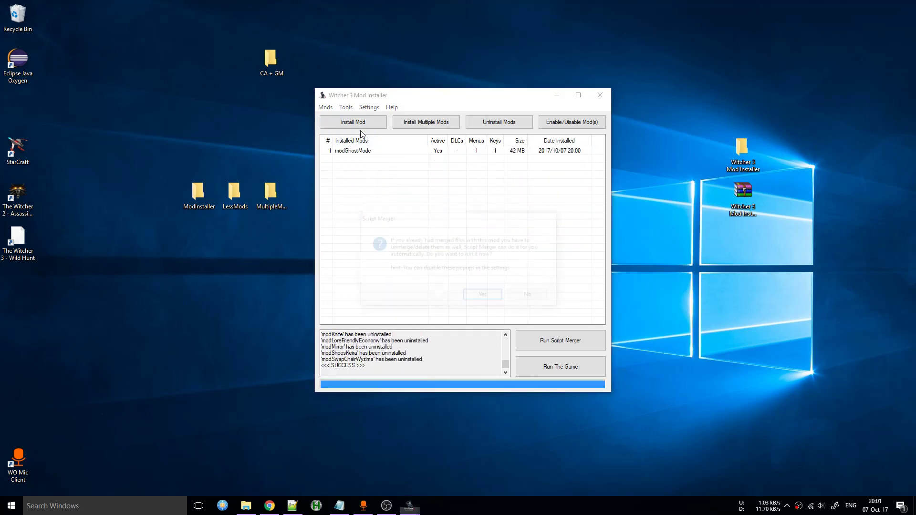
click(523, 296)
Step: Install the W3EE-2-41 folder from the desktop's MultipleMods folder as a single mod, and decline running Script Merger
click(366, 122)
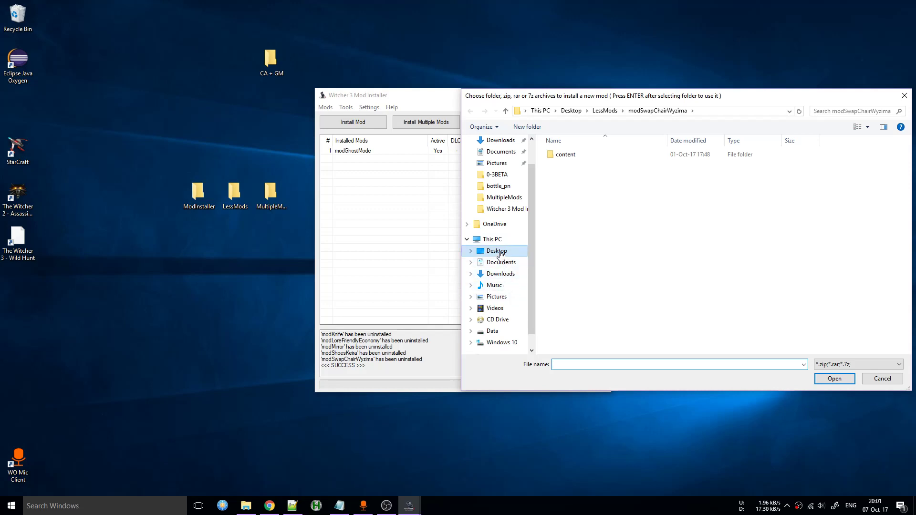
click(500, 254)
double_click(587, 185)
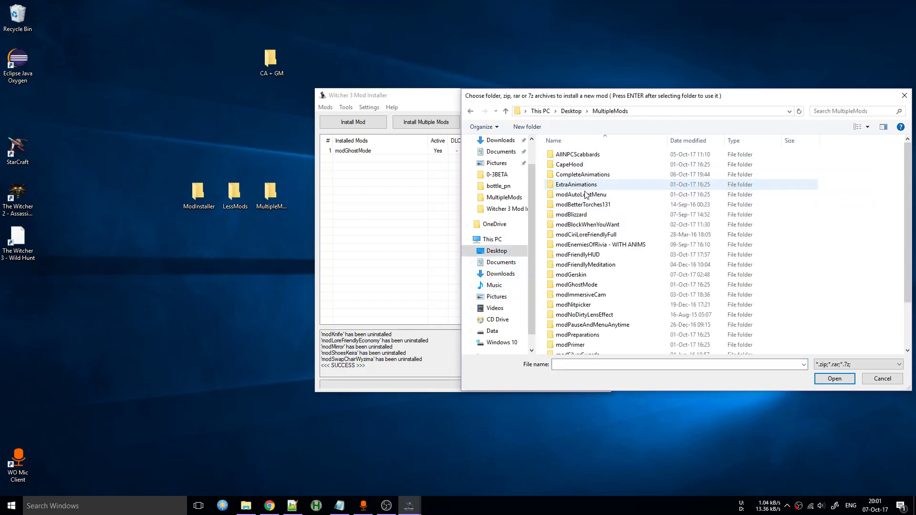
scroll(586, 194, down, 2)
click(599, 347)
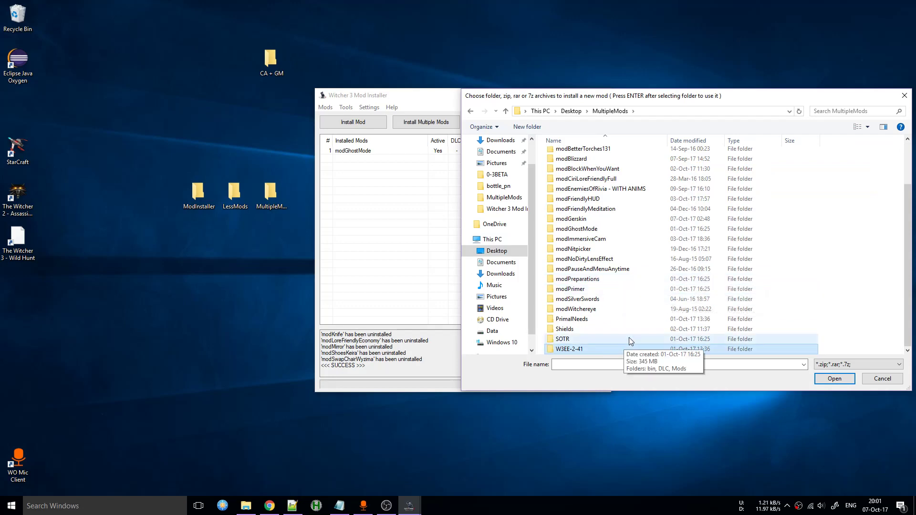
key(Return)
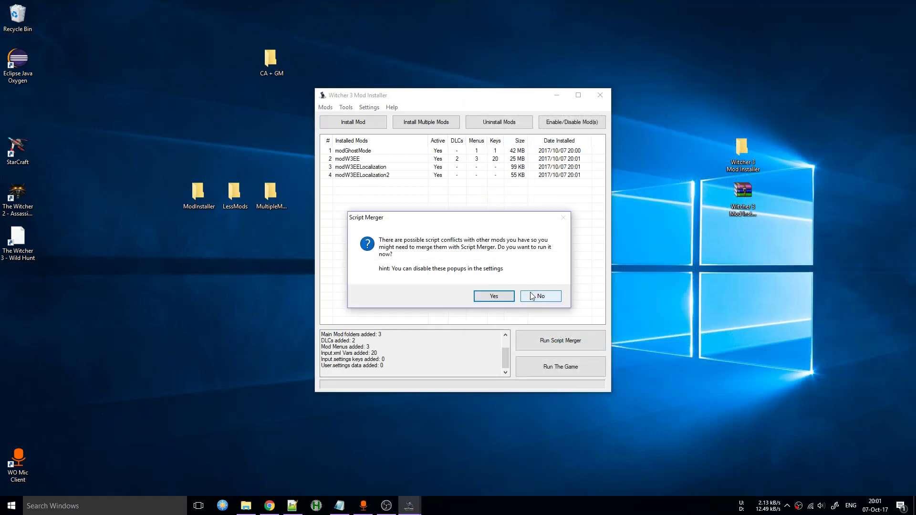
click(533, 297)
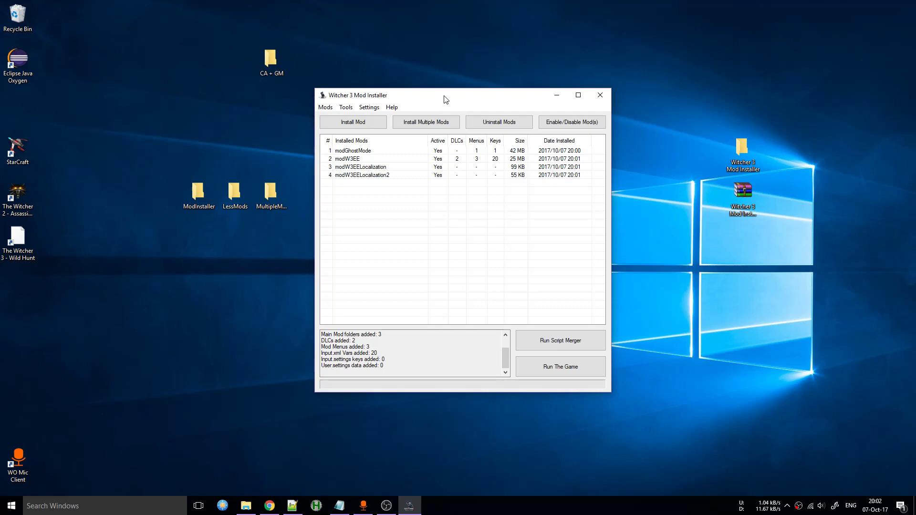
Step: Bring up the game's Mods folder window and arrange it side by side with the installer window
drag(445, 99, 584, 104)
click(255, 509)
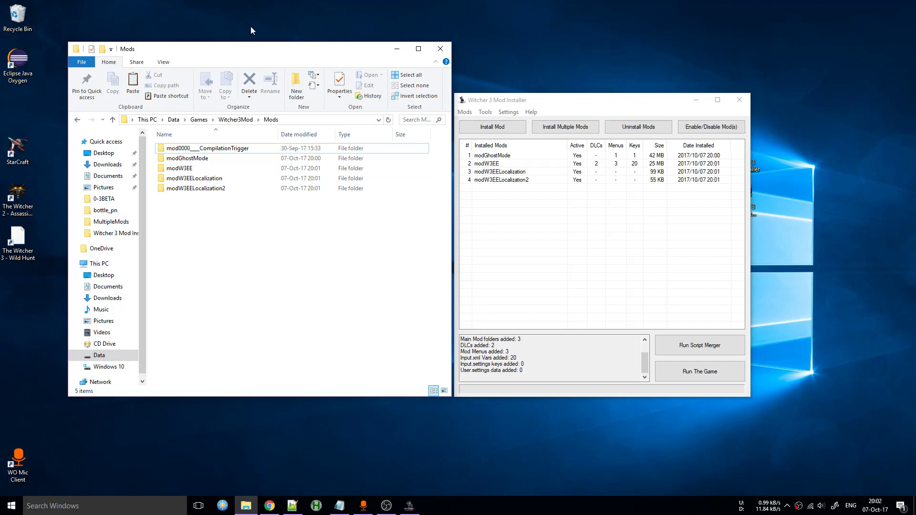
drag(254, 49, 227, 49)
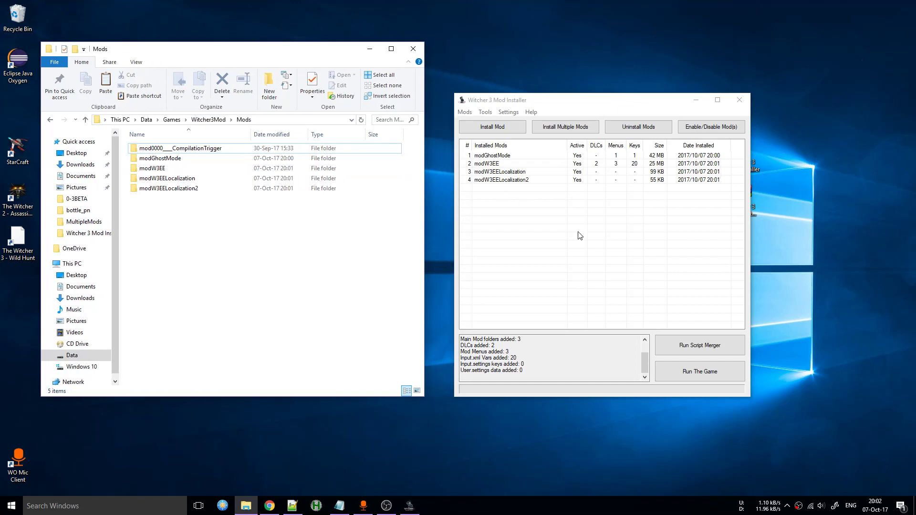
drag(614, 251, 620, 225)
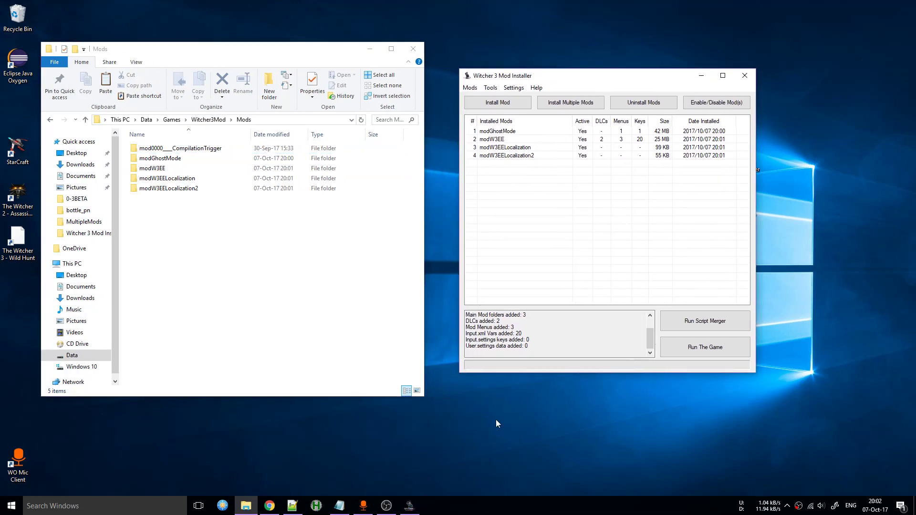
drag(526, 212, 550, 138)
right_click(522, 155)
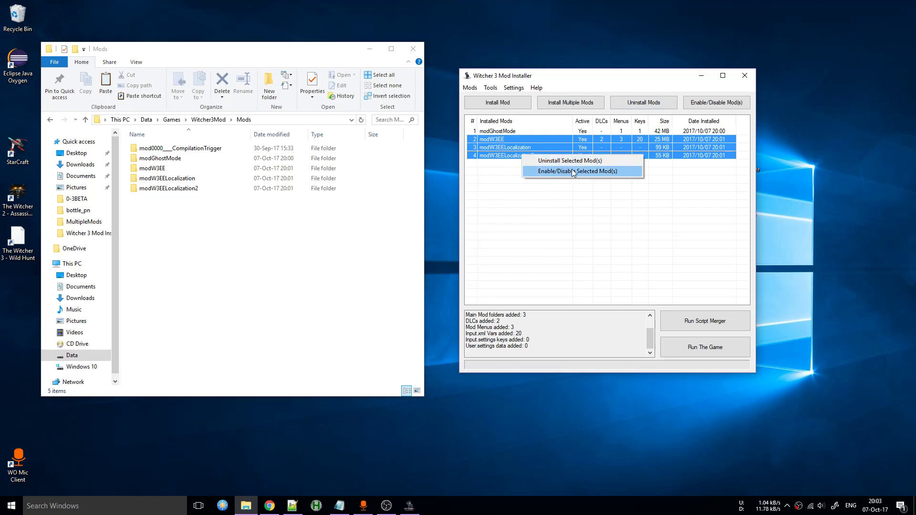
click(506, 194)
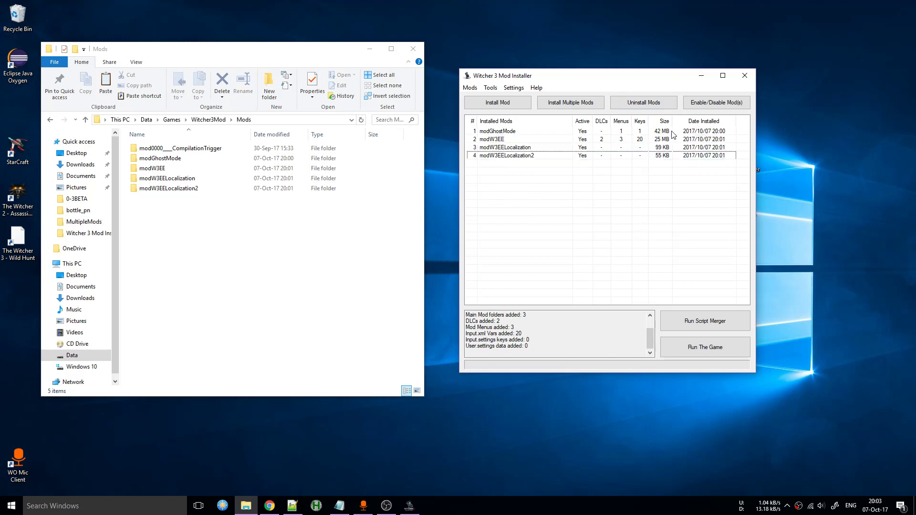
click(470, 88)
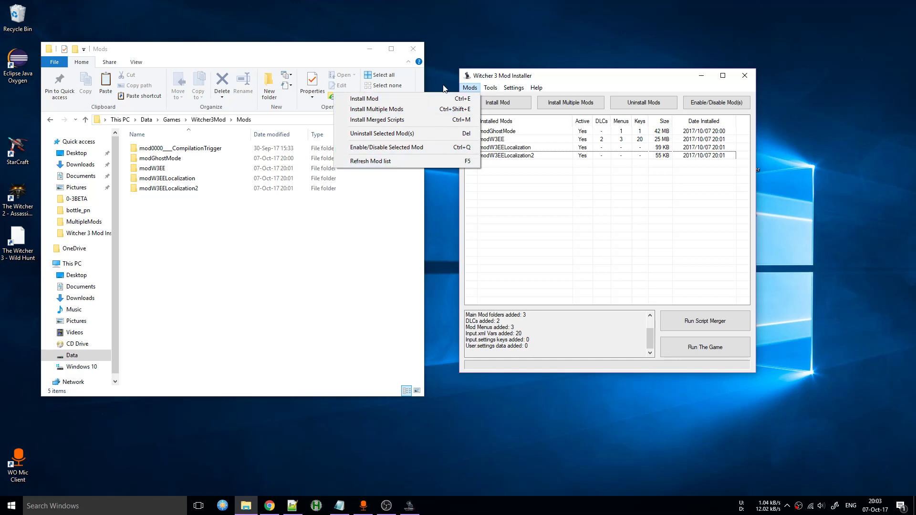
click(487, 185)
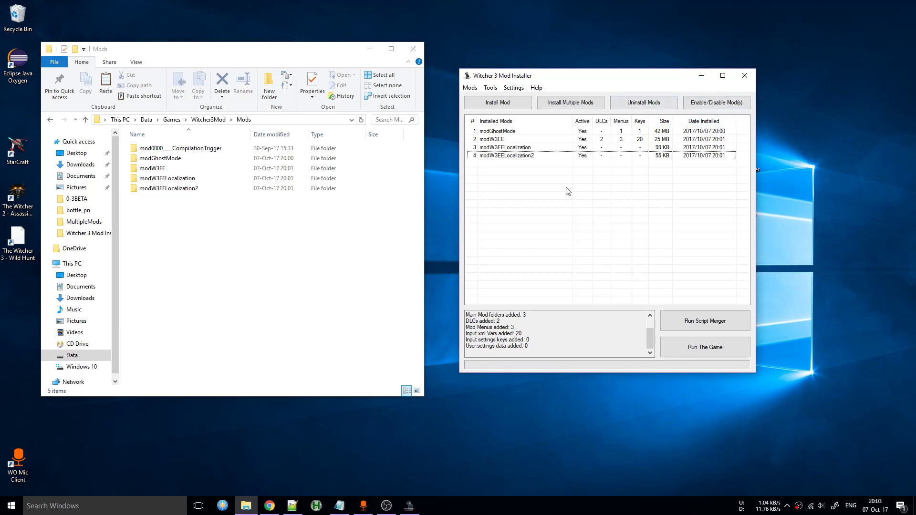
Step: Disable modW3EE, modW3EELocalization and modW3EELocalization2 together, and check their renamed folders in the game's Mods folder
drag(524, 197, 499, 137)
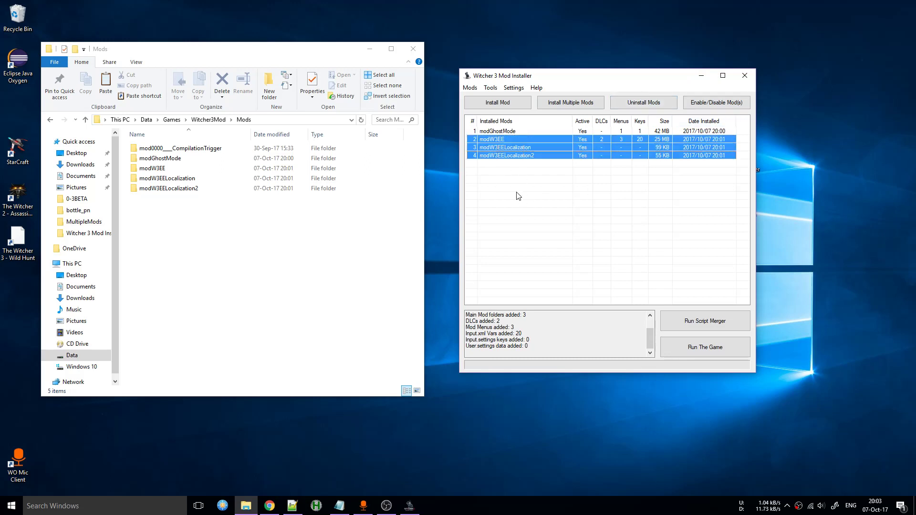
right_click(528, 152)
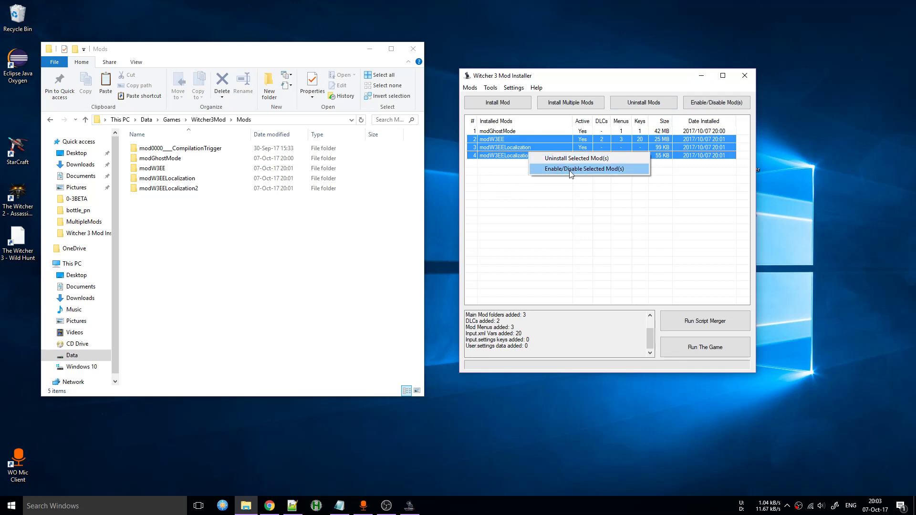
click(571, 170)
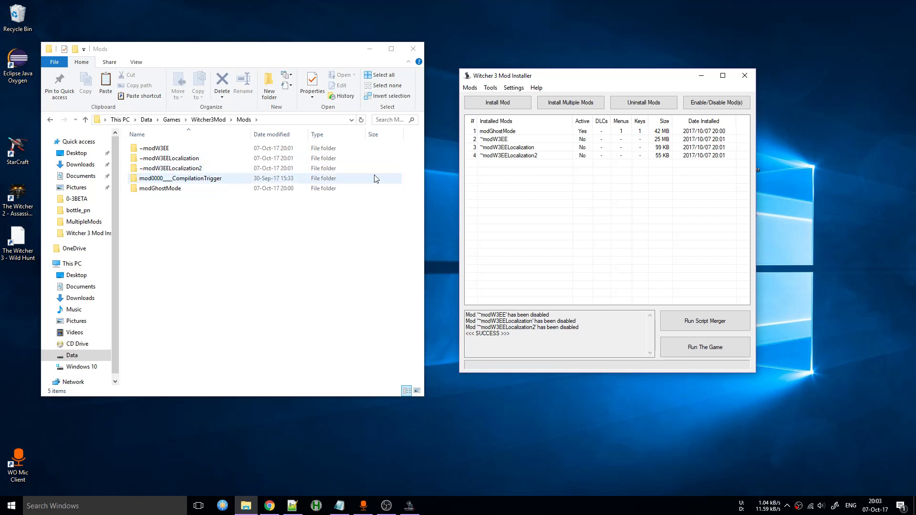
drag(416, 168, 277, 144)
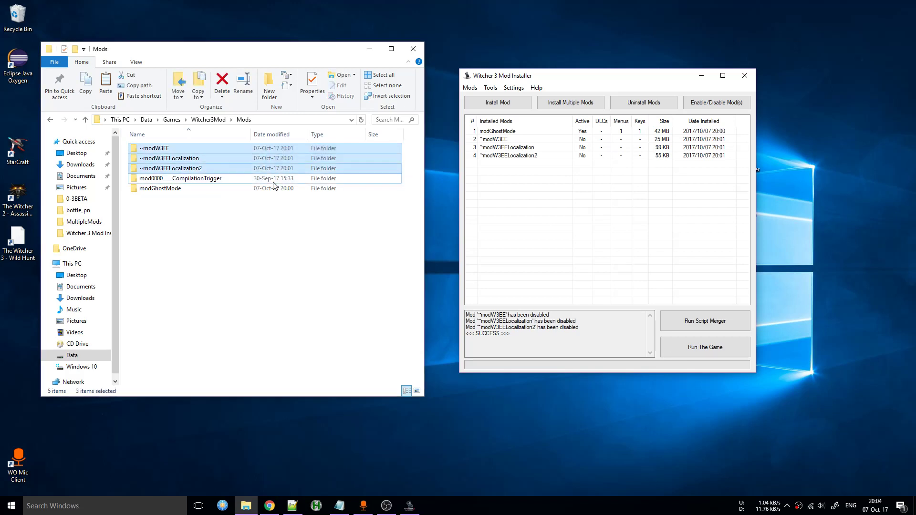
click(193, 237)
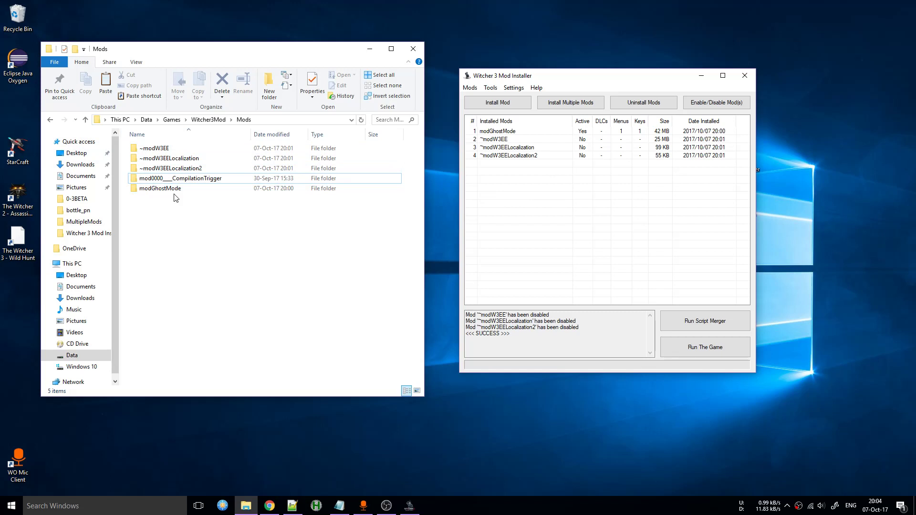
Step: Open the game's dlc folder and locate the KOTW and W3EEDLC folders added by the mod
click(213, 120)
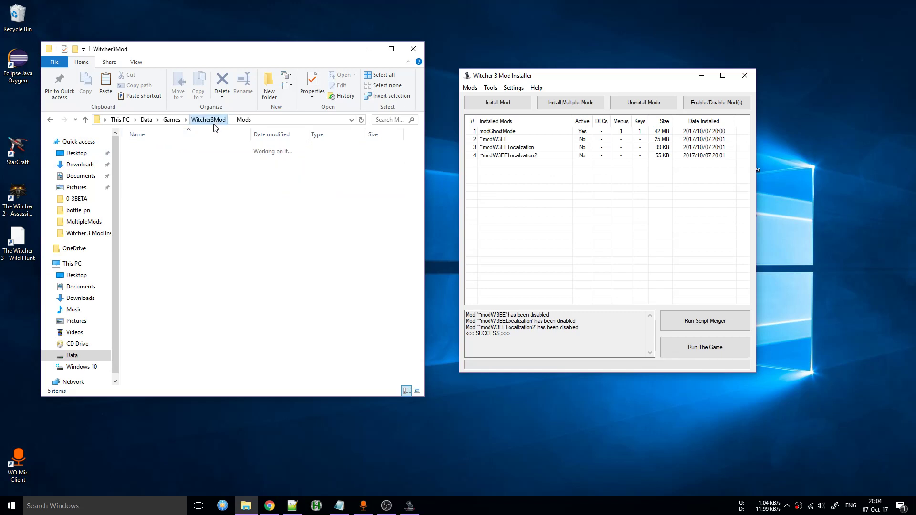
double_click(148, 168)
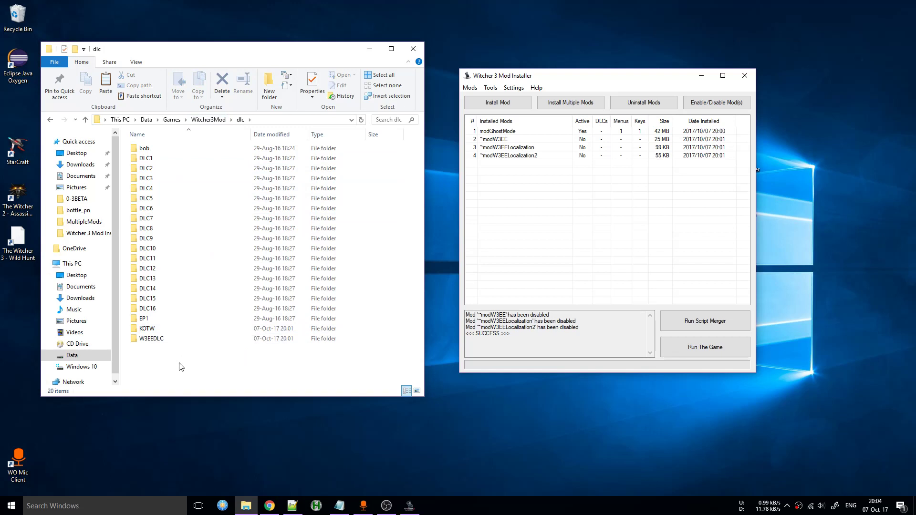
drag(144, 377, 168, 333)
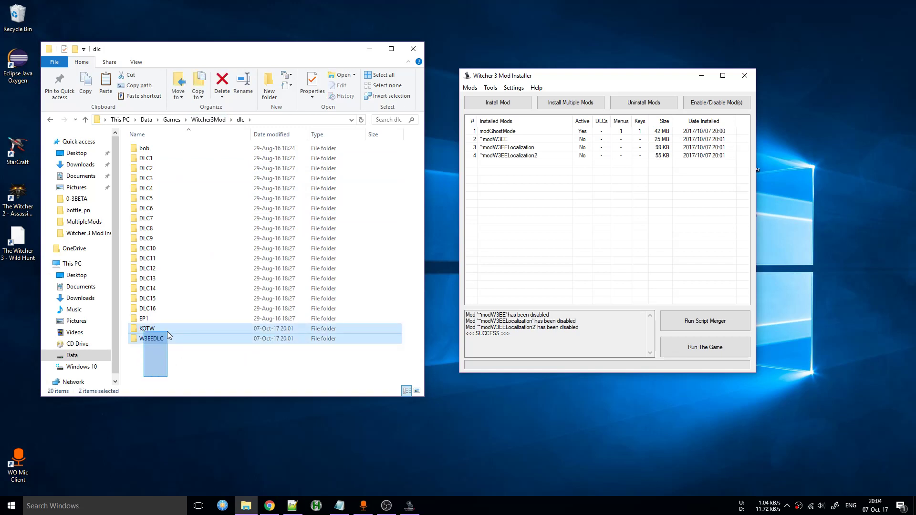
click(176, 355)
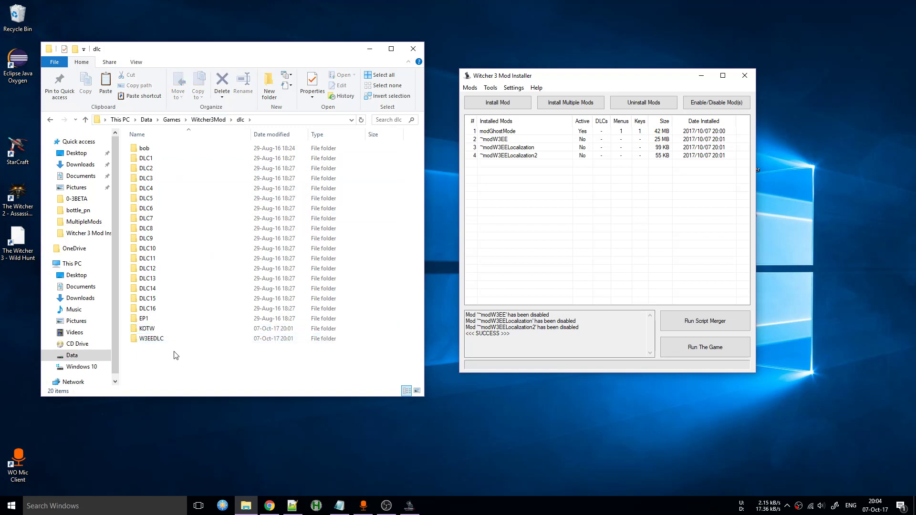
Step: Inspect the file extensions in the W3EEDLC folder's content subfolder, and return to the dlc folder
double_click(164, 339)
double_click(159, 150)
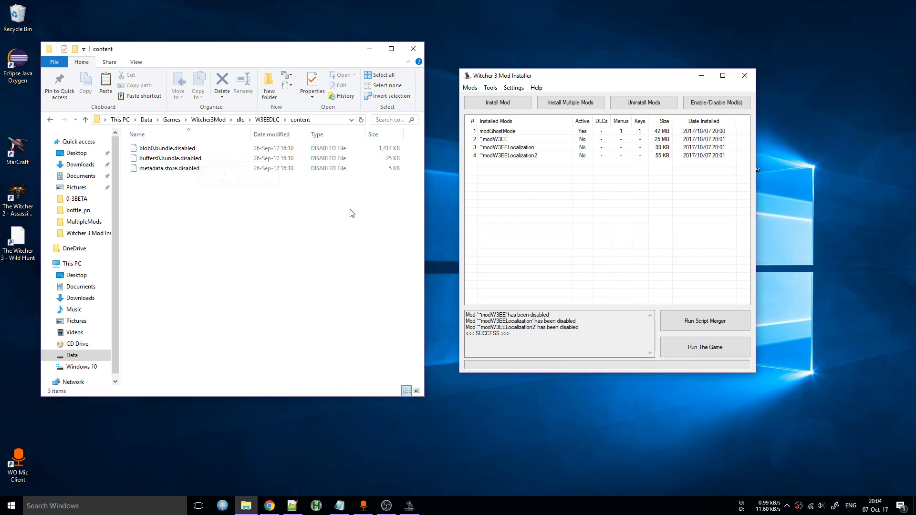
drag(352, 214, 313, 136)
click(253, 245)
click(50, 120)
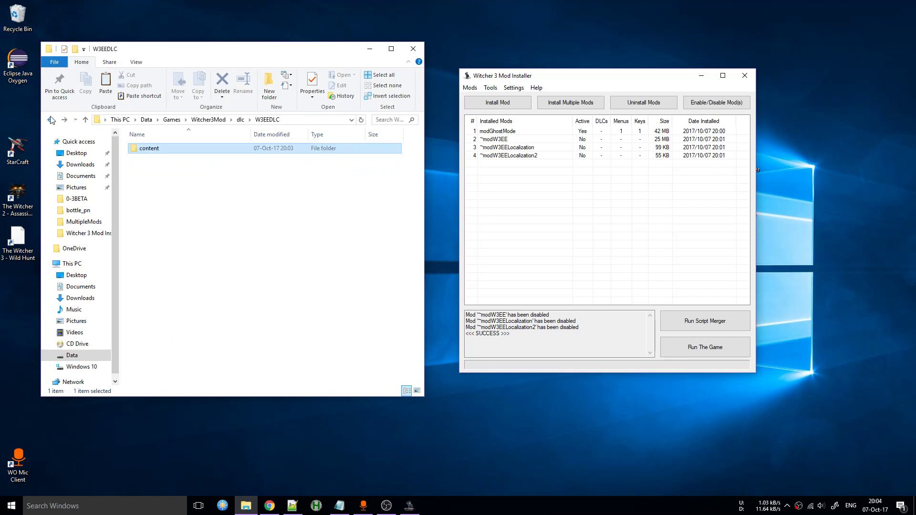
click(51, 120)
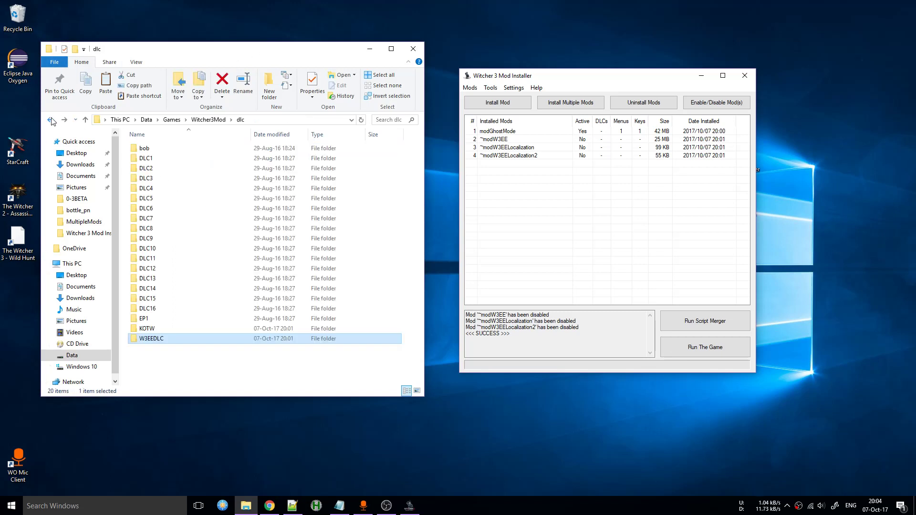
Step: Inspect the file extensions in the KOTW folder's content subfolder, and go back to the Witcher3Mod folder
double_click(165, 333)
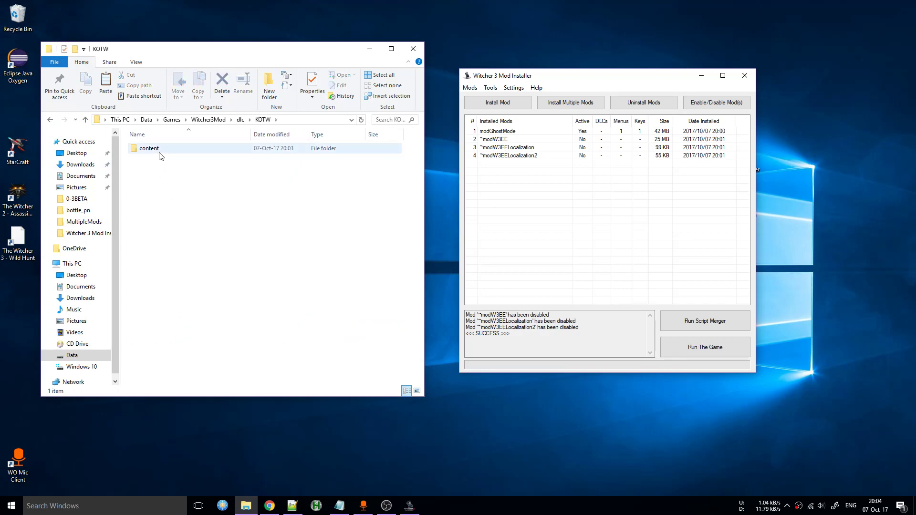
double_click(148, 149)
drag(214, 357, 82, 24)
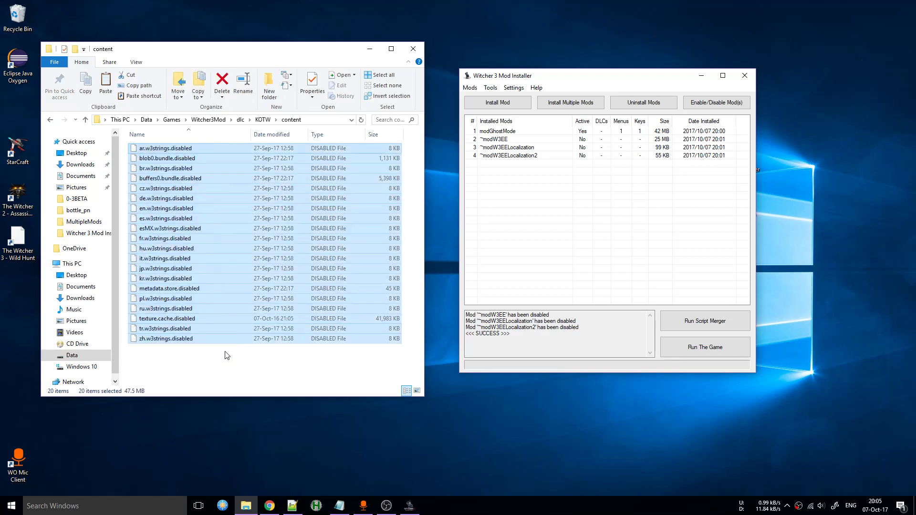
click(225, 353)
click(49, 121)
click(50, 120)
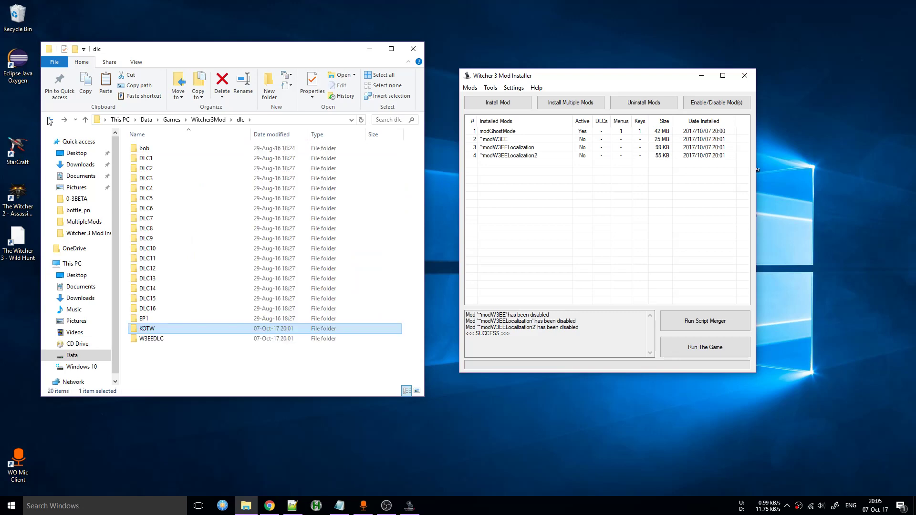
click(50, 121)
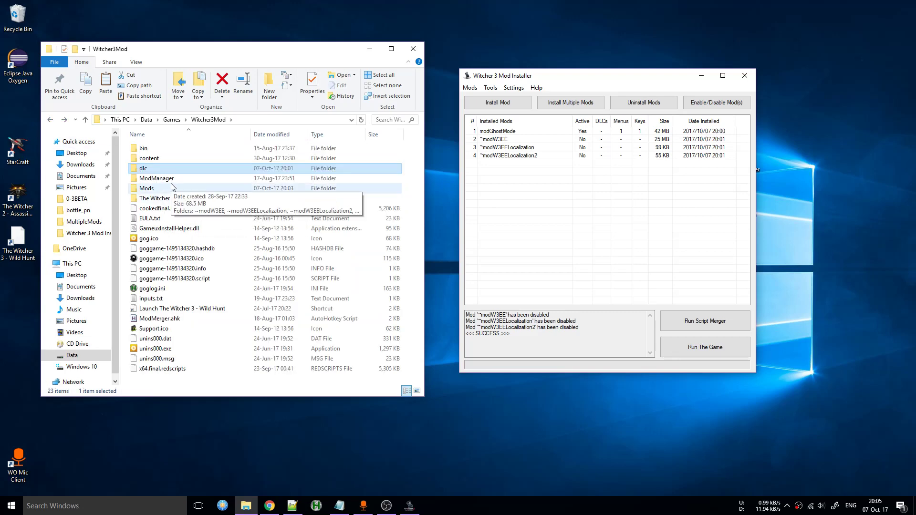
Step: Browse to bin\config\r4game\user_config_matrix\pc and inspect the W3EnhancedEdition, modFHUDConfig and LFE menu files
double_click(176, 148)
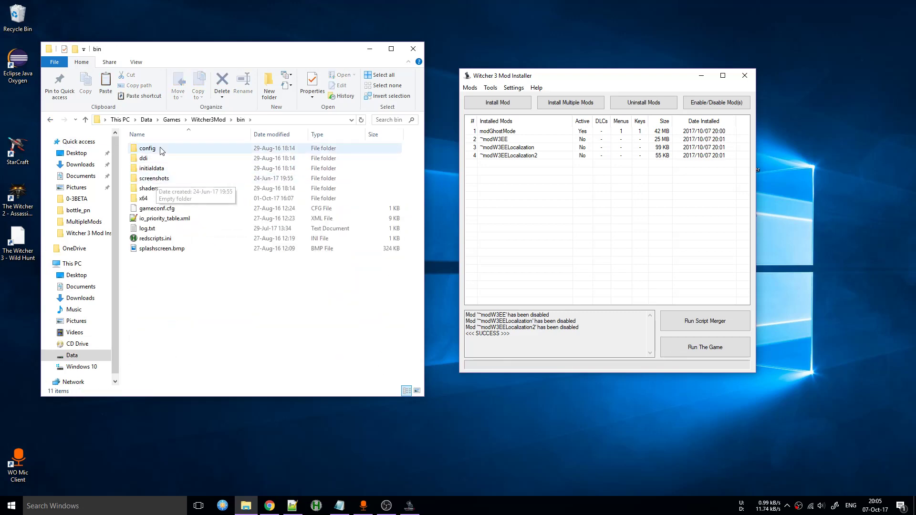
double_click(176, 148)
double_click(168, 169)
double_click(160, 157)
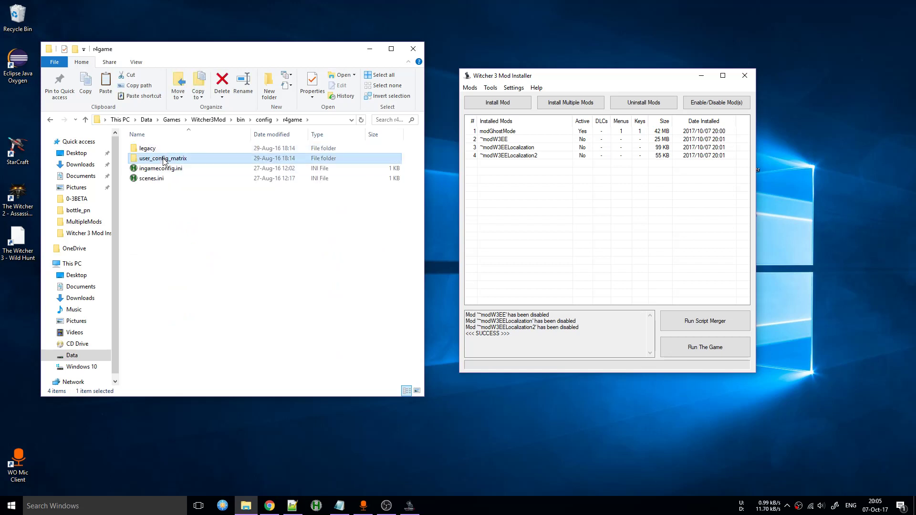
double_click(167, 148)
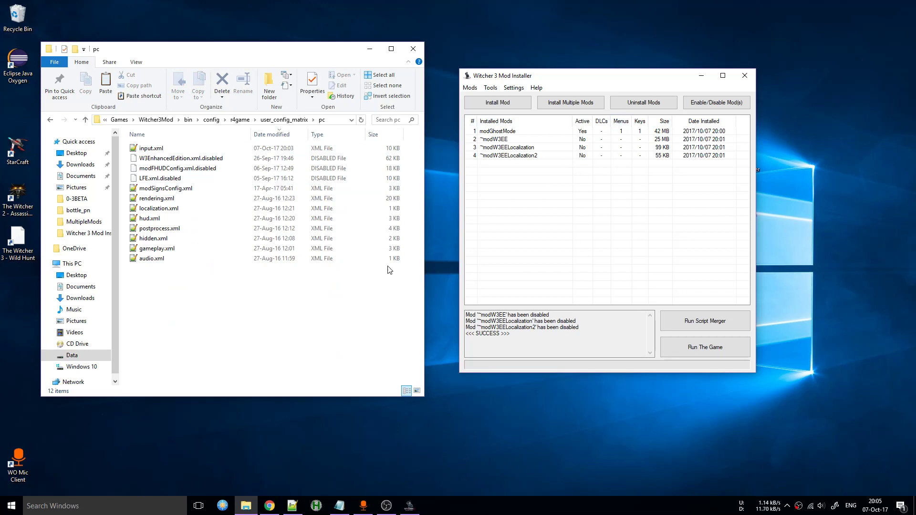
drag(402, 184, 124, 153)
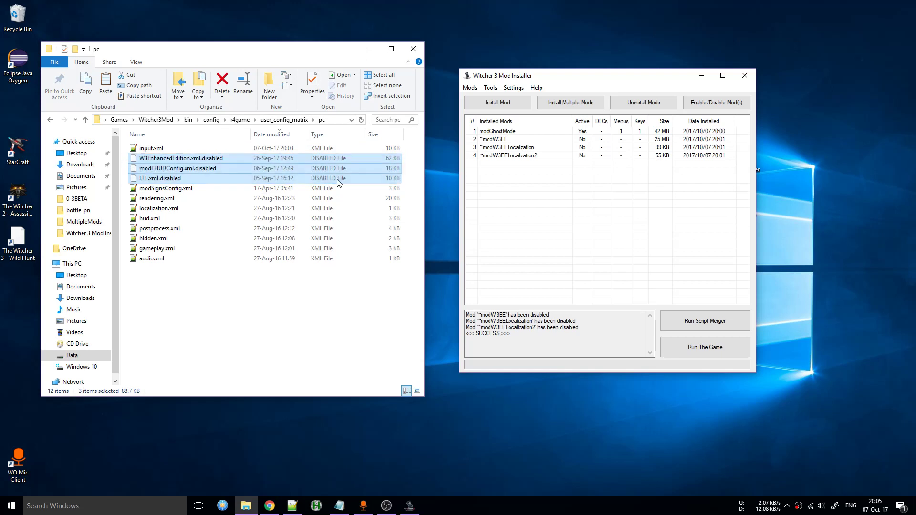
click(409, 171)
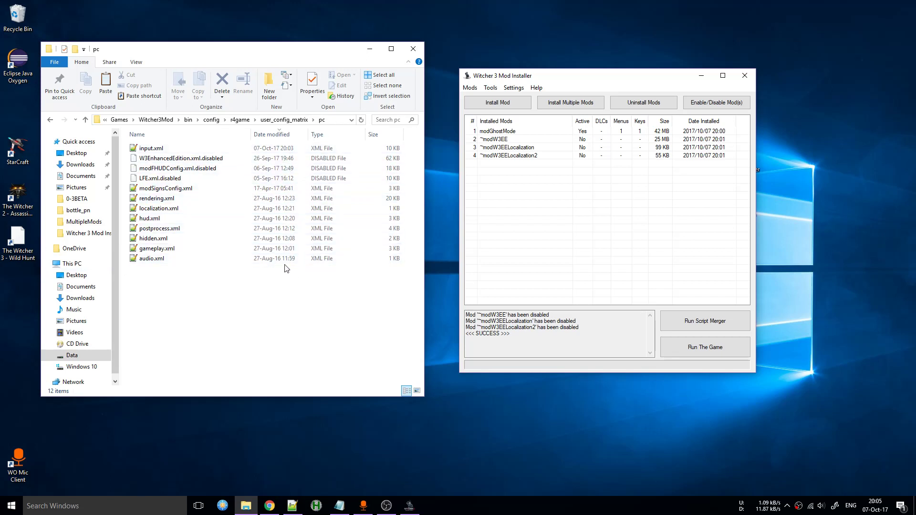
Step: Switch to Notepad++, reload input.xml, examine the PanelStash key entry on line 19, and minimize the editor
click(292, 506)
click(493, 297)
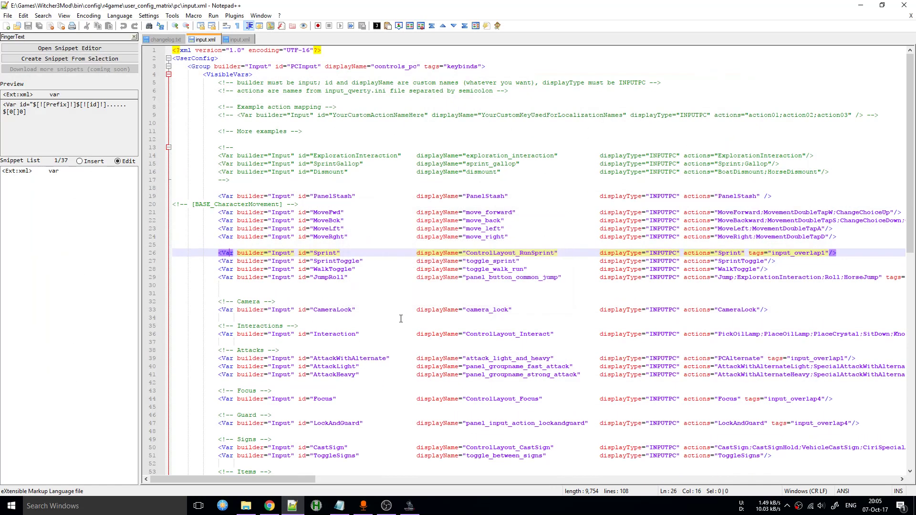
drag(219, 197, 828, 193)
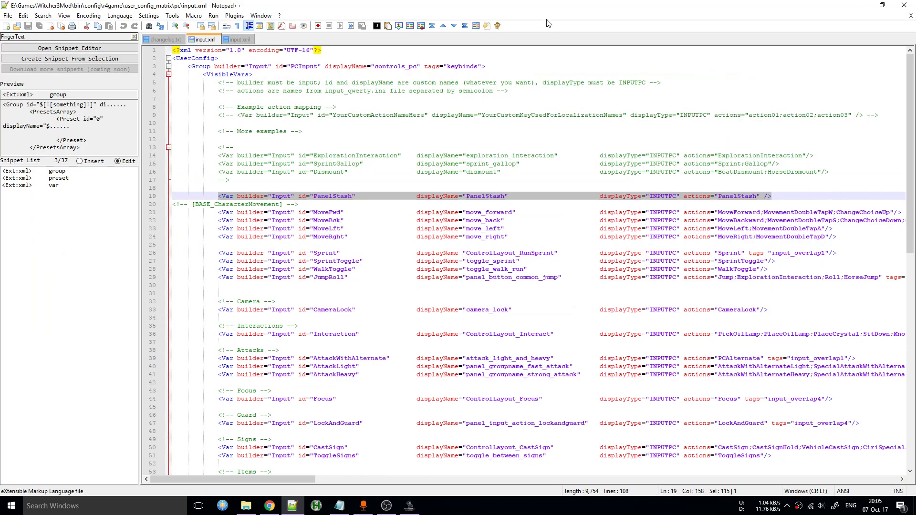
double_click(589, 7)
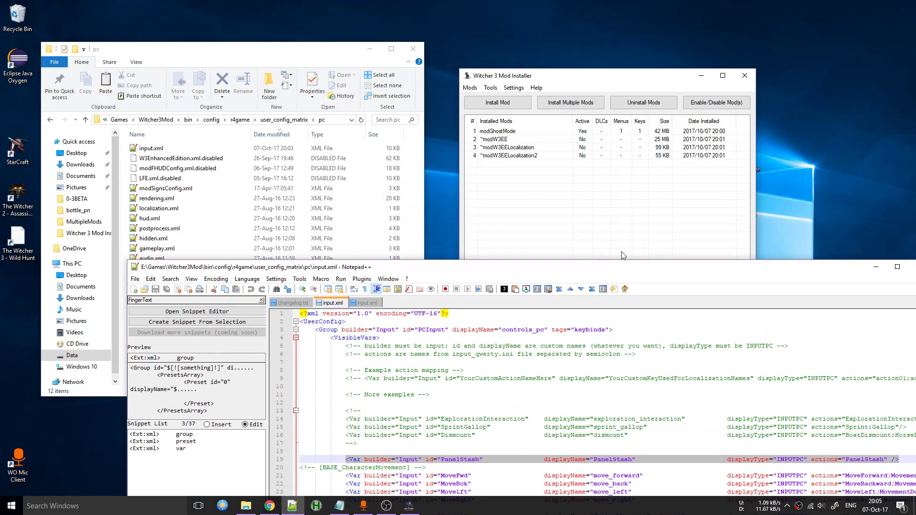
double_click(630, 270)
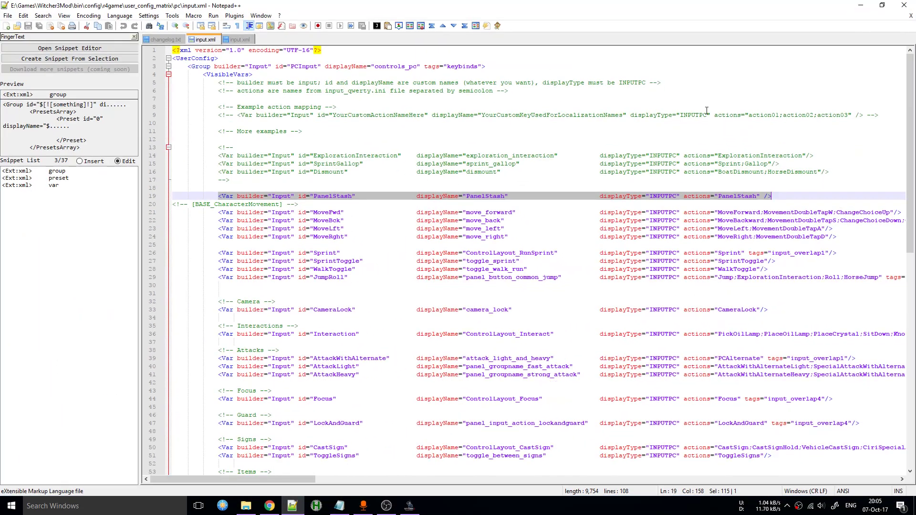
click(858, 7)
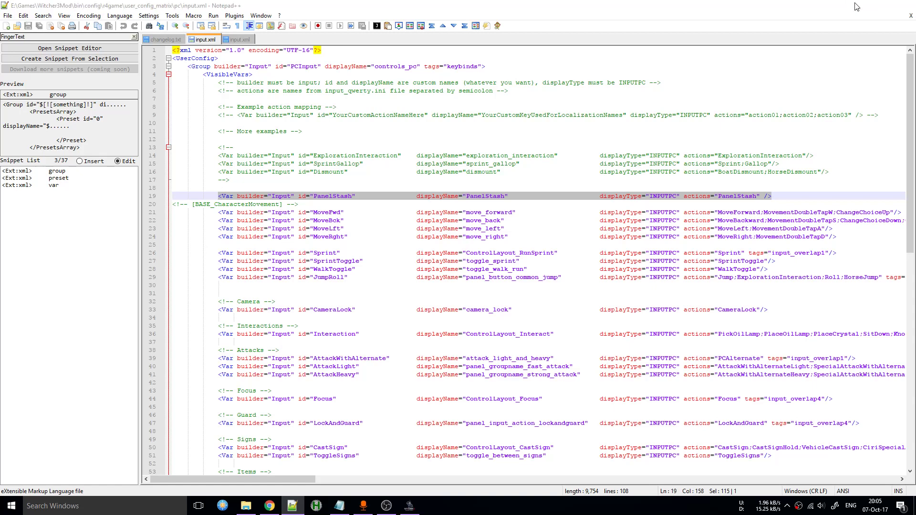
Step: Re-enable modW3EE, modW3EELocalization and modW3EELocalization2 together in the Witcher 3 Mod Installer
drag(520, 193, 507, 143)
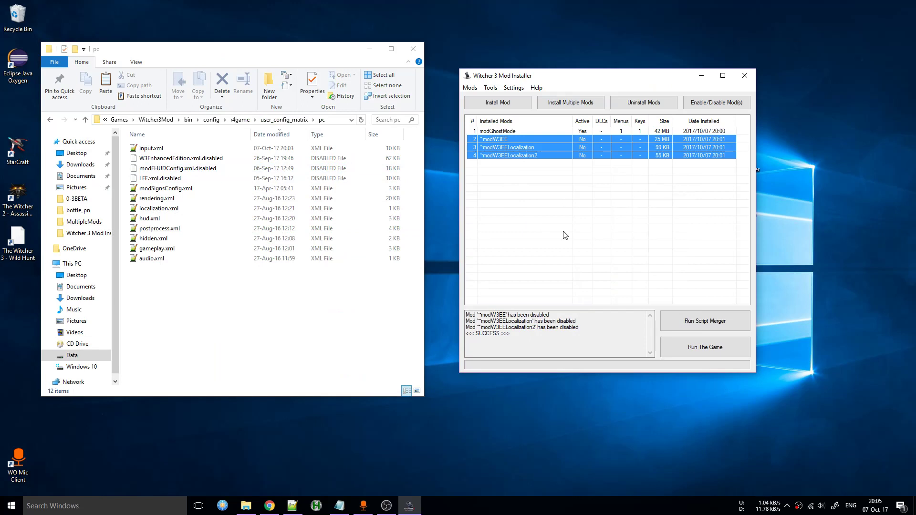
right_click(524, 151)
click(541, 169)
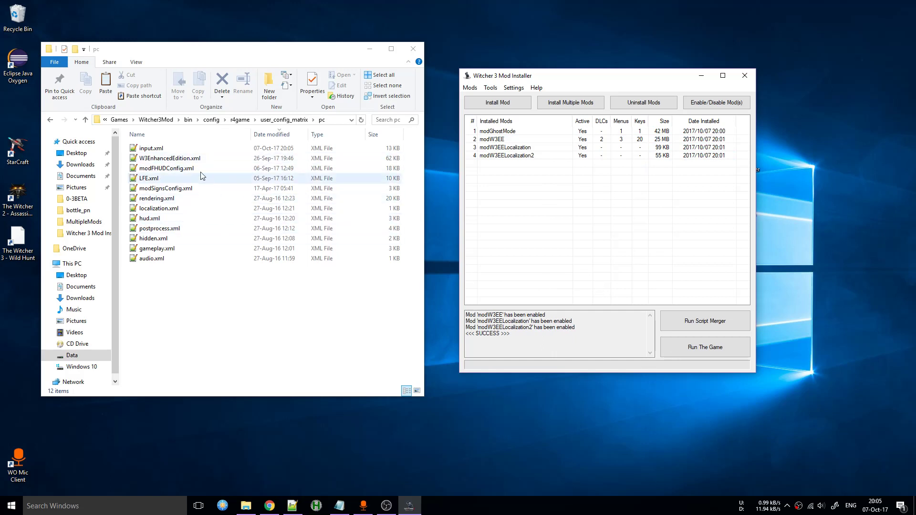
Step: Check the file extensions in the dlc\W3EEDLC\content folder again, and return to the Witcher3Mod folder
click(156, 119)
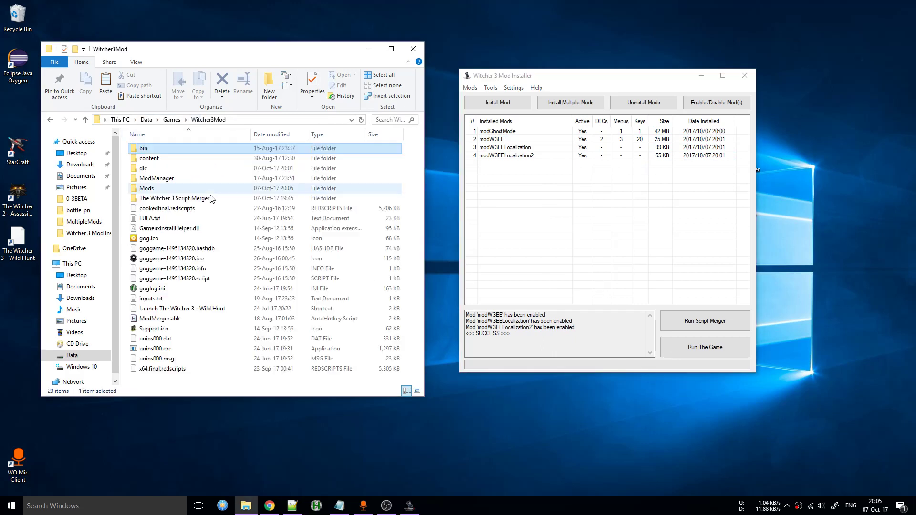
double_click(157, 168)
click(164, 338)
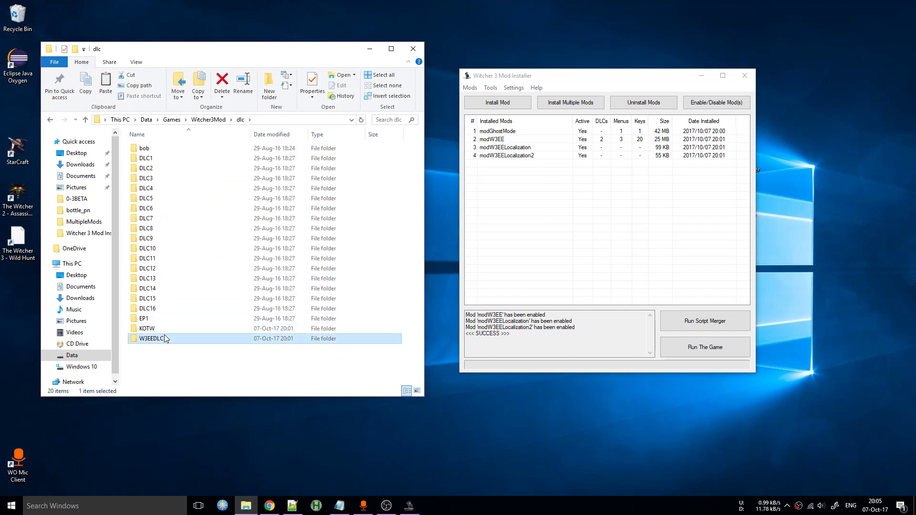
double_click(164, 339)
double_click(170, 151)
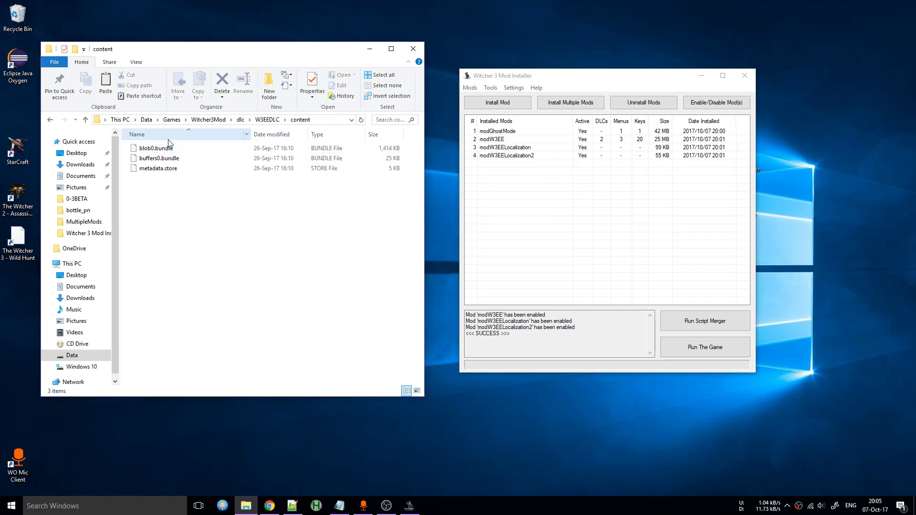
click(51, 119)
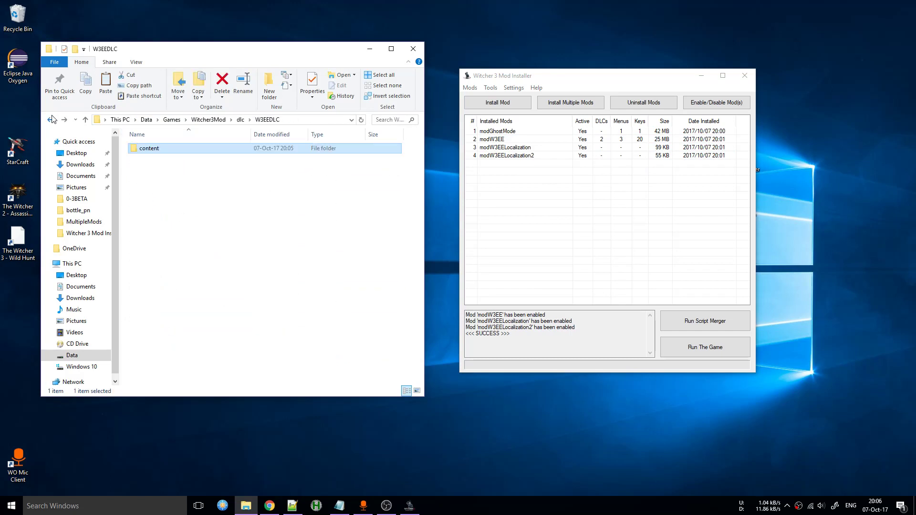
click(52, 120)
click(51, 119)
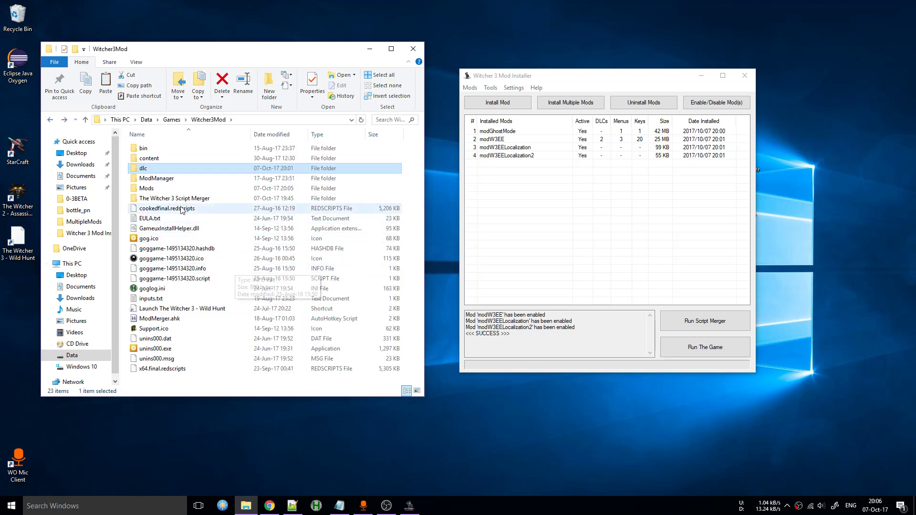
Step: Open the game's Mods folder and check the names of the re-enabled mod folders
double_click(154, 188)
drag(149, 210, 132, 172)
click(223, 255)
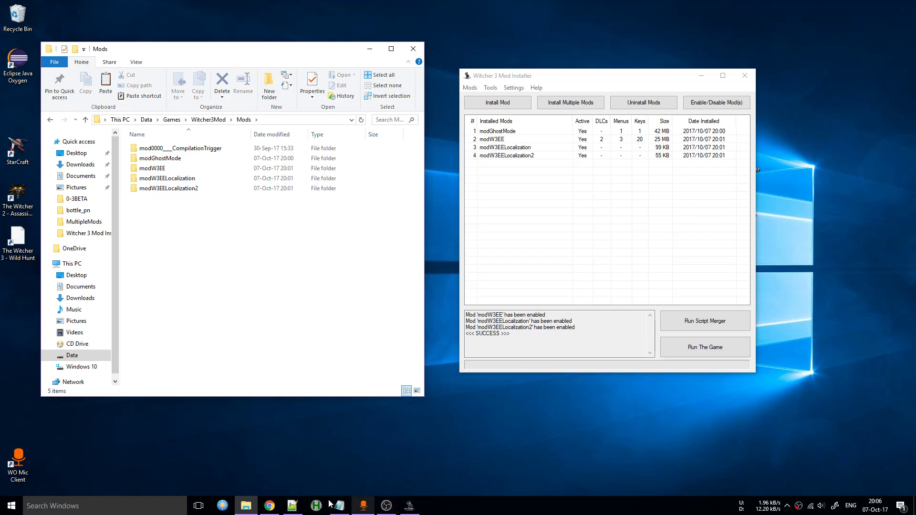
Step: Switch to Notepad++ and reload the changed input.xml to view its key entries
click(305, 492)
click(497, 296)
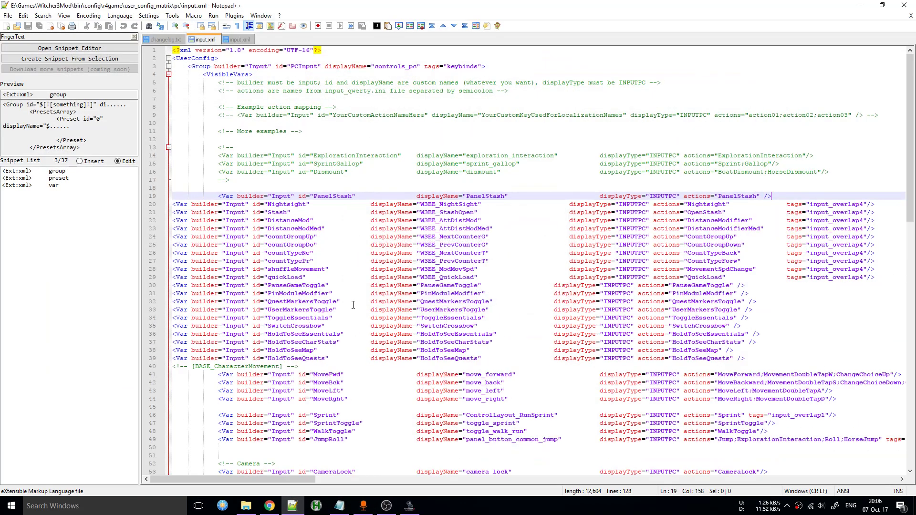
Step: Examine the block of mod key entries in input.xml from Nightsight to HoldToSeeQuests, and return to the Witcher 3 Mod Installer
drag(211, 205, 620, 361)
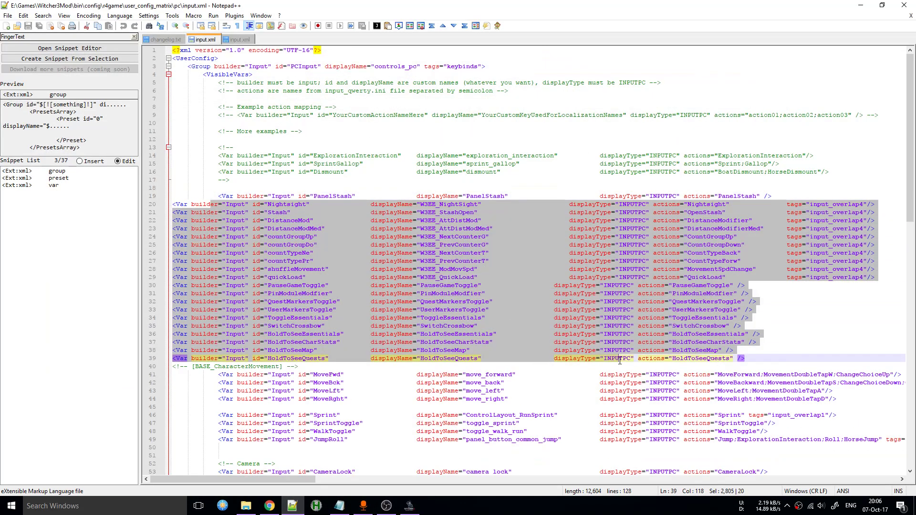
click(457, 270)
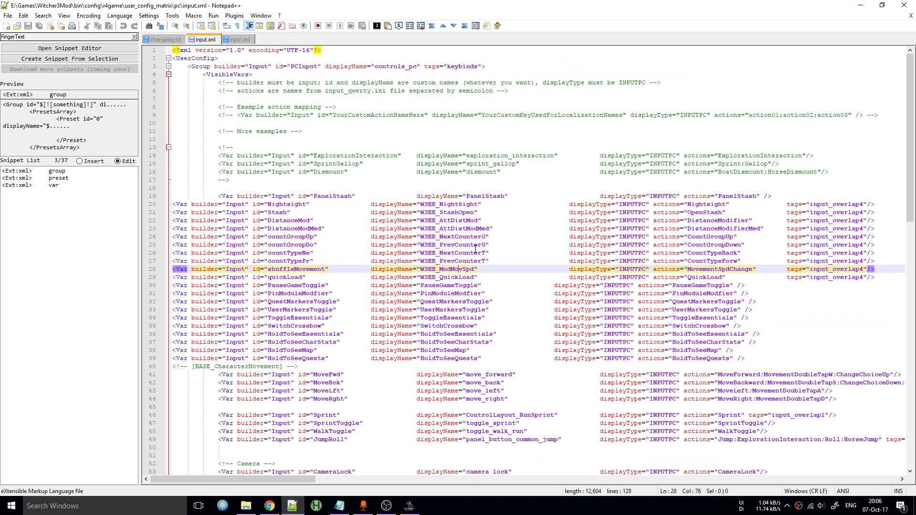
click(863, 4)
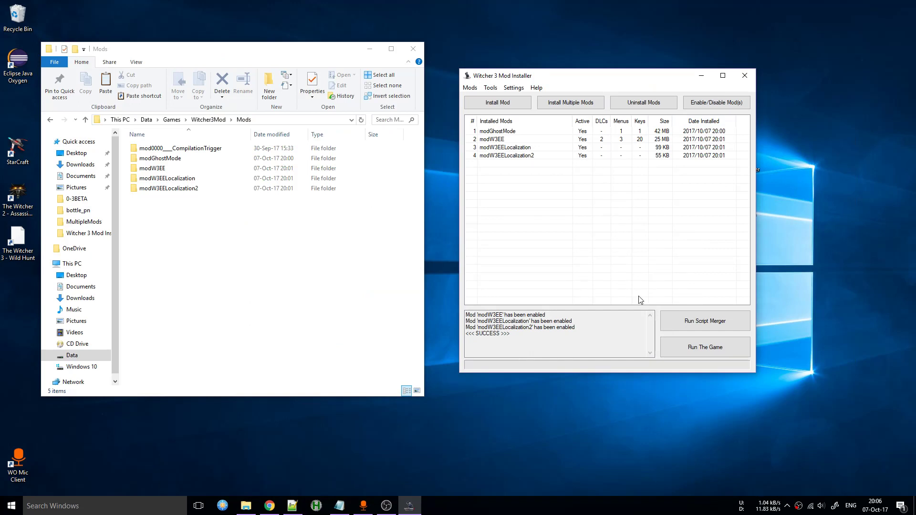
Step: Run Script Merger from the installer, selecting WitcherScriptMerger.exe in the Data drive's Games\Witcher3Mod\The Witcher 3 Script Merger folder
click(705, 325)
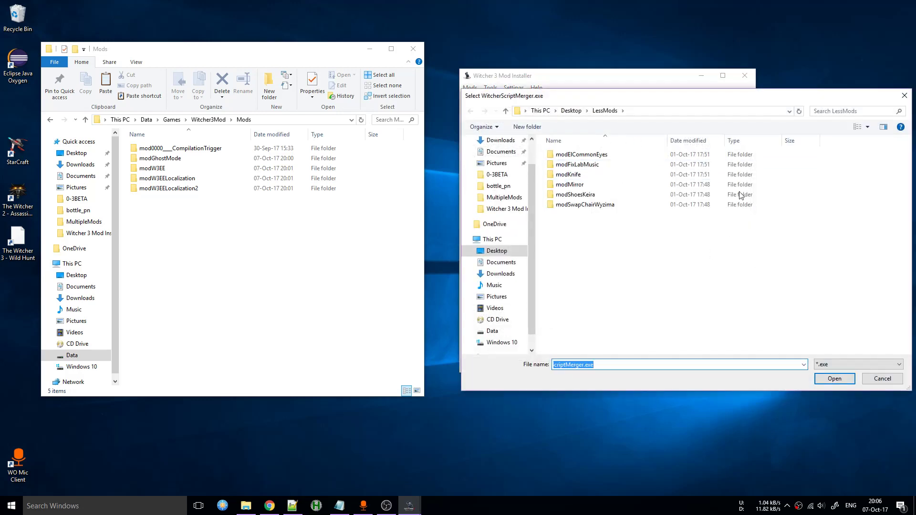
drag(710, 97, 576, 54)
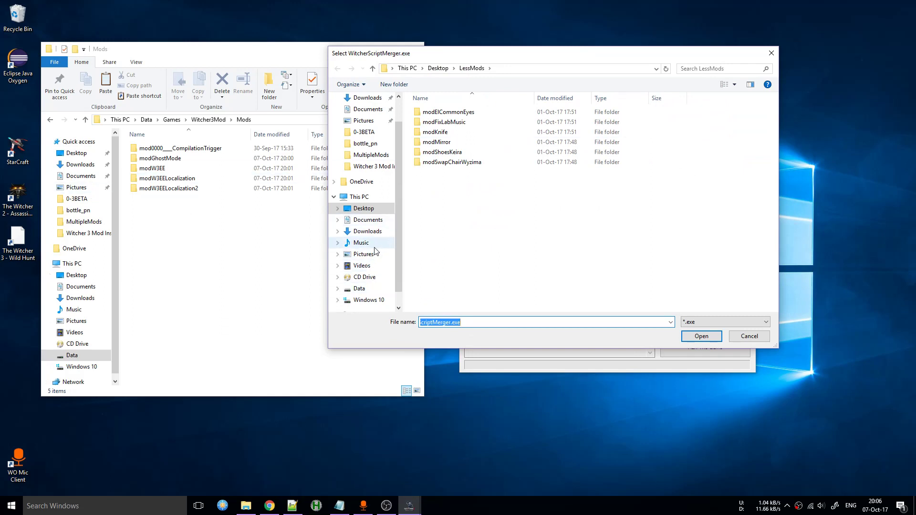
click(363, 290)
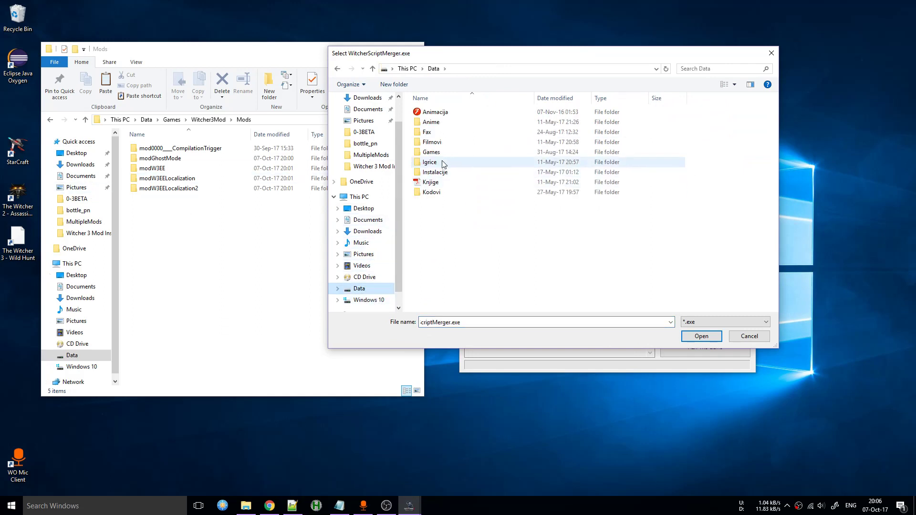
double_click(450, 153)
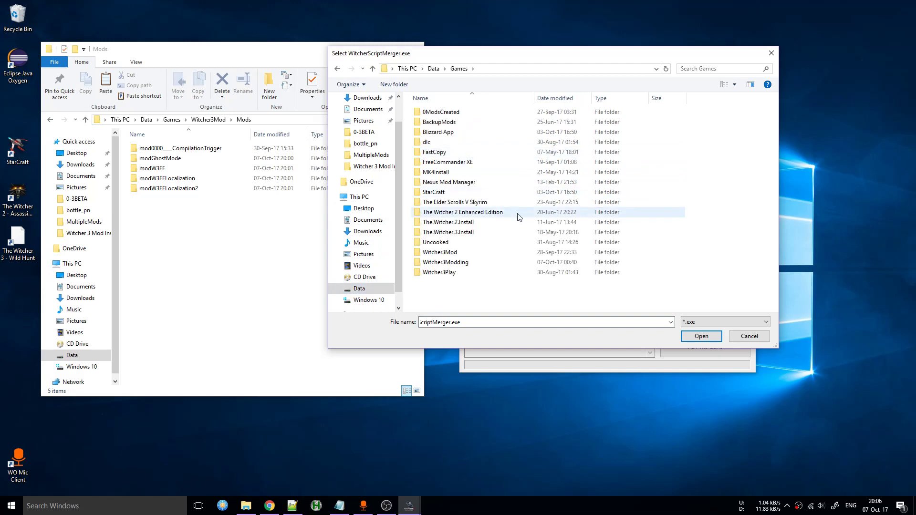
double_click(478, 253)
double_click(457, 162)
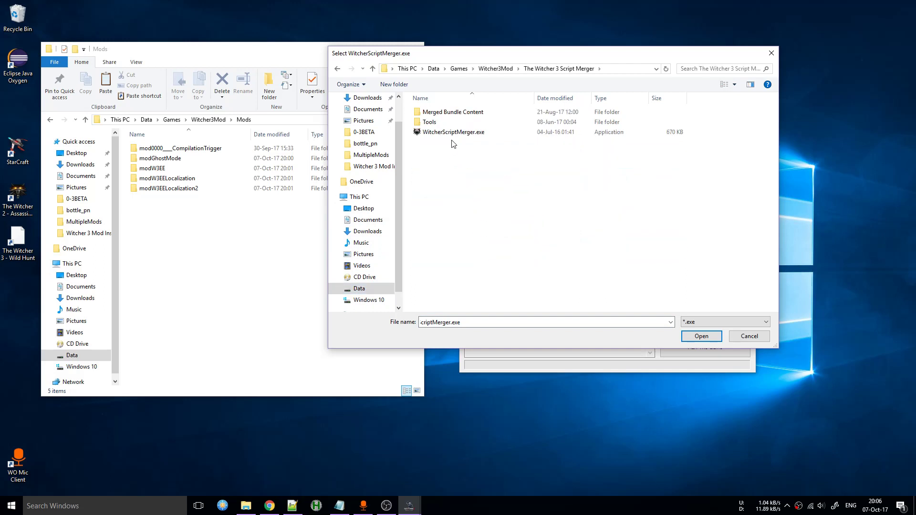
double_click(454, 132)
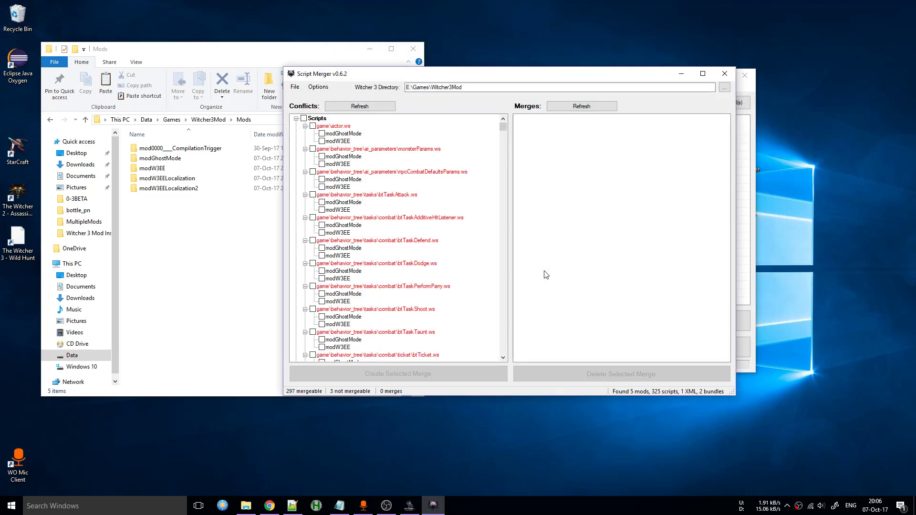
Step: Look over the script conflicts between modGhostMode and modW3EE in Script Merger, and close it
mouse_move(516, 75)
mouse_down()
mouse_move(539, 229)
mouse_move(499, 75)
mouse_up()
drag(486, 120, 477, 74)
click(708, 67)
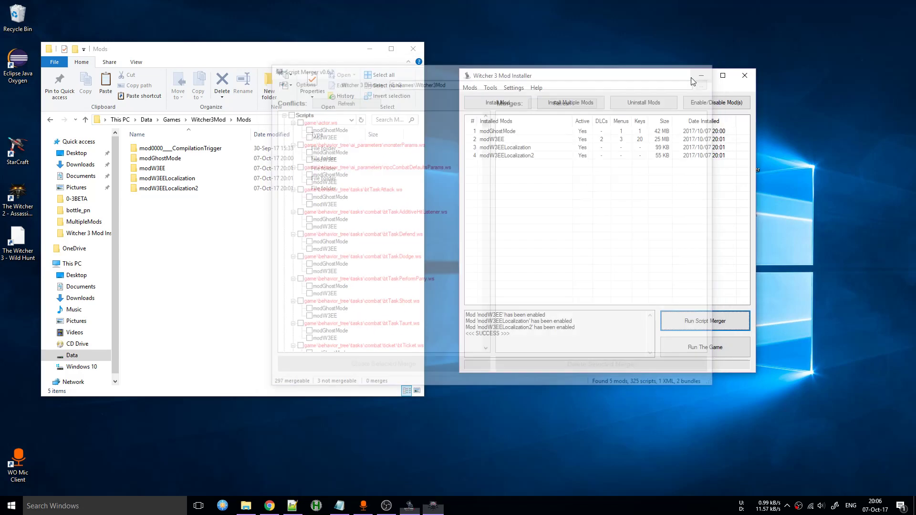
Step: Disable modGhostMode in the Mod Installer and run Script Merger again to check the conflicts, closing it when done
click(518, 132)
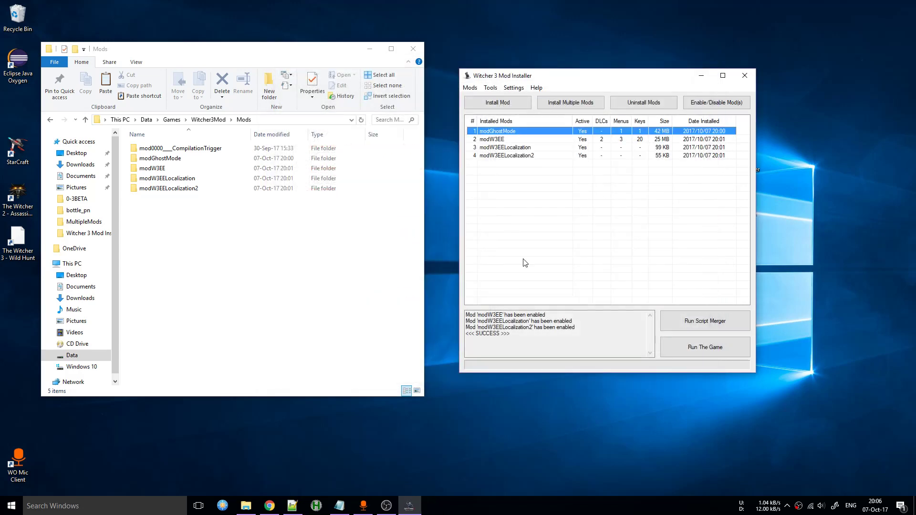
key(ctrl+q)
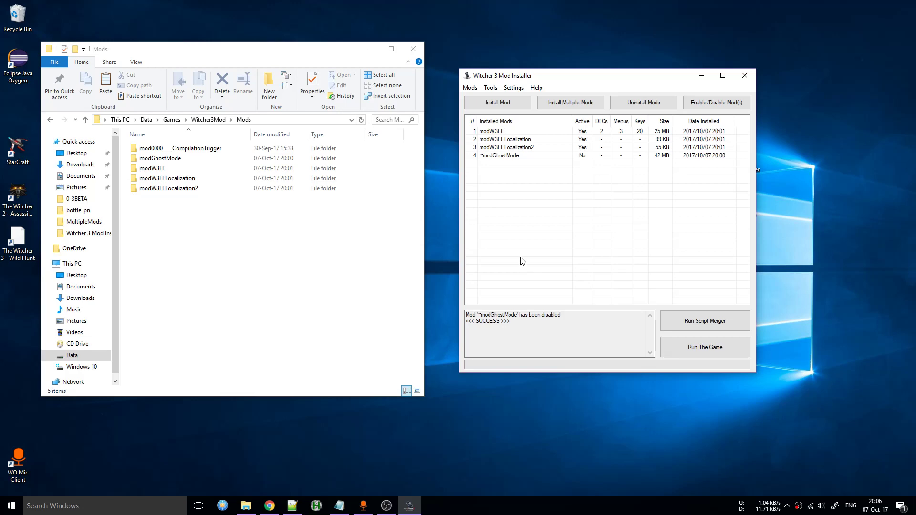
click(722, 331)
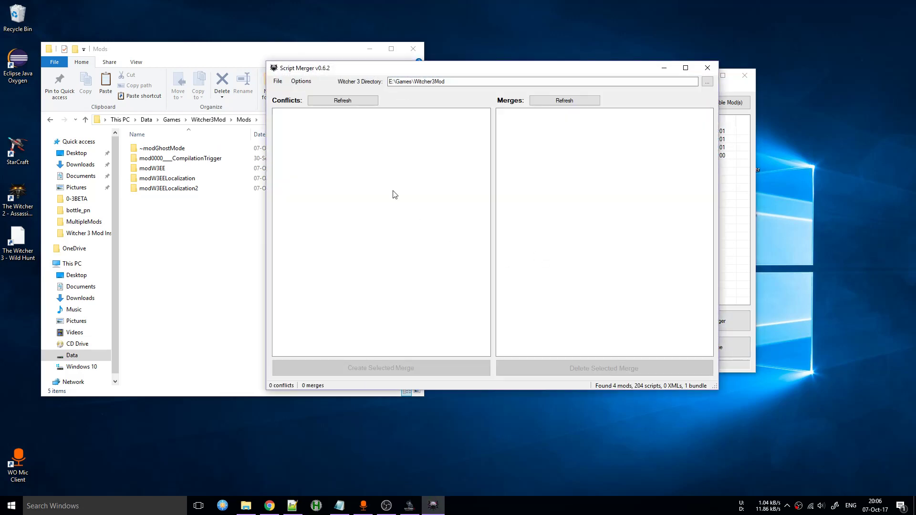
click(707, 67)
Step: Switch to Notepad++ and reload input.xml to check its entries with modGhostMode disabled
click(528, 156)
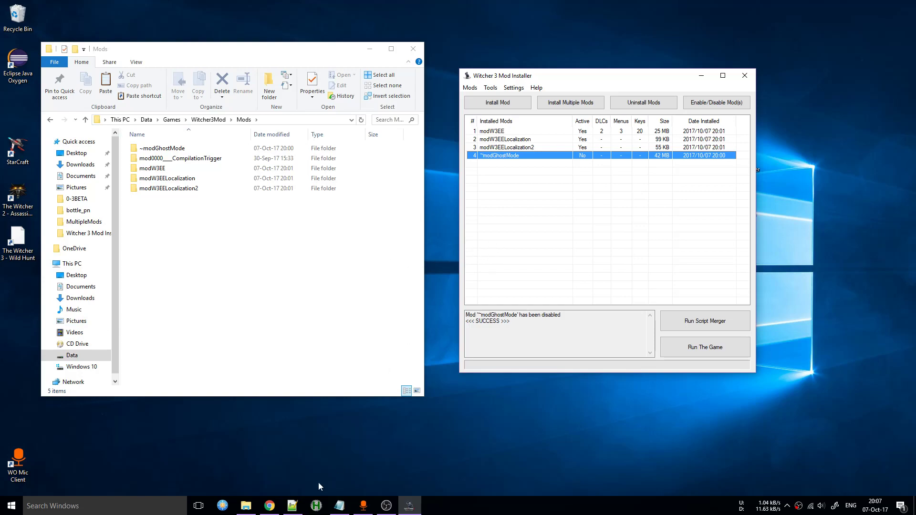
click(291, 508)
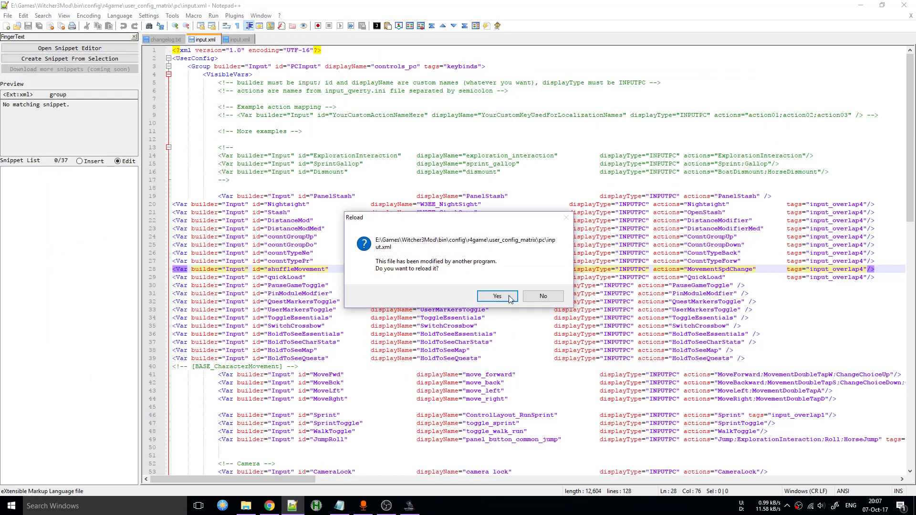
click(495, 296)
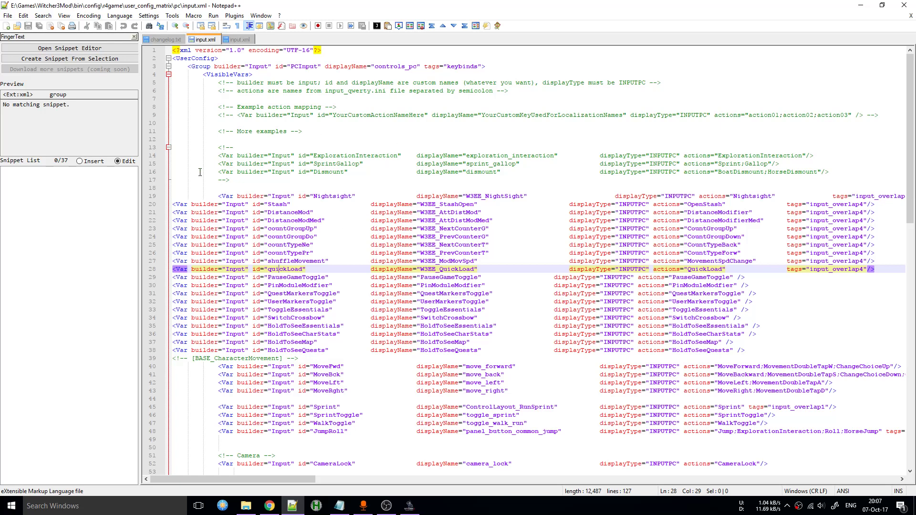
Step: Return to the Witcher 3 Mod Installer and re-enable modGhostMode
click(869, 3)
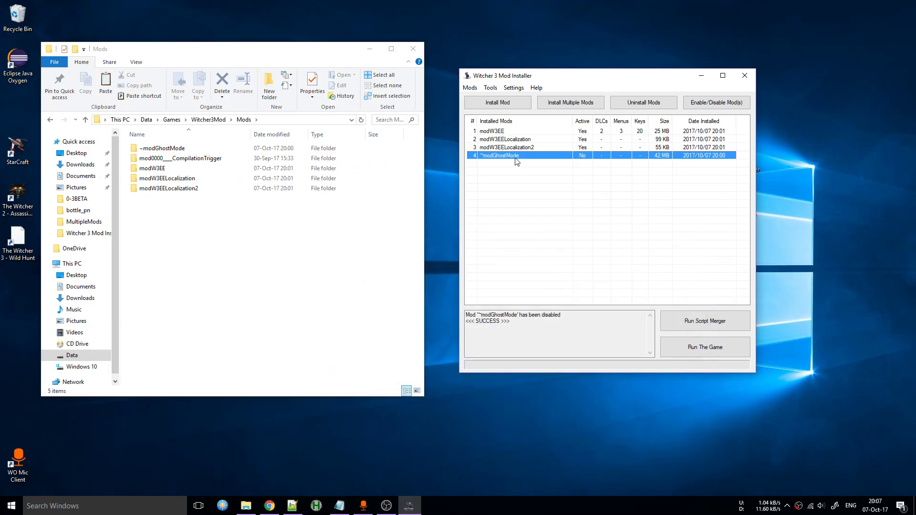
key(ctrl+q)
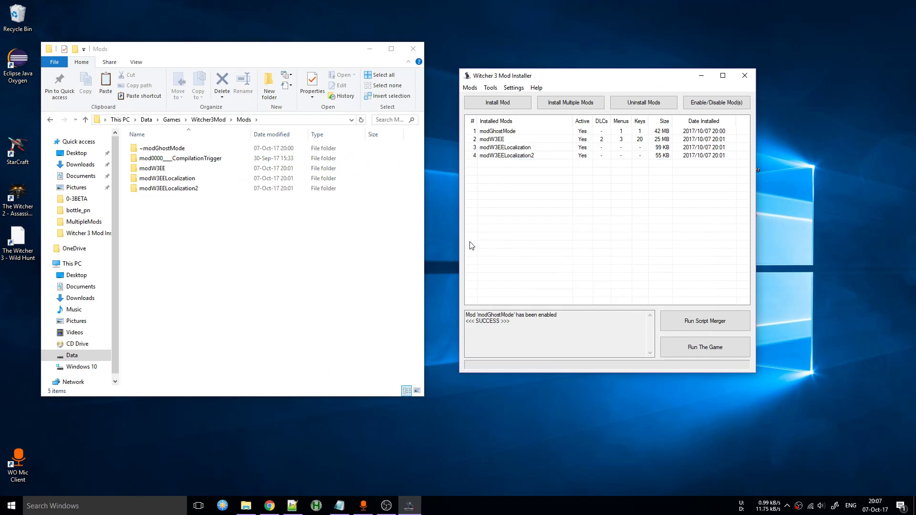
Step: Uninstall all four installed mods together, and decline running Script Merger
key(ctrl+a)
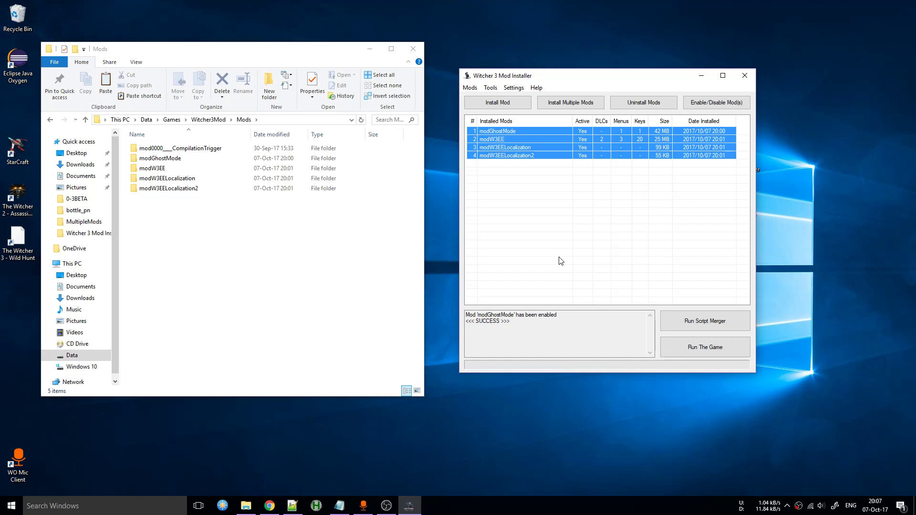
right_click(504, 154)
click(530, 161)
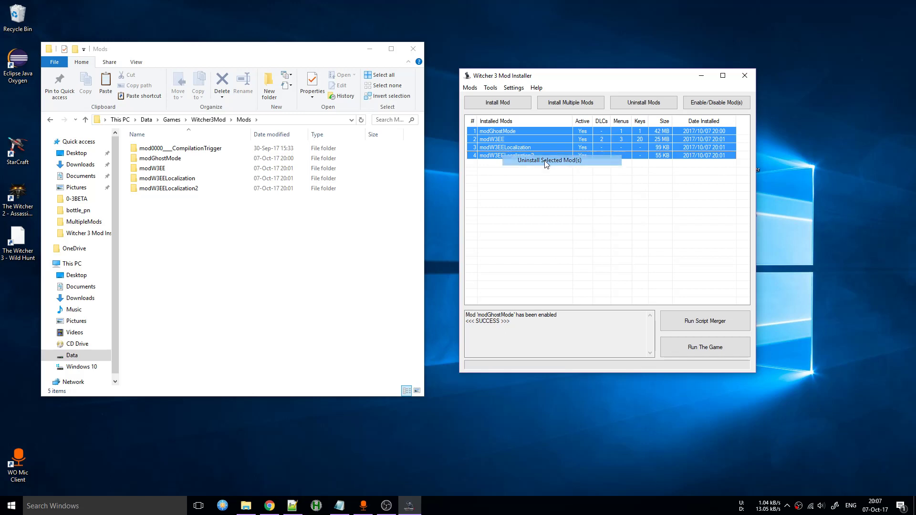
click(473, 288)
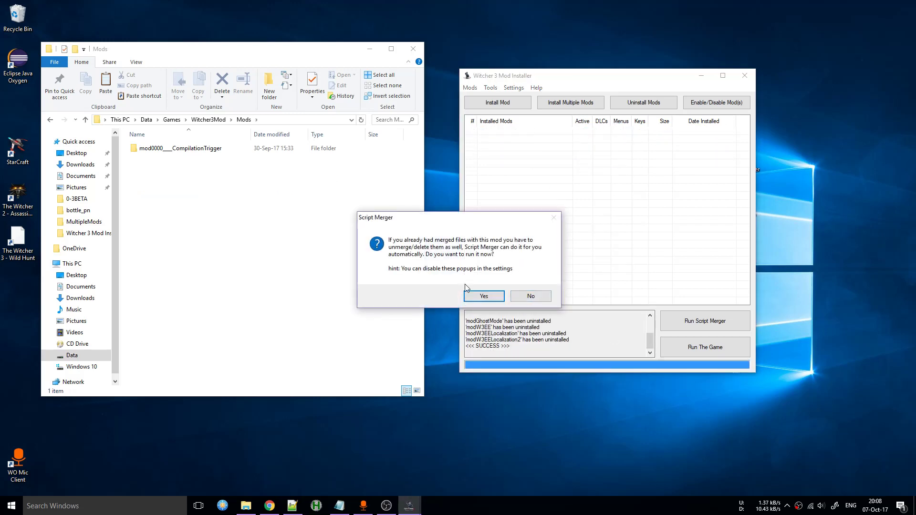
drag(374, 221, 353, 209)
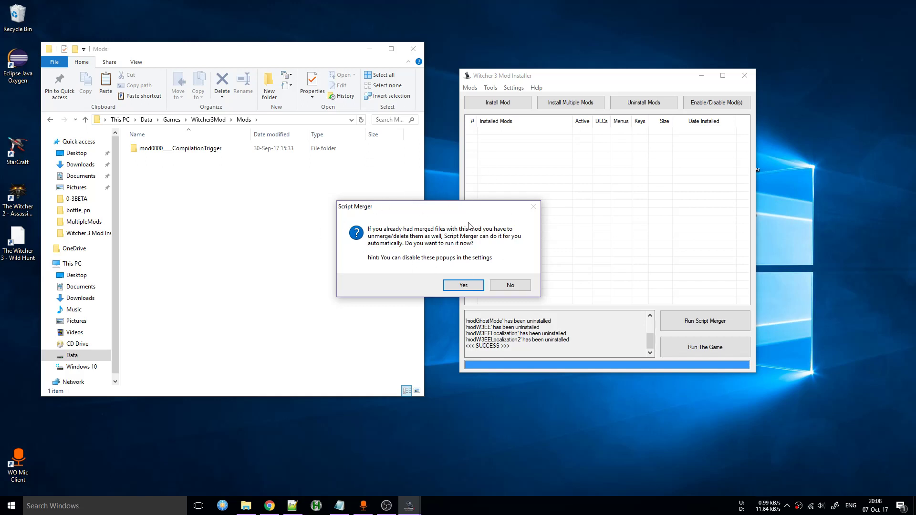
click(508, 285)
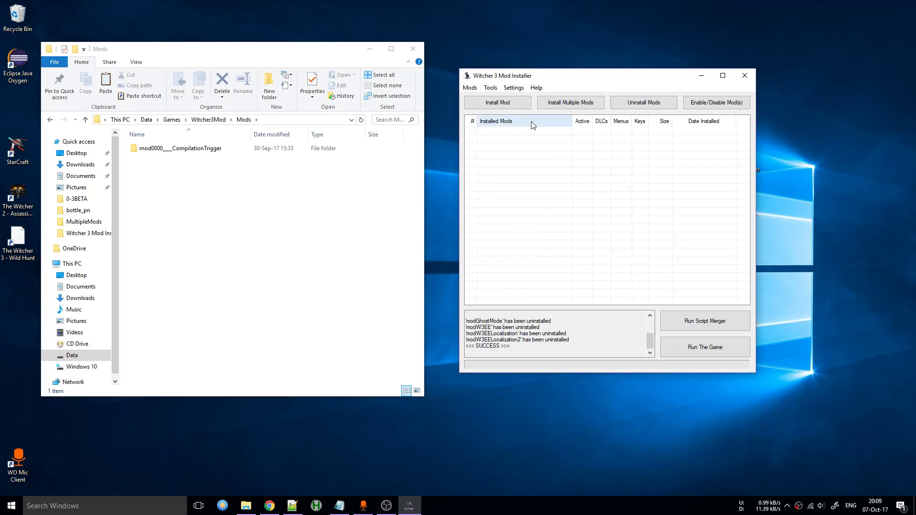
Step: Install the CompleteAnimations mod from the Desktop\MultipleMods folder, and decline running Script Merger
click(506, 107)
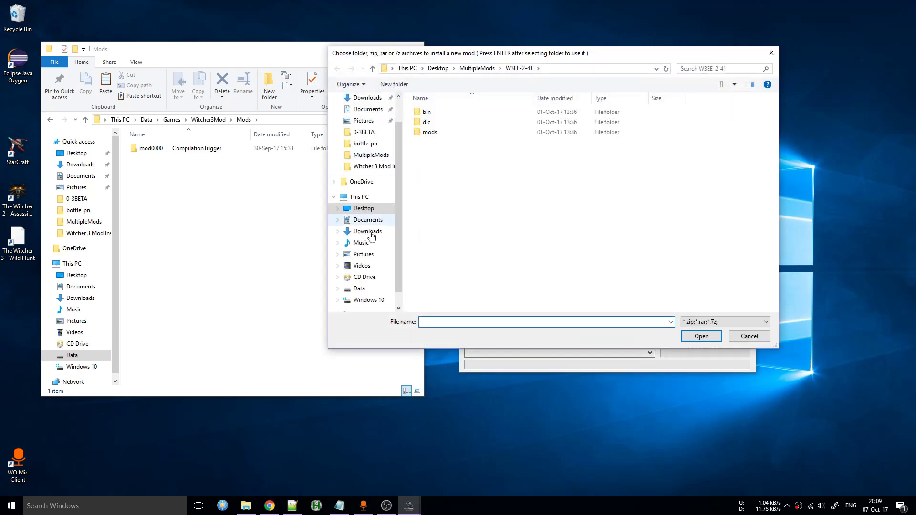
click(458, 142)
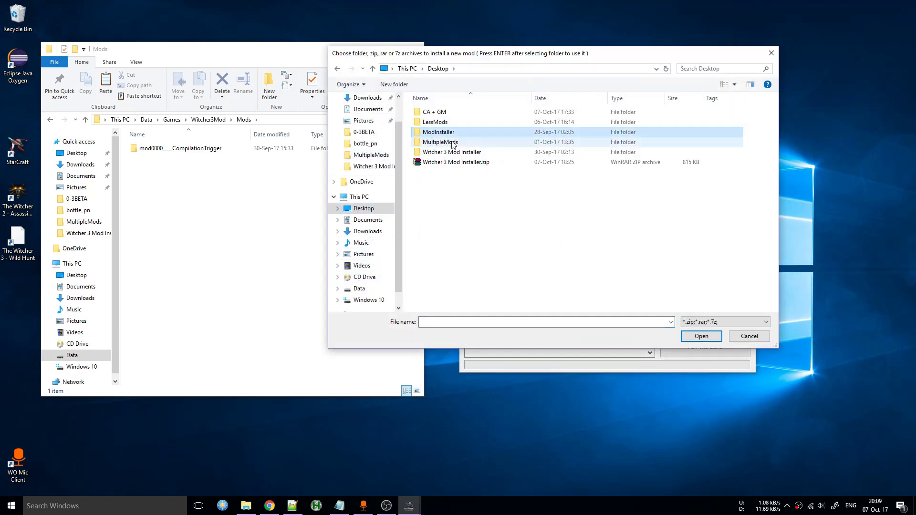
double_click(458, 142)
click(466, 135)
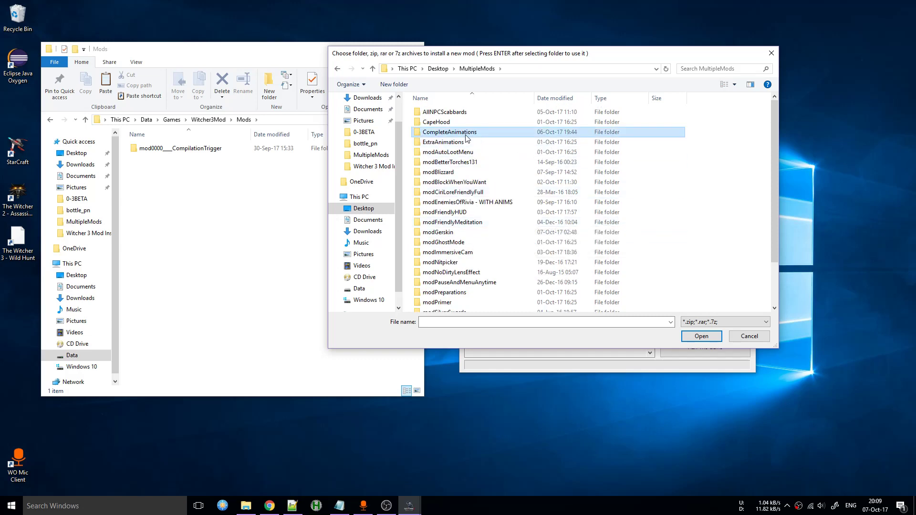
key(Return)
click(529, 293)
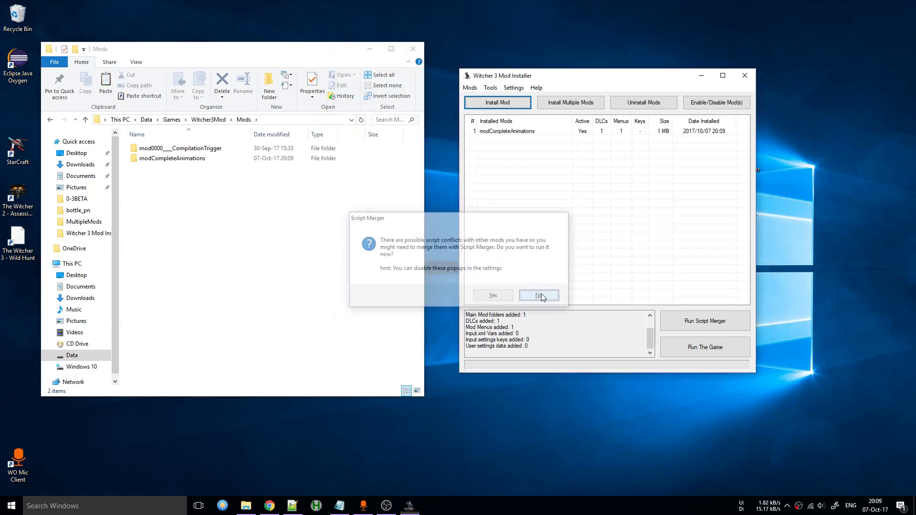
Step: Install the modGhostMode mod from the Desktop\MultipleMods folder without running Script Merger
click(481, 103)
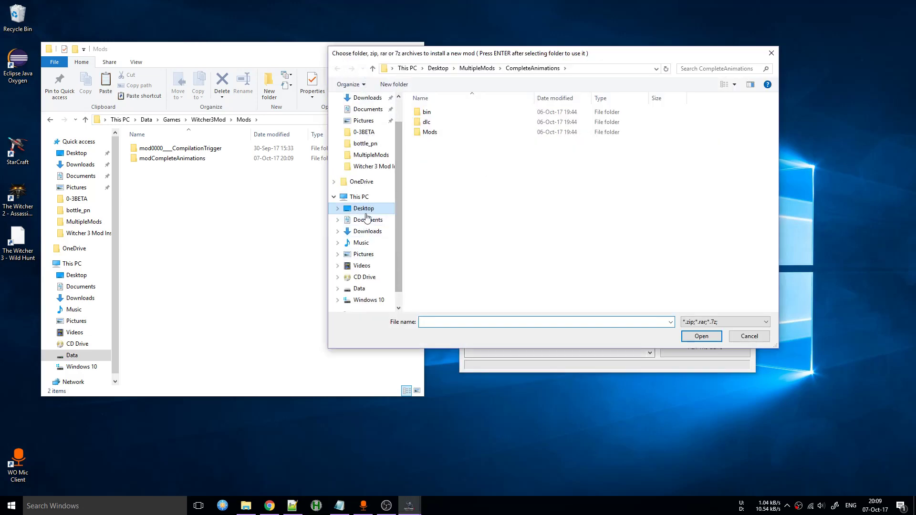
click(363, 209)
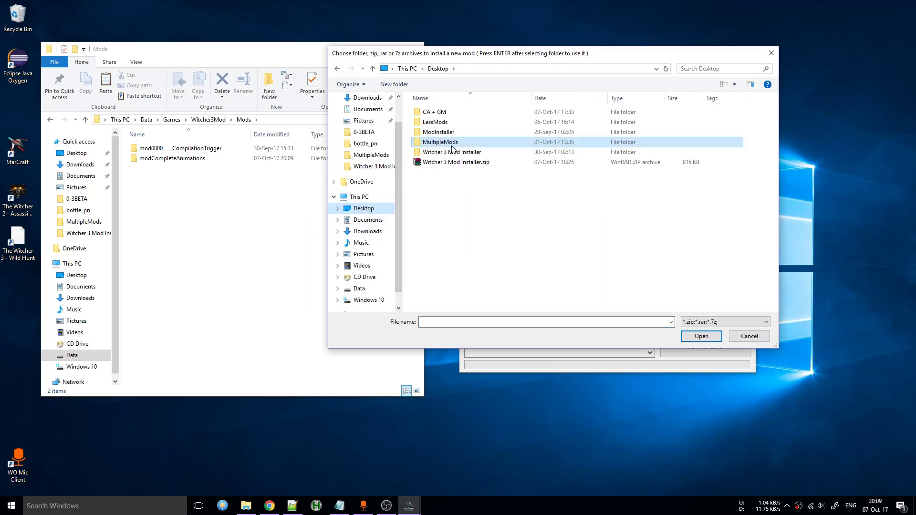
double_click(448, 142)
scroll(541, 253, down, 3)
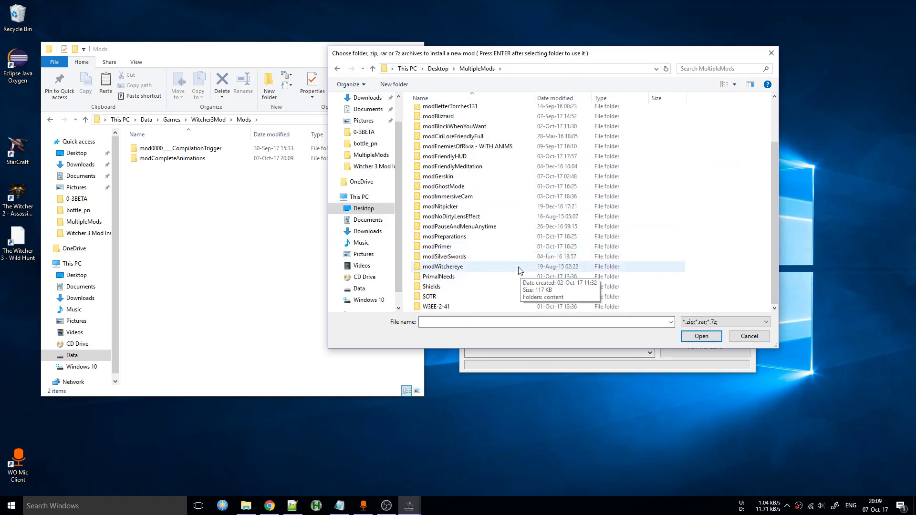
scroll(517, 270, up, 3)
click(463, 245)
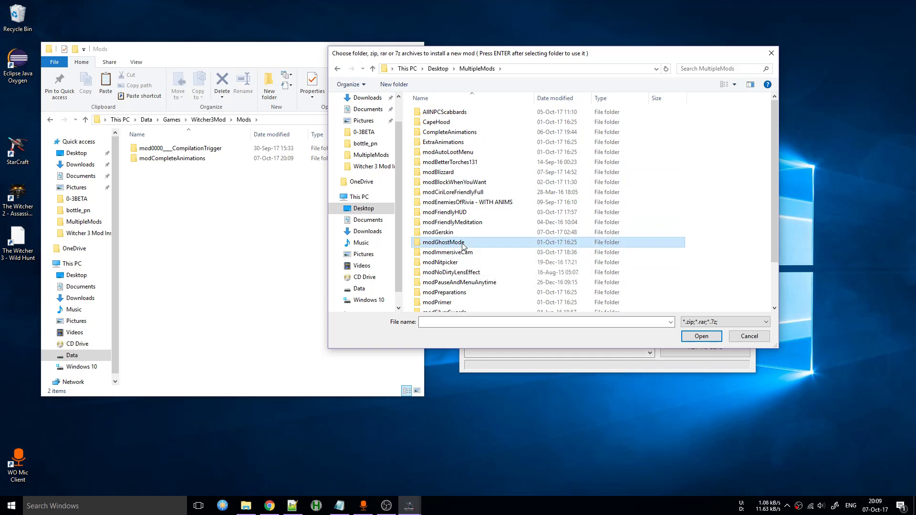
key(Return)
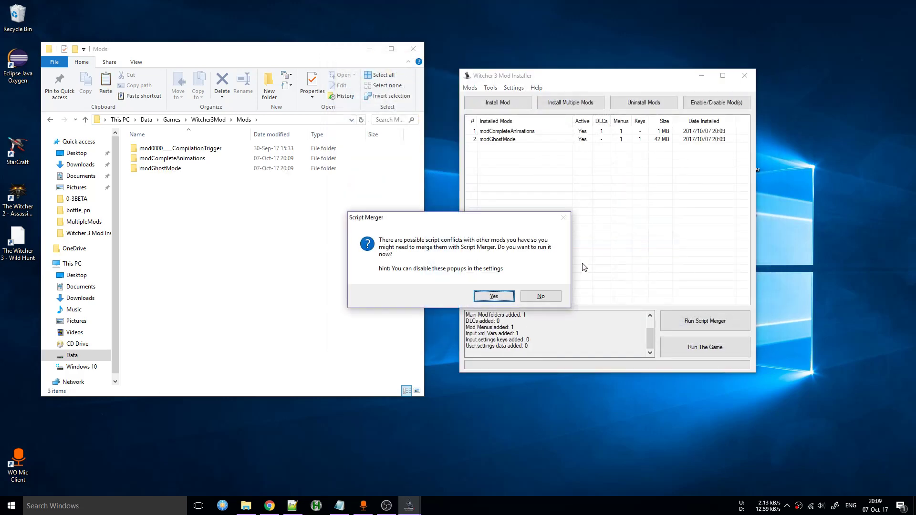
click(540, 300)
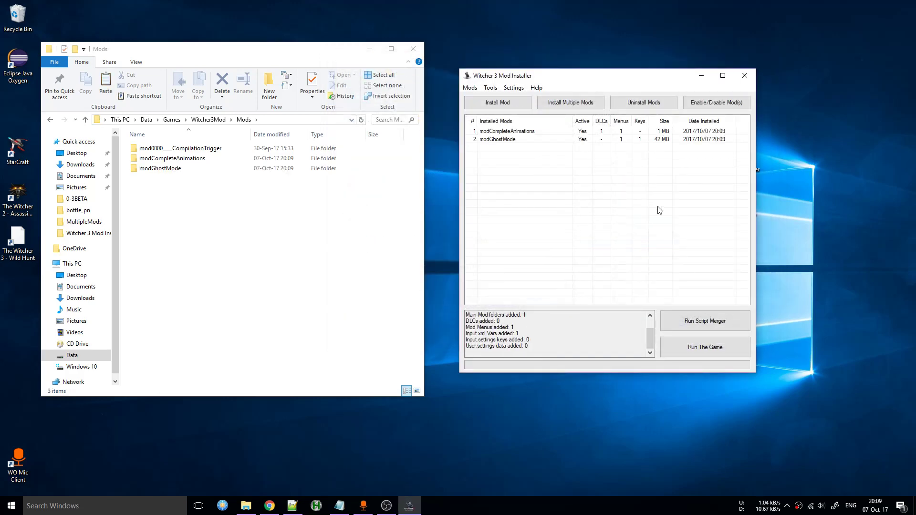
drag(567, 207, 461, 77)
drag(620, 222, 426, 64)
drag(645, 252, 472, 88)
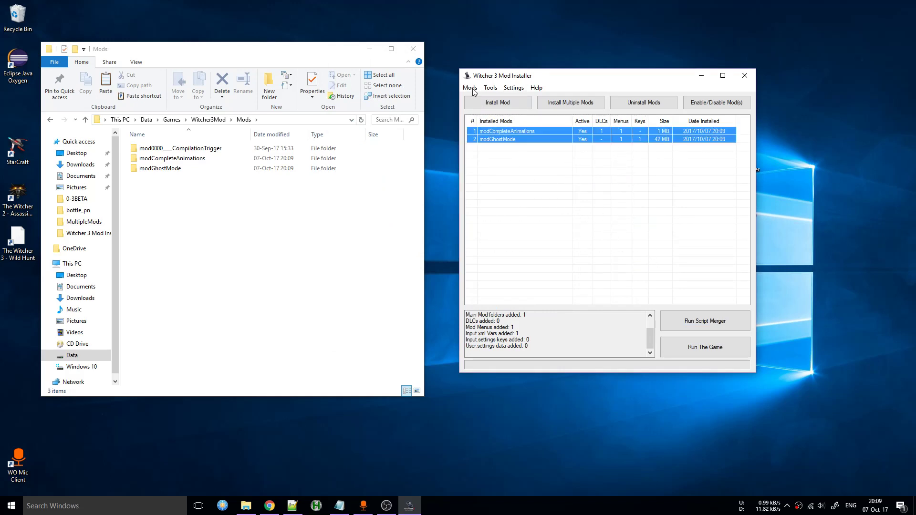
click(605, 232)
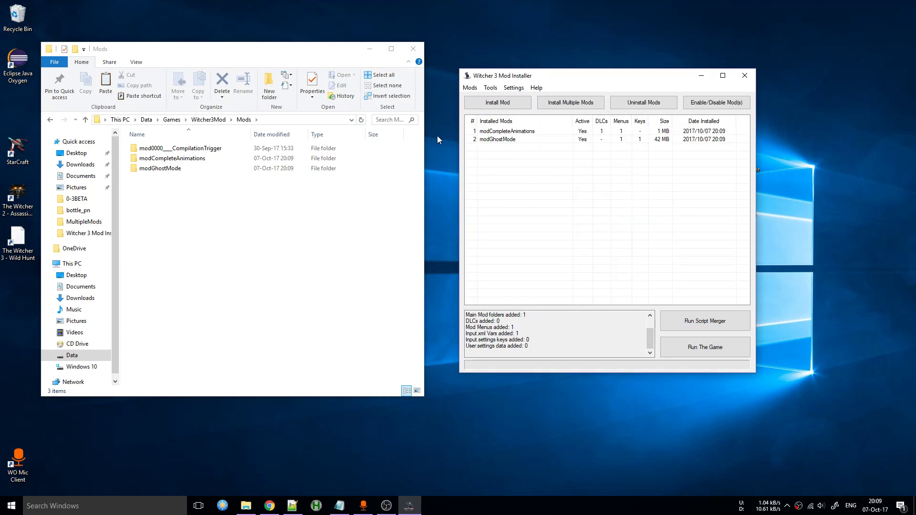
Step: Minimise the file window and run Script Merger to examine the script conflicts between the two installed mods, closing it when finished
click(520, 139)
click(510, 132)
click(541, 199)
click(315, 244)
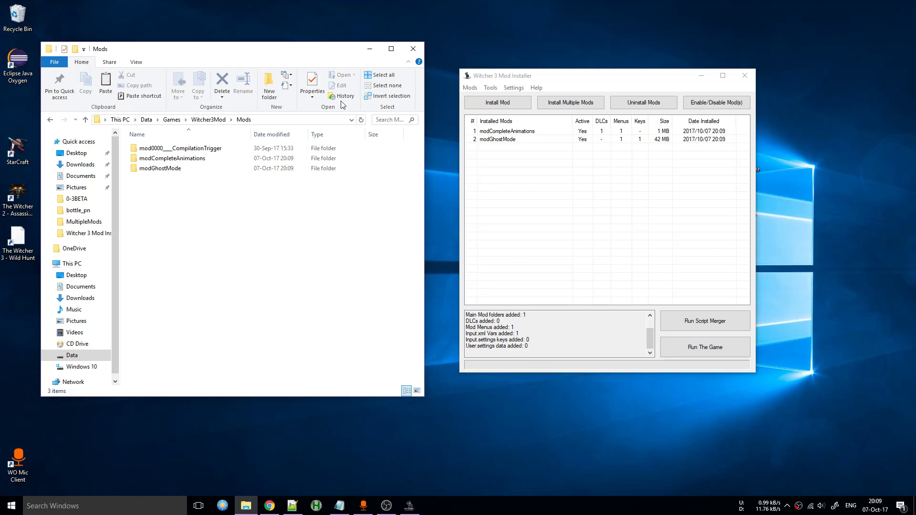
click(369, 47)
click(712, 319)
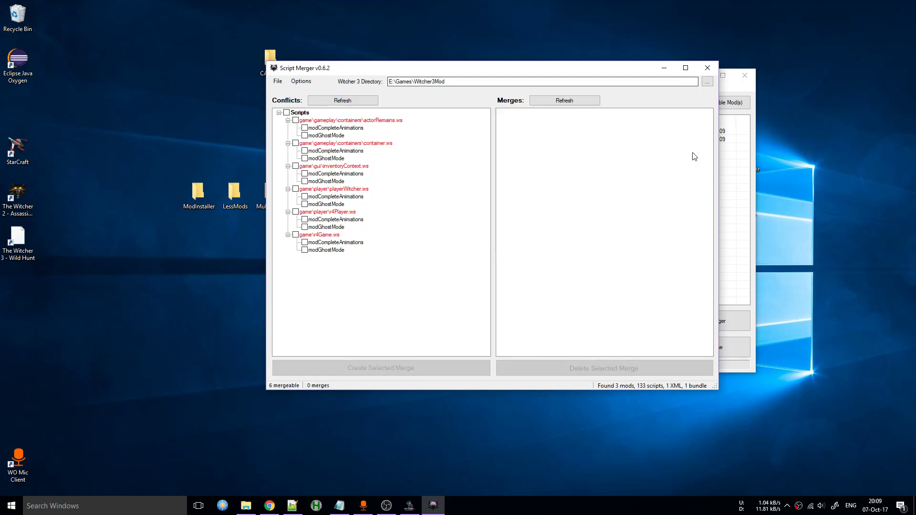
click(713, 73)
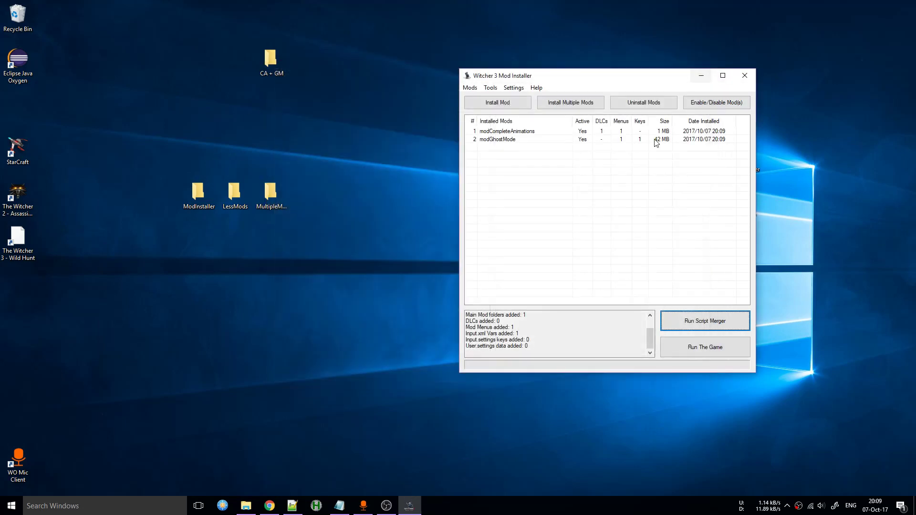
click(530, 334)
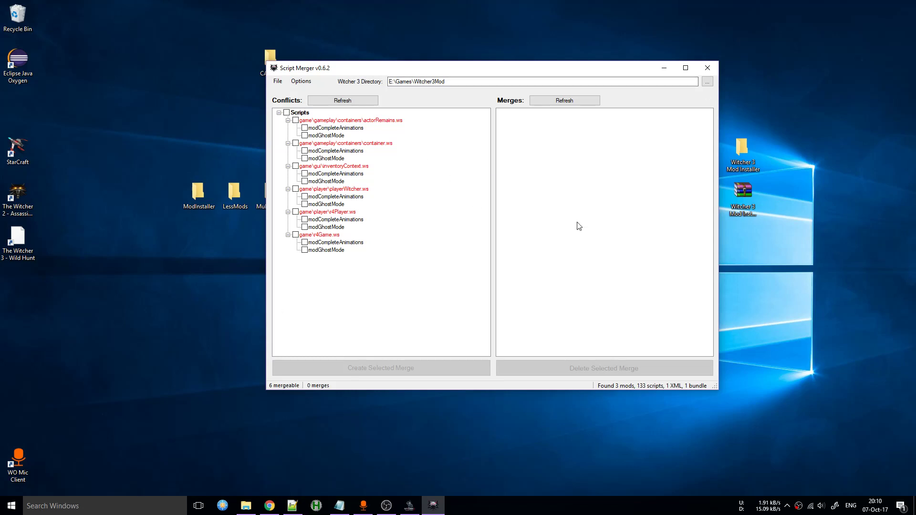
click(708, 68)
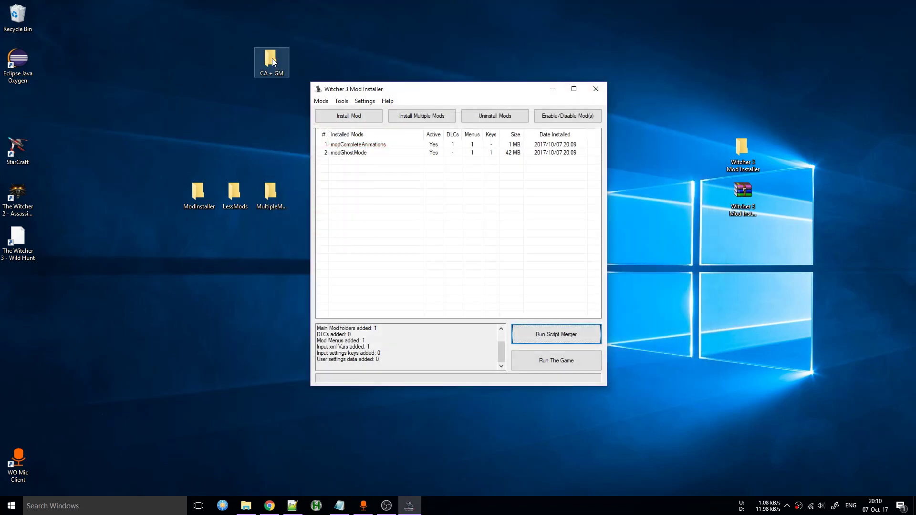
Step: Look through the mod0000_MergedFiles folder inside the desktop folder CA + GM, down to its content folder, and close the window
drag(183, 0, 368, 144)
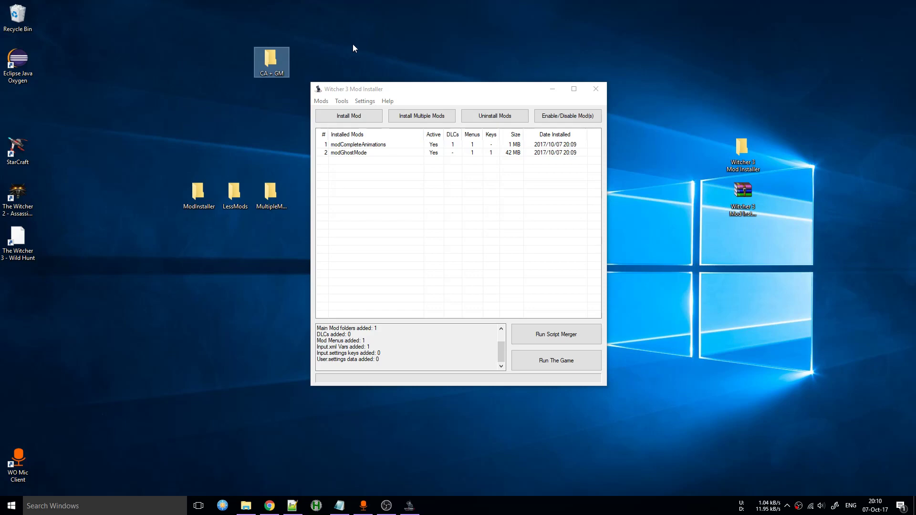
double_click(259, 59)
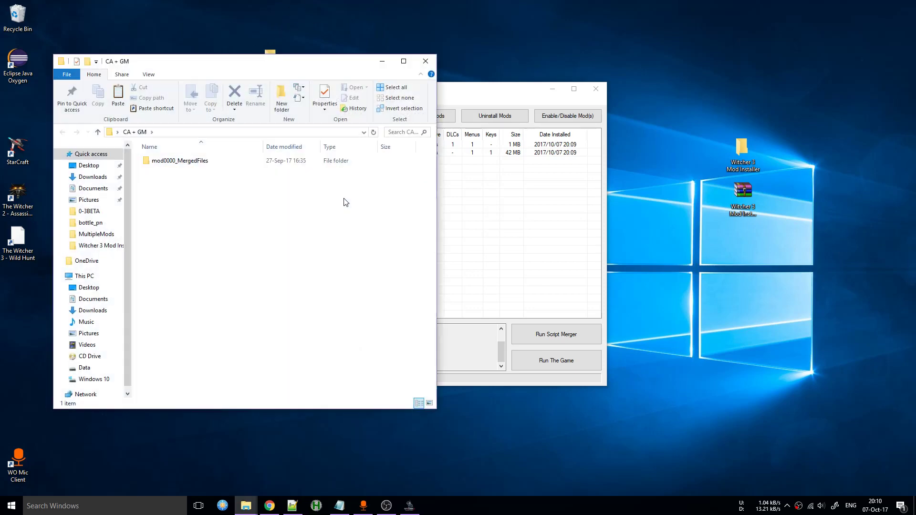
double_click(171, 161)
double_click(160, 164)
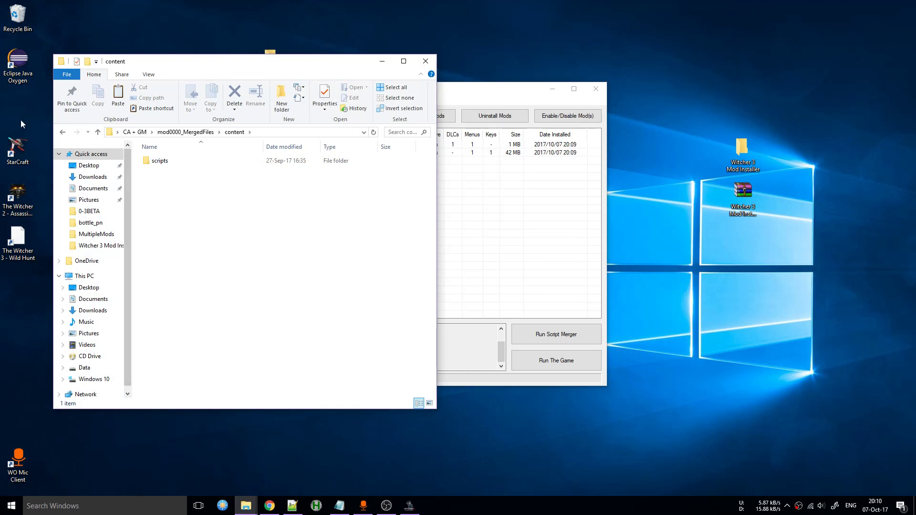
double_click(62, 132)
click(426, 61)
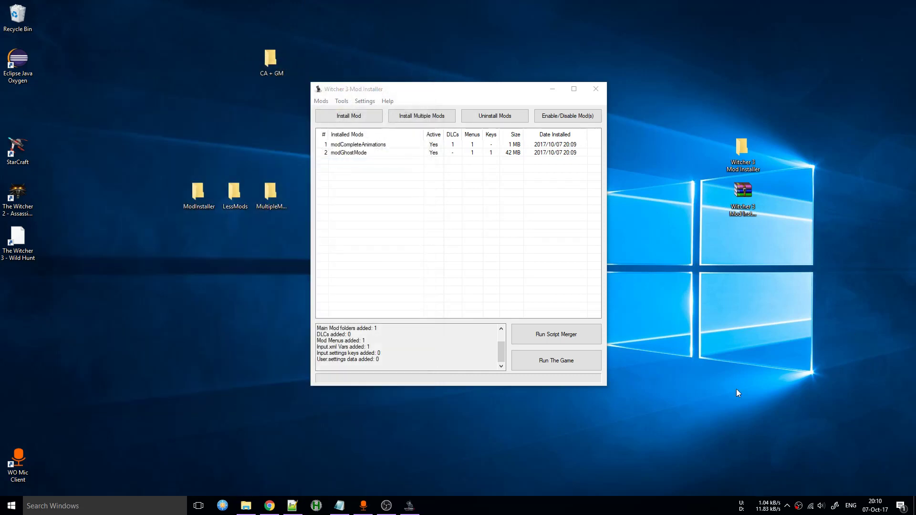
Step: Try to install merged scripts without selecting any of the installed mods
click(417, 200)
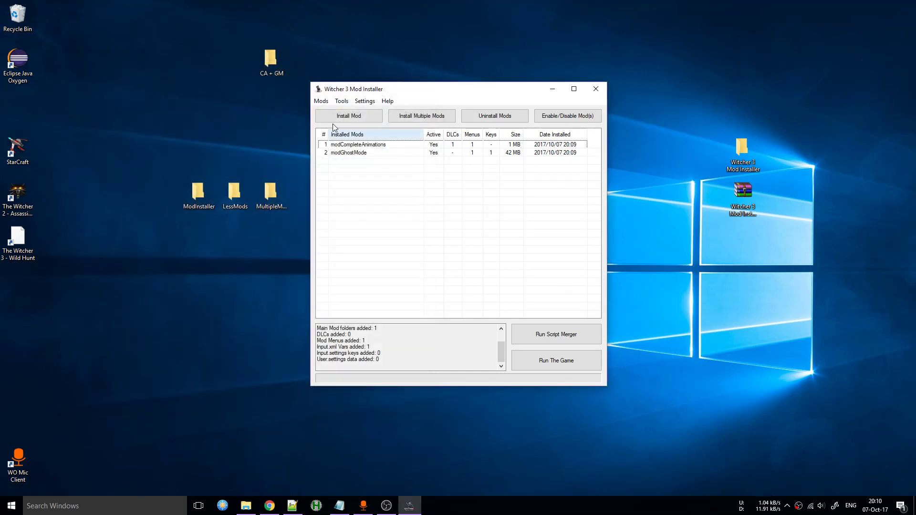
click(321, 100)
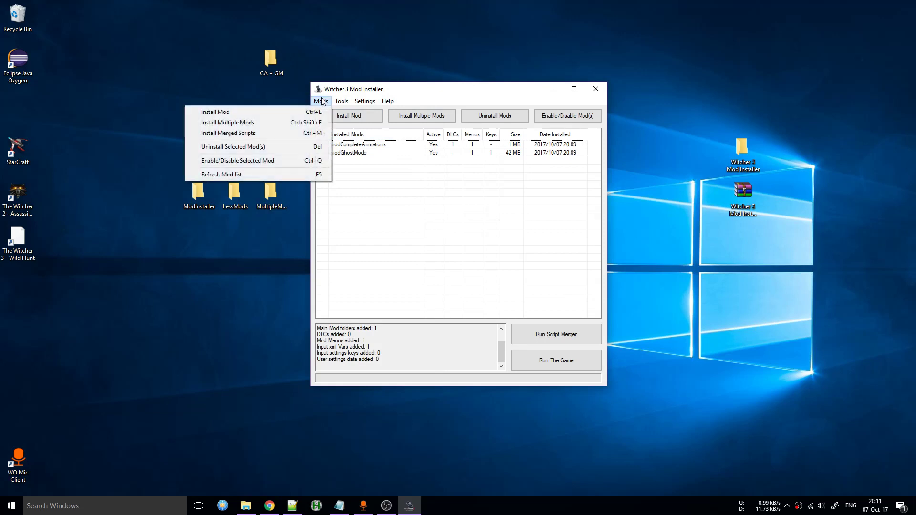
click(280, 134)
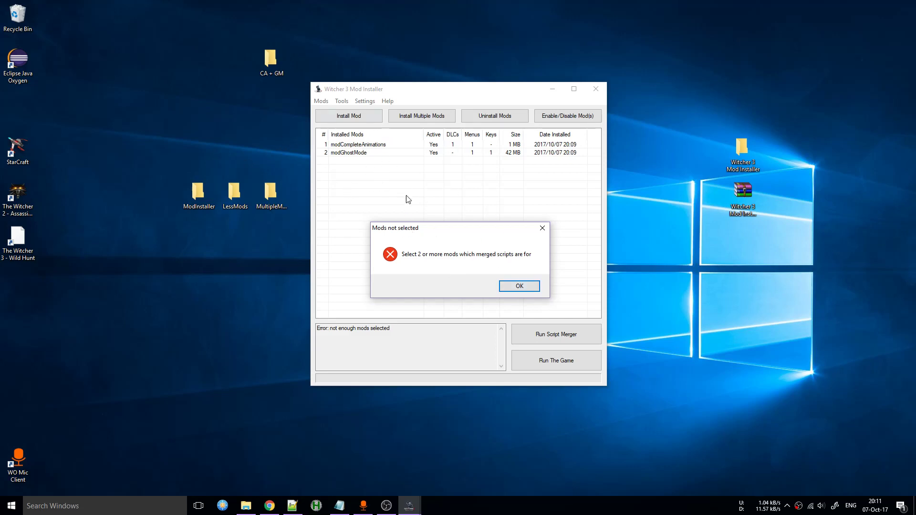
click(519, 285)
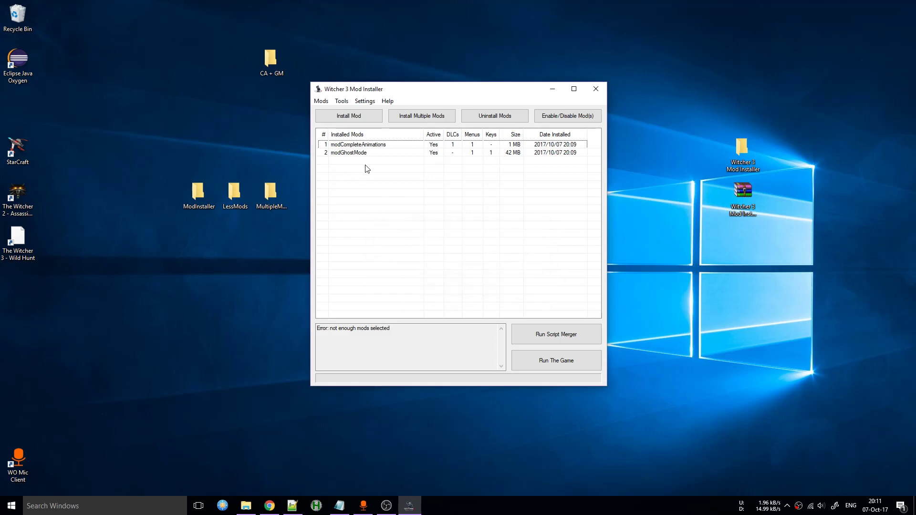
Step: Install the merged scripts from CA + GM\mod0000_MergedFiles for modCompleteAnimations and modGhostMode, and recheck their conflicts in Script Merger
click(356, 152)
ctrl+click(363, 144)
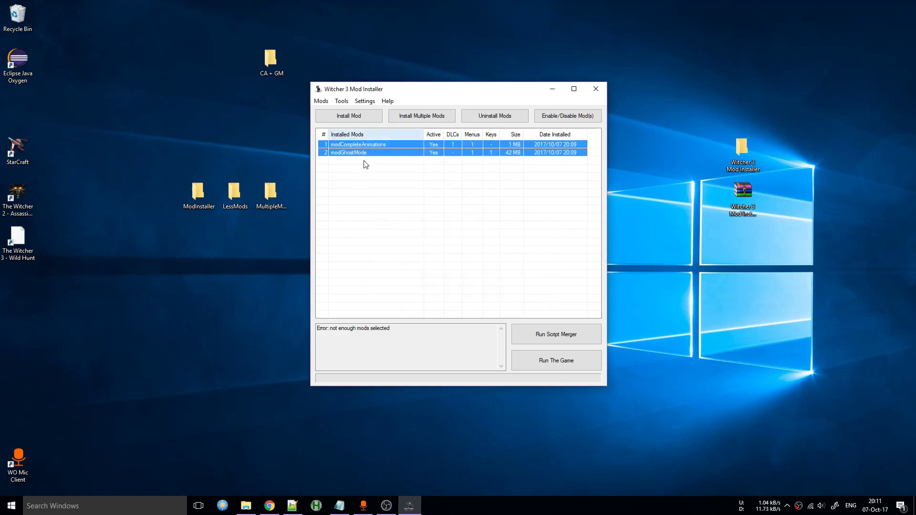
click(322, 102)
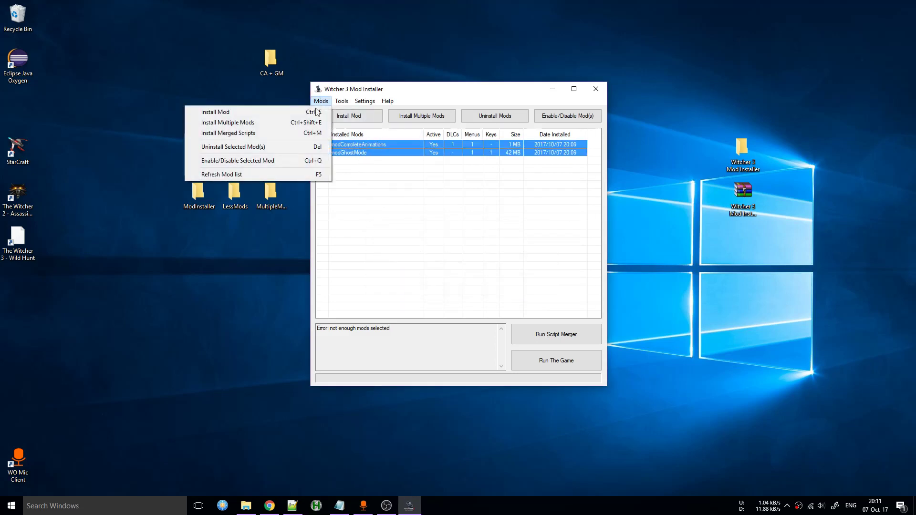
click(258, 134)
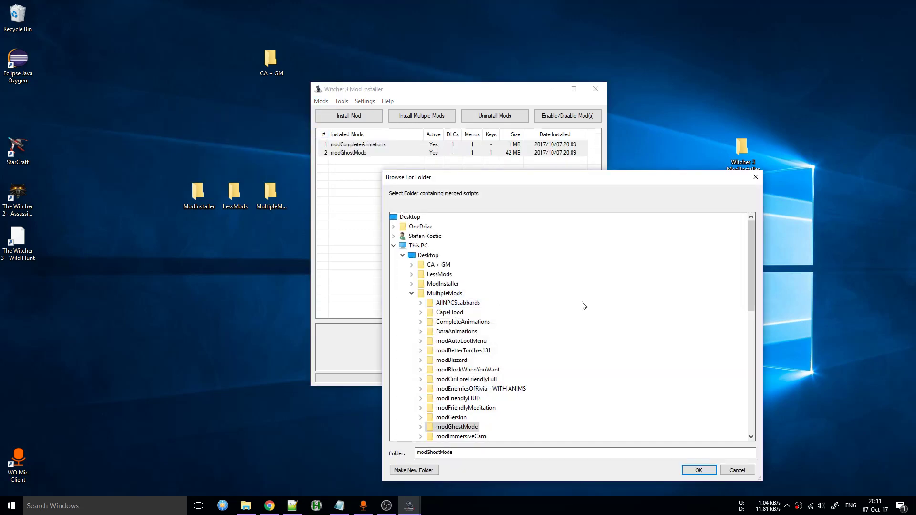
click(411, 264)
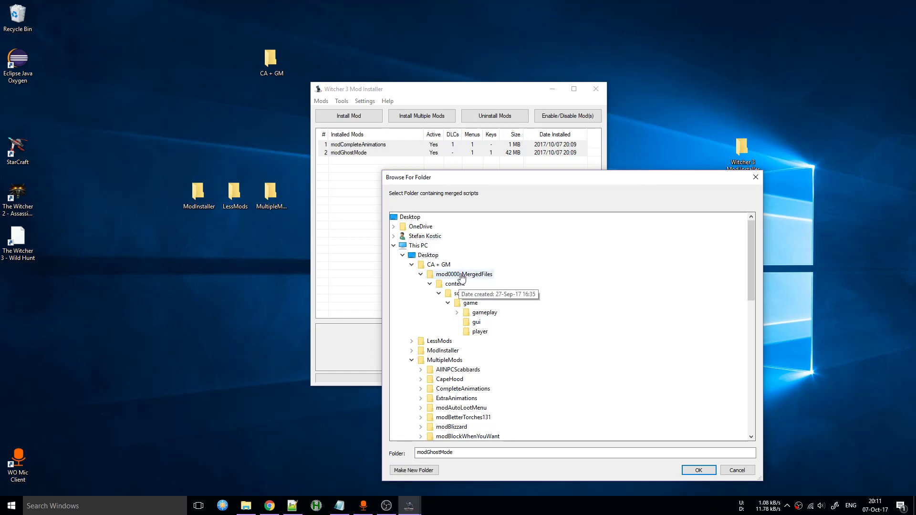
click(466, 278)
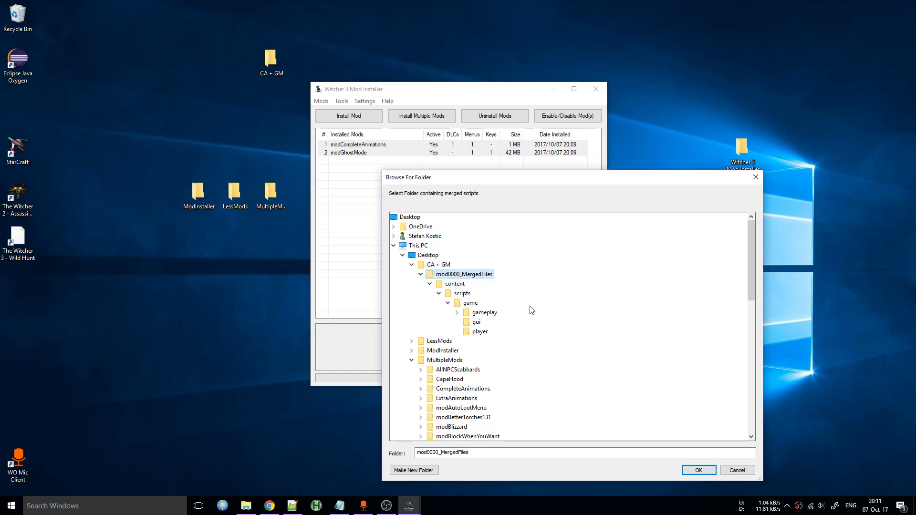
click(698, 470)
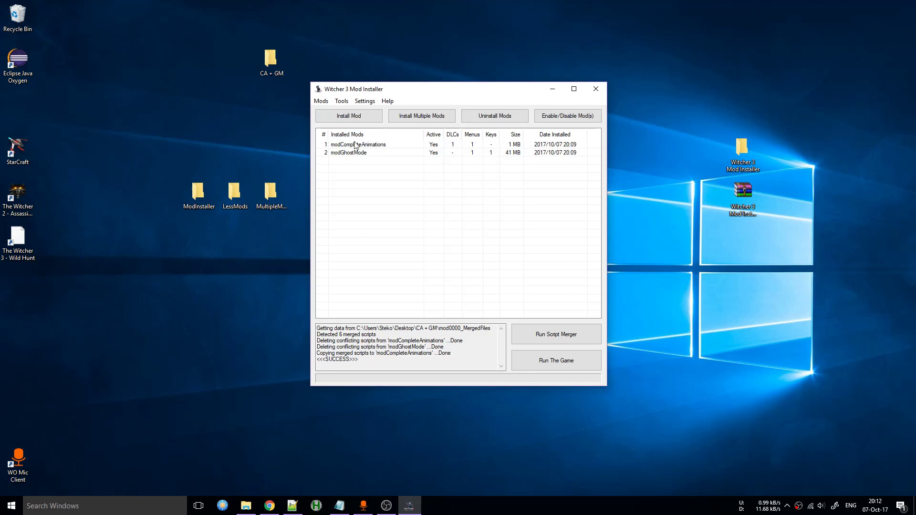
click(541, 343)
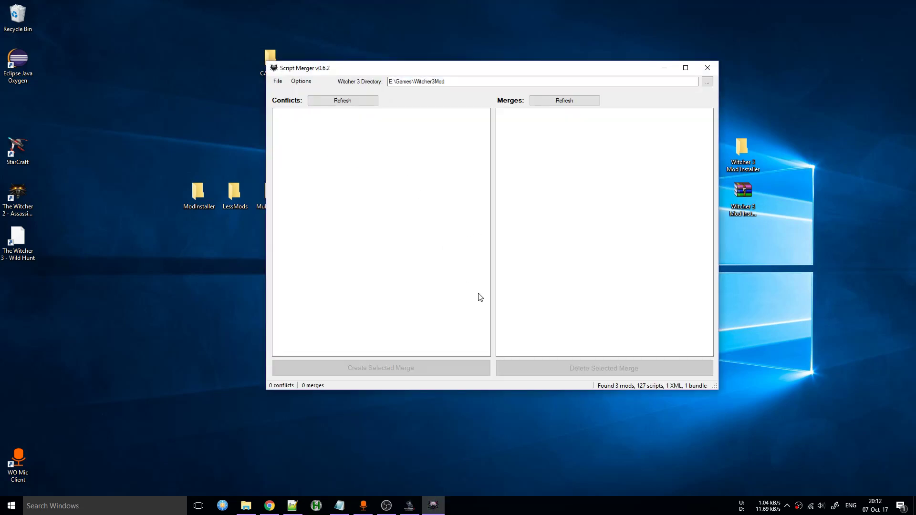
click(716, 75)
Step: Uninstall modCompleteAnimations and modGhostMode together, and decline running Script Merger
drag(409, 236, 348, 146)
key(Delete)
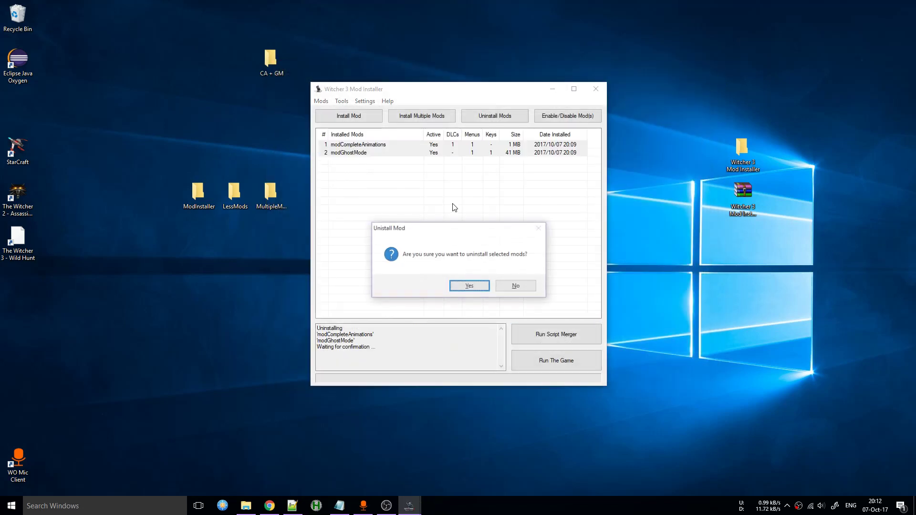
key(Return)
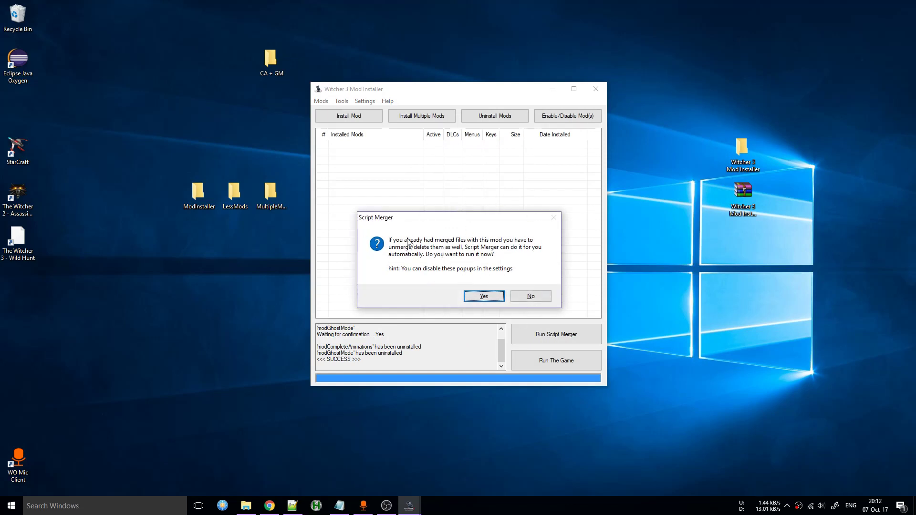
click(531, 296)
Step: Review the game and Script Merger paths in the settings, set the script merger alert after install\uninstall to No, and save
click(364, 101)
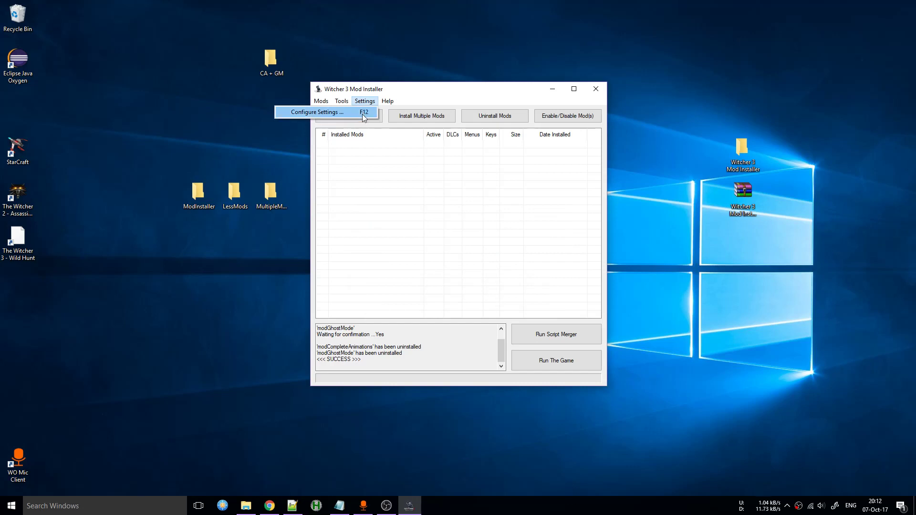
click(362, 114)
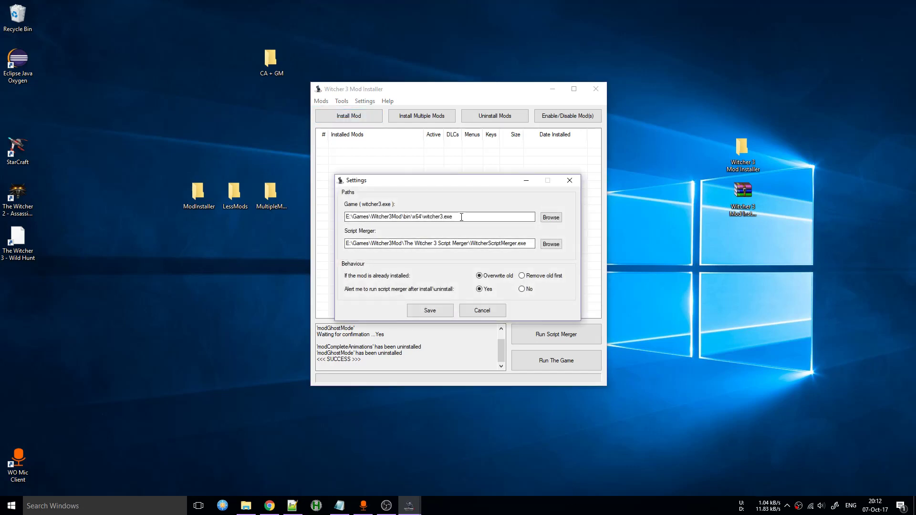
drag(455, 217, 345, 217)
drag(527, 243, 337, 240)
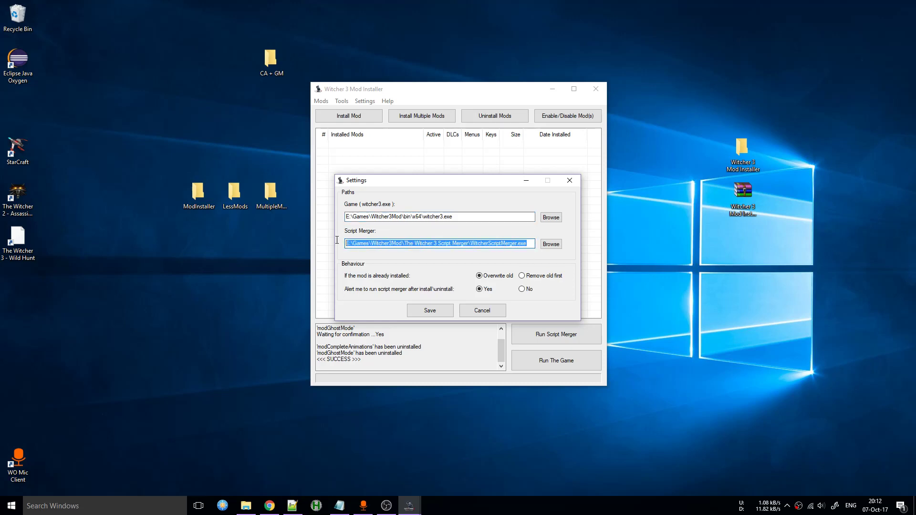
click(377, 244)
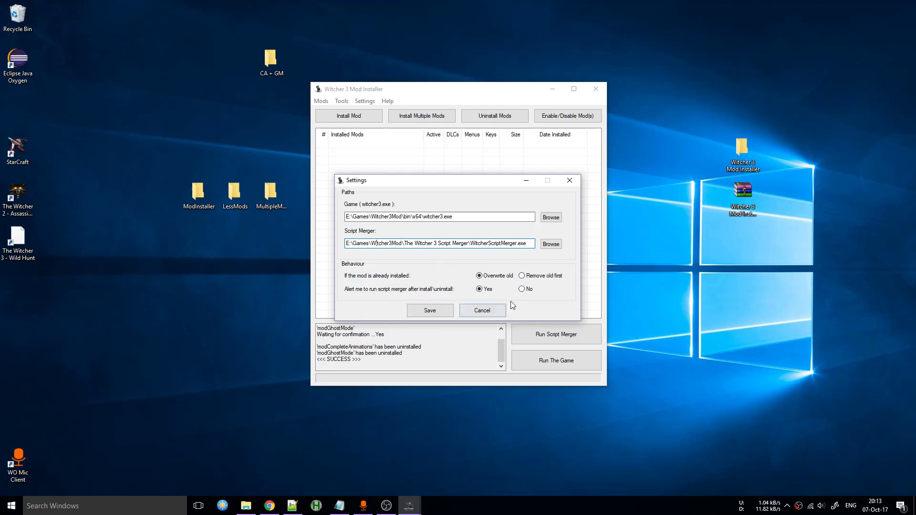
click(522, 289)
click(440, 315)
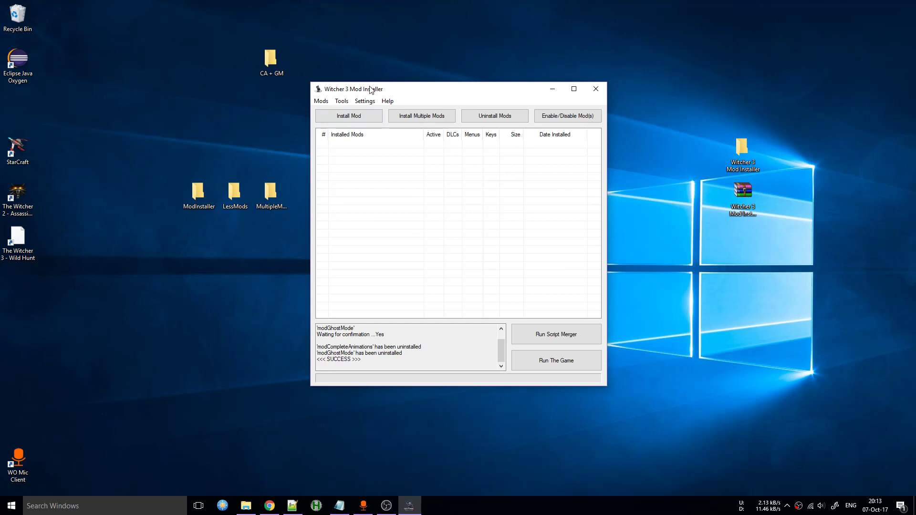
Step: Review the installer's mod, tool, settings and help commands with their shortcuts, opening and cancelling the Install Mod file chooser
drag(367, 90, 362, 86)
click(318, 96)
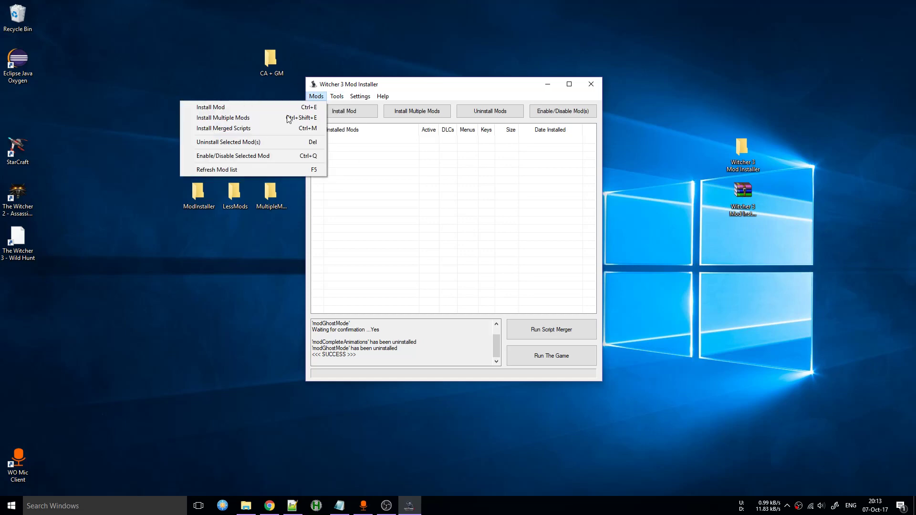
click(380, 209)
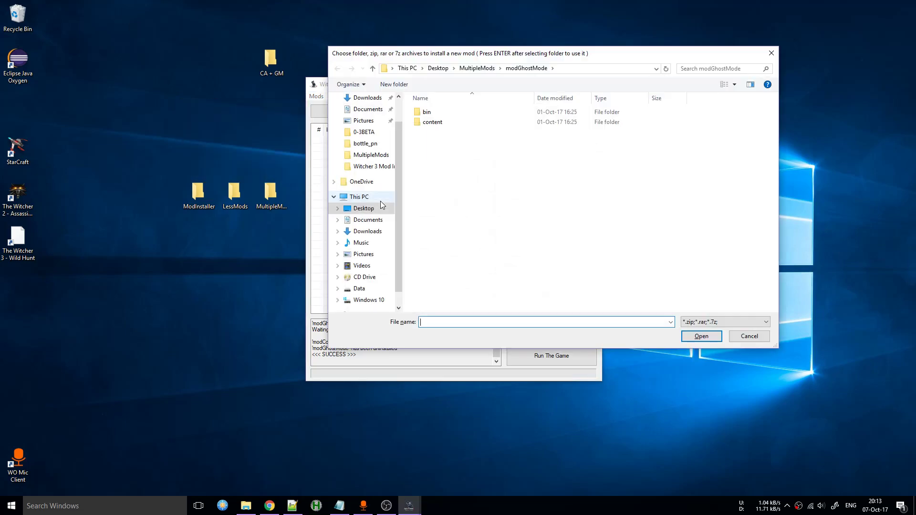
click(771, 53)
click(320, 96)
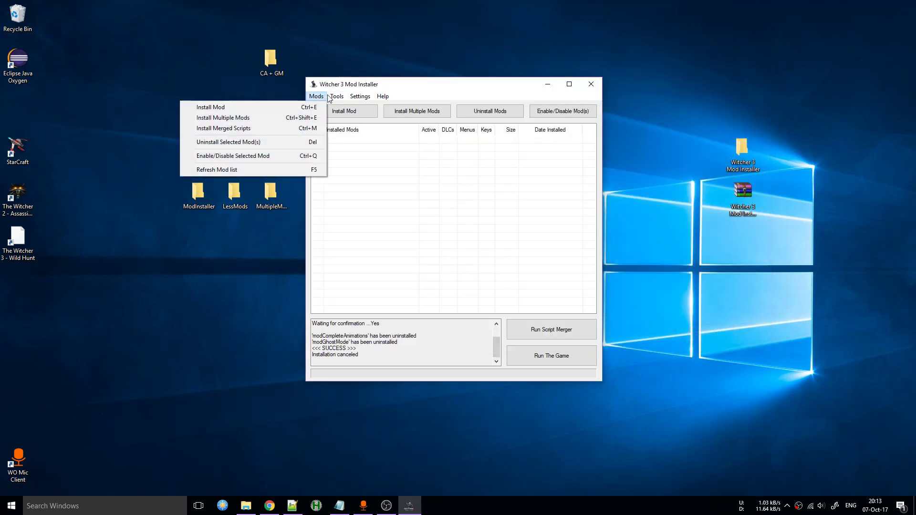
mouse_move(338, 97)
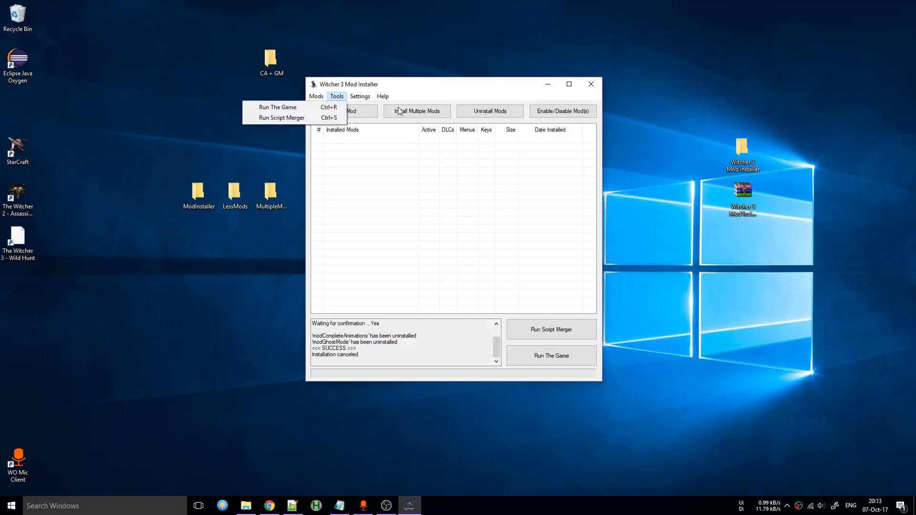
mouse_move(365, 100)
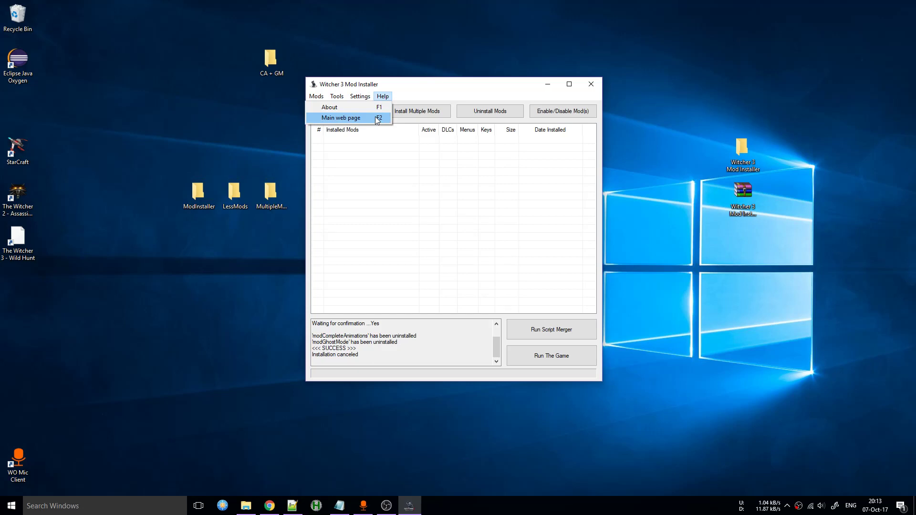
click(443, 218)
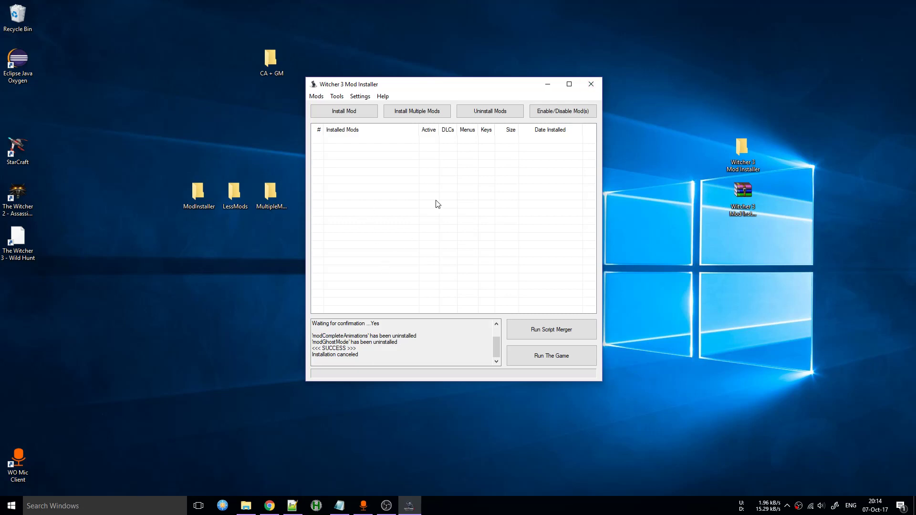
Step: Install all the mods contained in the desktop's MultipleMods folder at once with Install Multiple Mods
drag(472, 219, 508, 197)
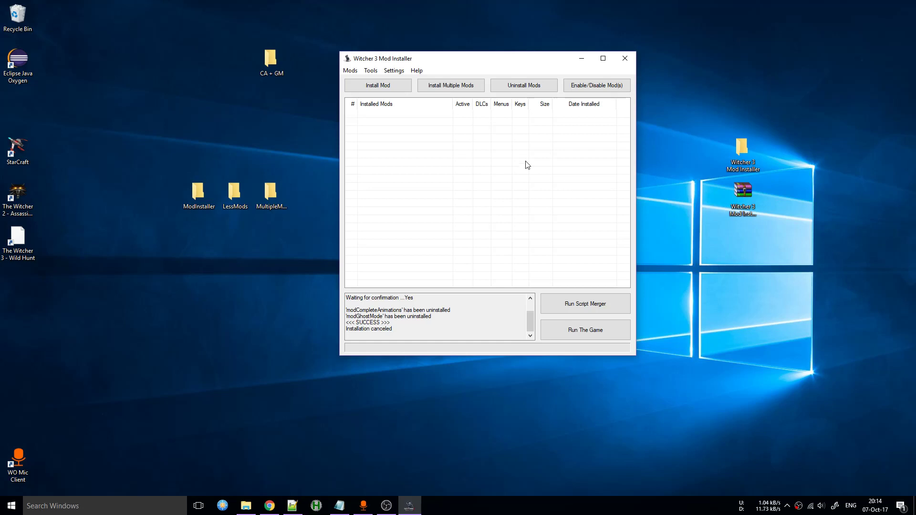
click(455, 85)
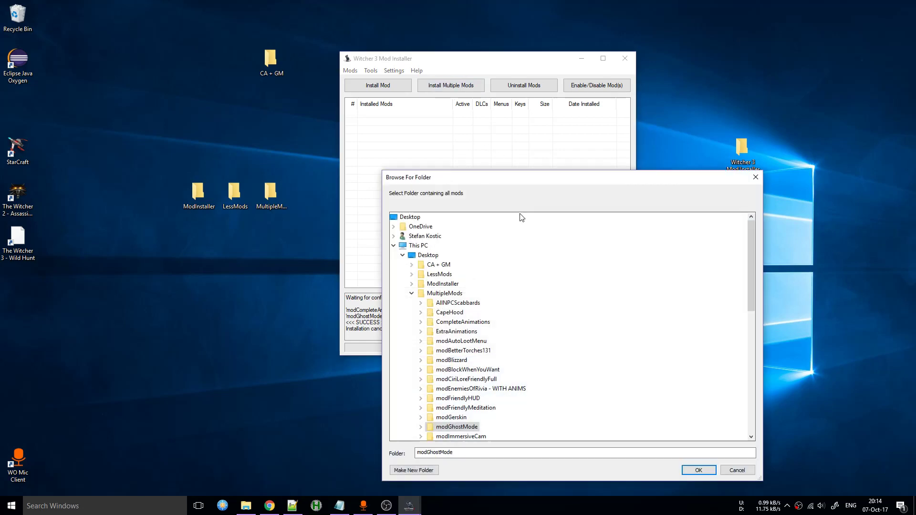
click(455, 293)
scroll(593, 299, down, 7)
scroll(568, 356, up, 4)
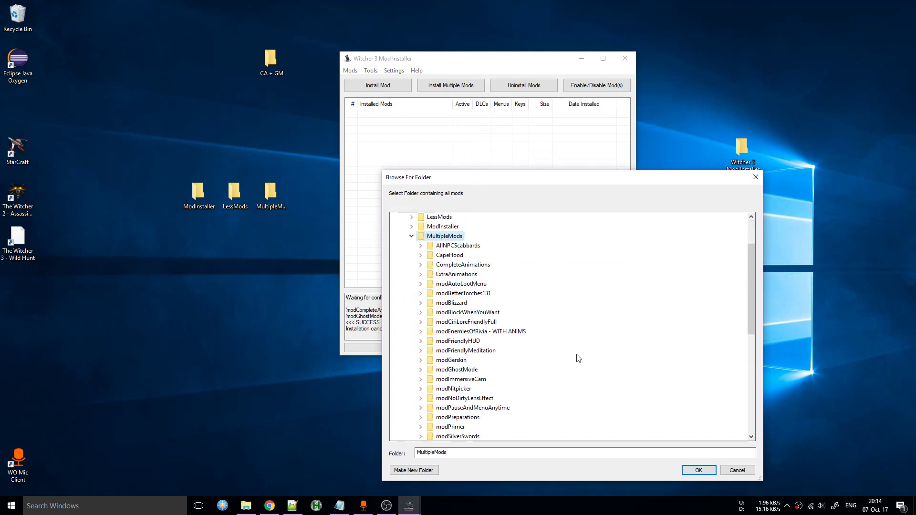
scroll(579, 359, up, 1)
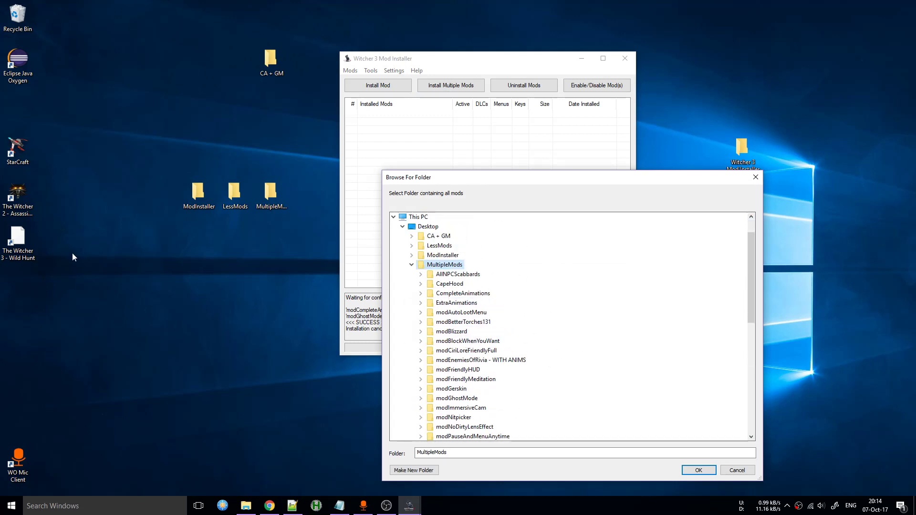
scroll(606, 293, down, 2)
scroll(606, 293, up, 1)
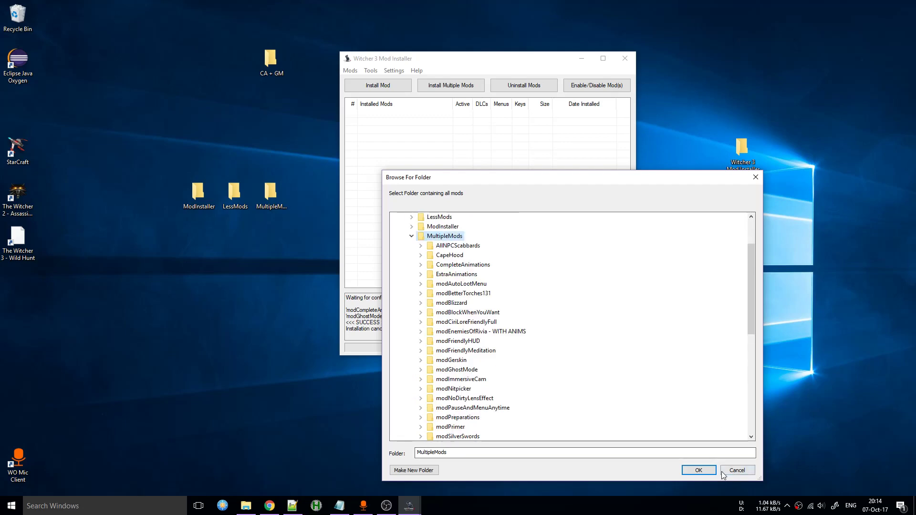
click(702, 471)
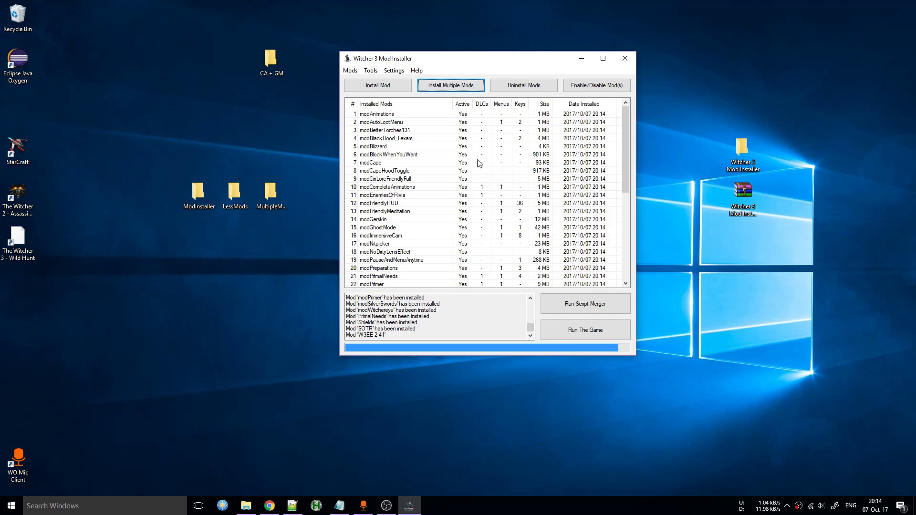
Step: Review the full installed mods list, including each mod's DLCs, menus, keys and size, along with the installation log
scroll(505, 212, down, 7)
scroll(500, 220, down, 1)
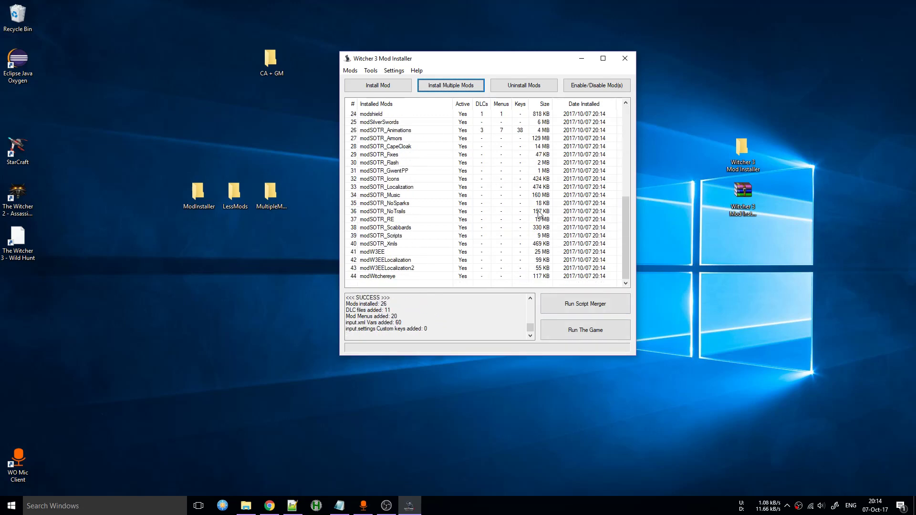
scroll(487, 262, up, 8)
scroll(488, 262, down, 8)
scroll(467, 265, up, 8)
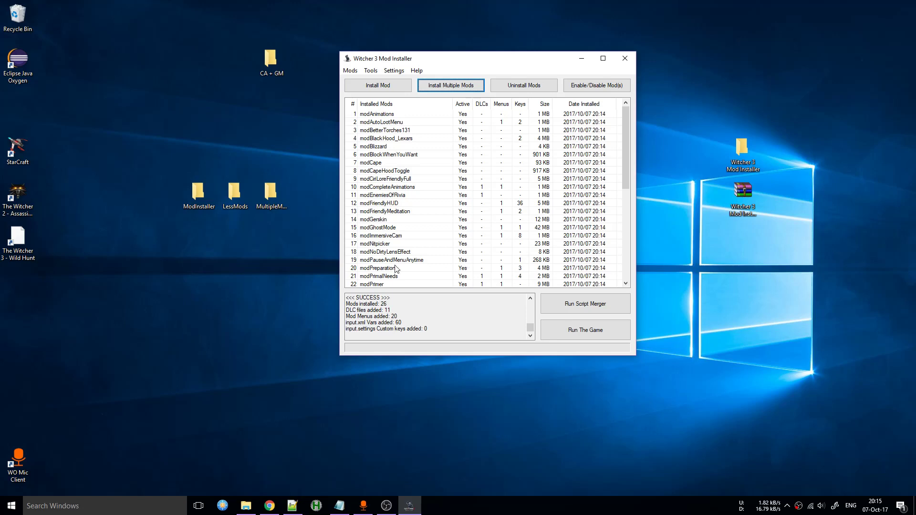
scroll(549, 172, down, 8)
scroll(521, 241, up, 8)
scroll(377, 262, down, 5)
scroll(385, 136, up, 5)
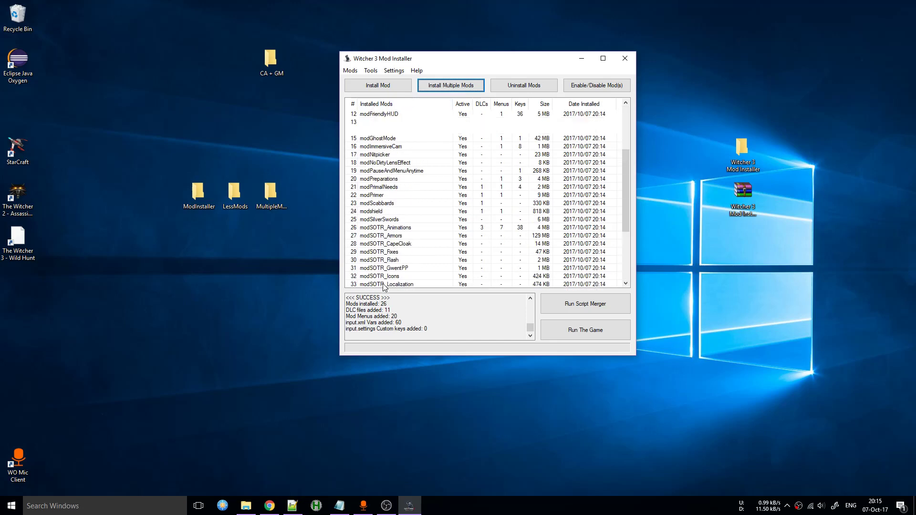
scroll(396, 207, down, 8)
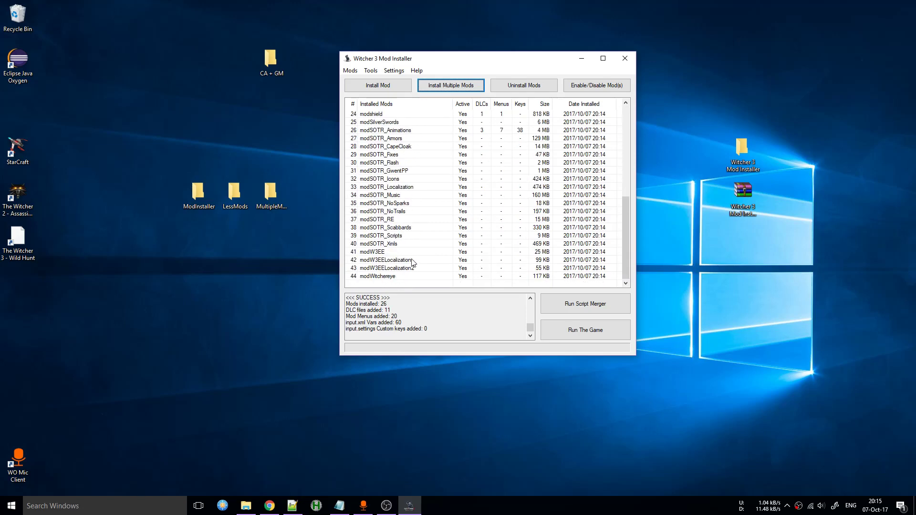
scroll(420, 243, up, 8)
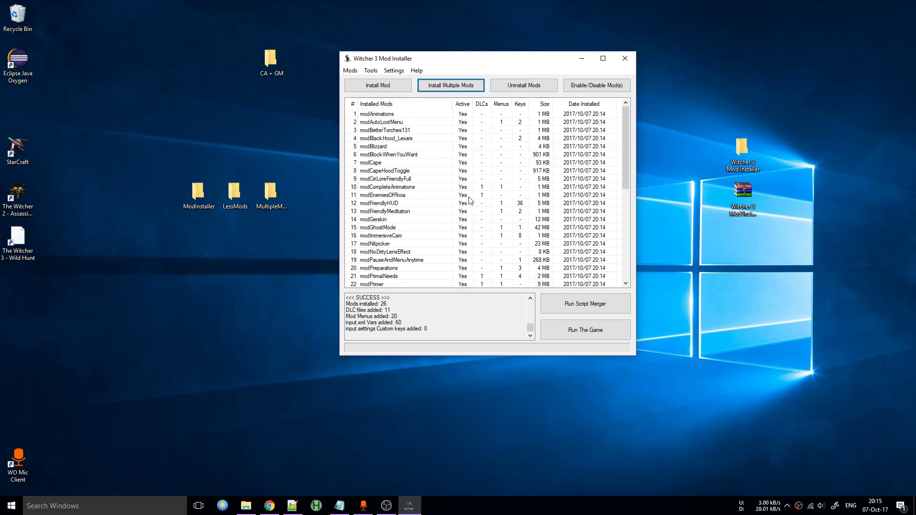
drag(460, 60, 509, 55)
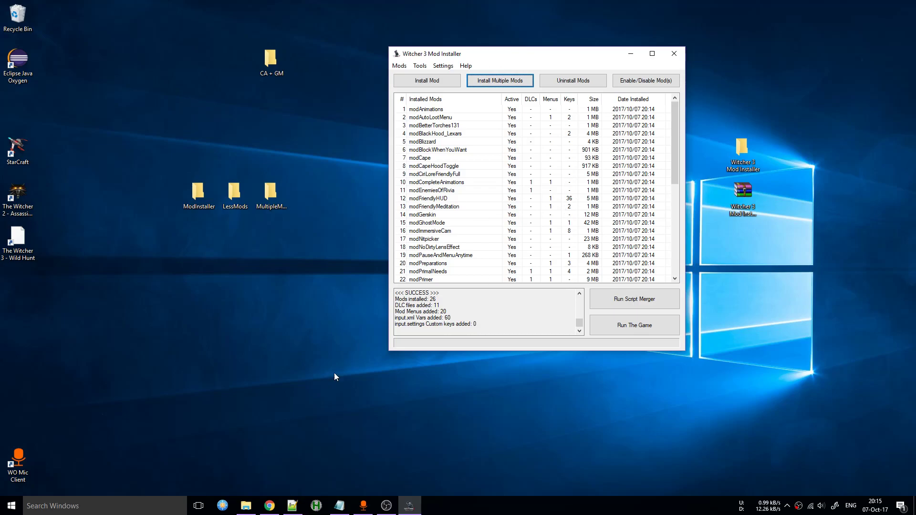
Step: Switch to Notepad++ and examine the Hidden group in modFriendlyHUD's input.xml from the MultipleMods folder
click(292, 506)
click(498, 296)
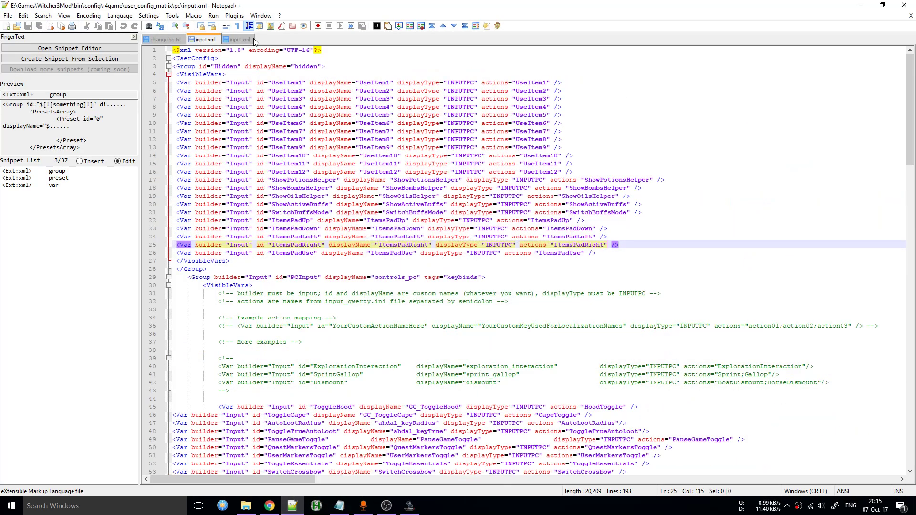
scroll(223, 87, up, 1)
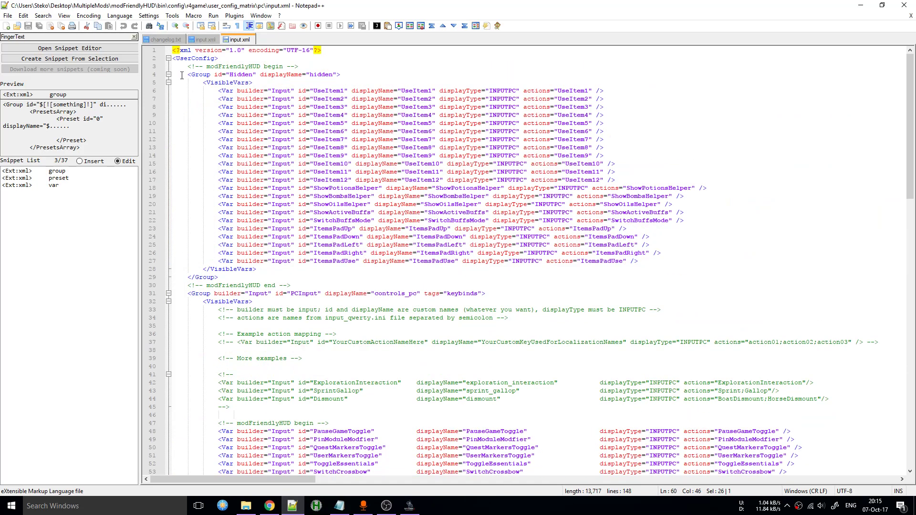
drag(182, 75, 293, 277)
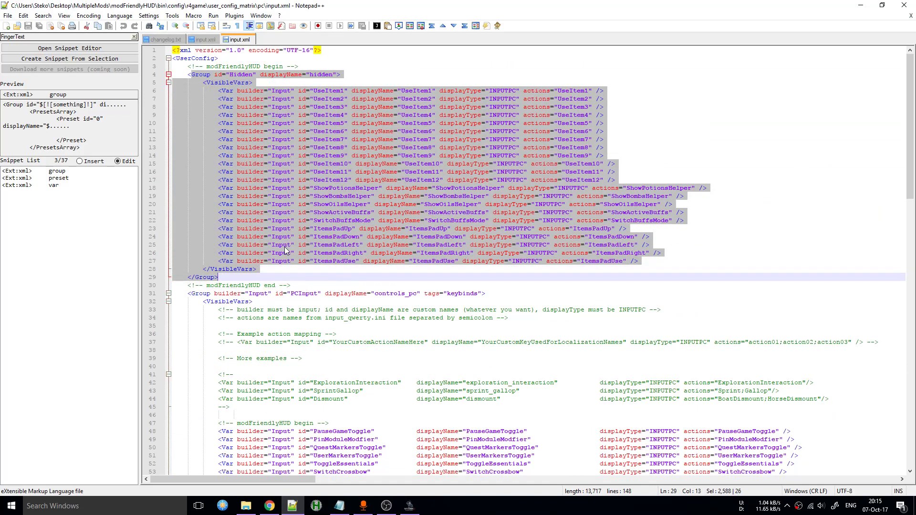
click(191, 75)
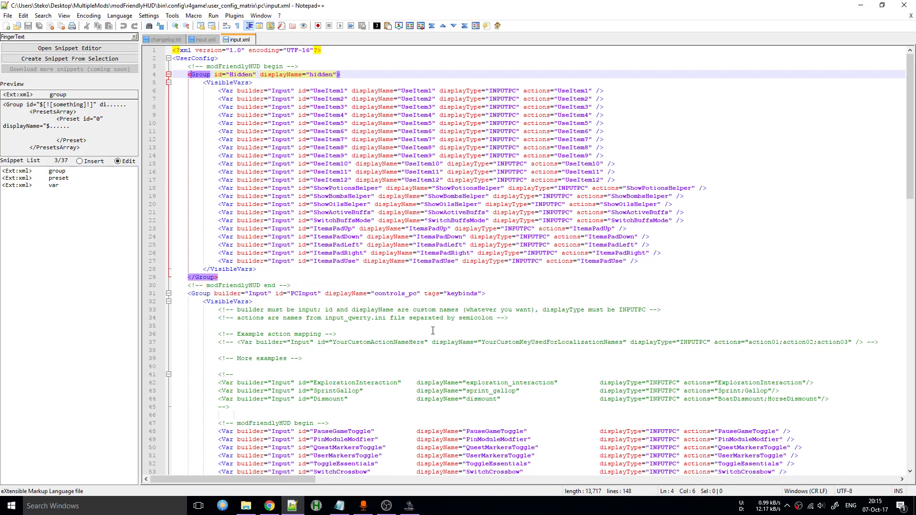
scroll(433, 331, down, 9)
scroll(418, 436, up, 9)
drag(222, 277, 173, 74)
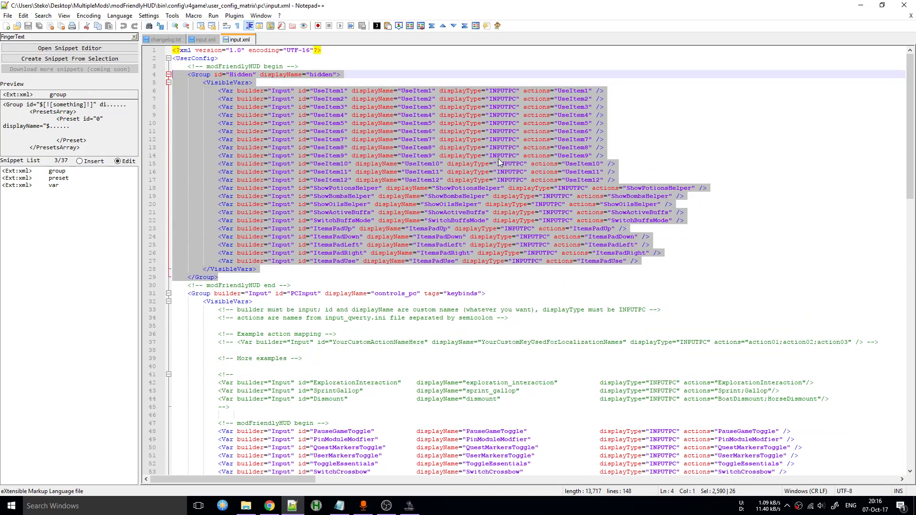
click(486, 180)
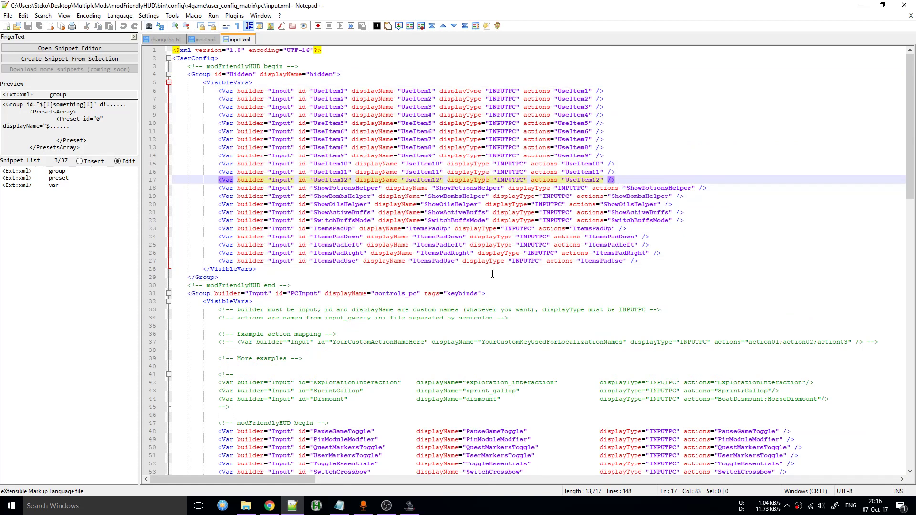
drag(218, 90, 551, 204)
click(70, 58)
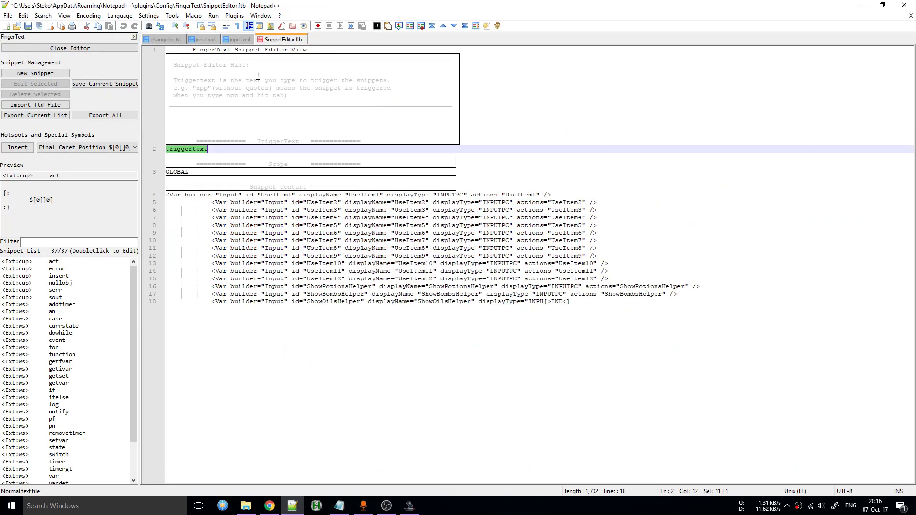
middle_click(281, 43)
click(497, 288)
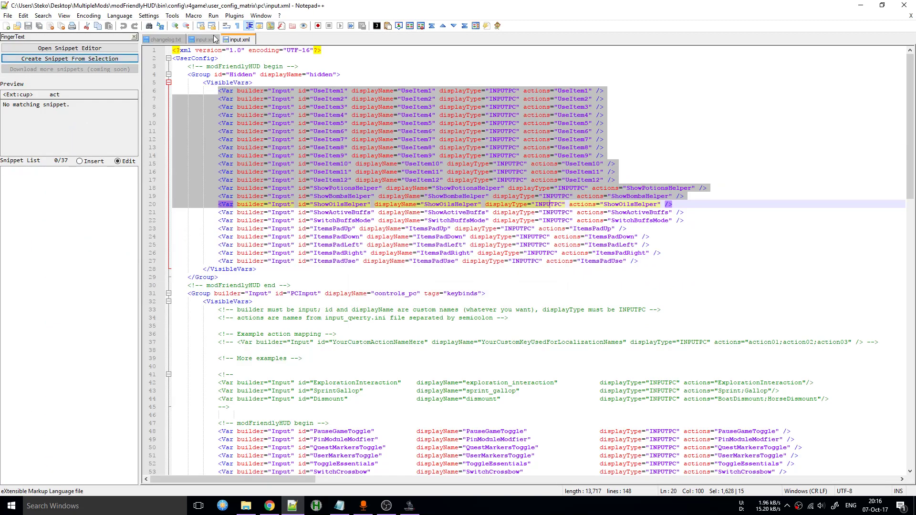
Step: Examine the Hidden group's Var lines and the modFriendlyHUD keybind entries further down in the mod's input.xml
click(345, 123)
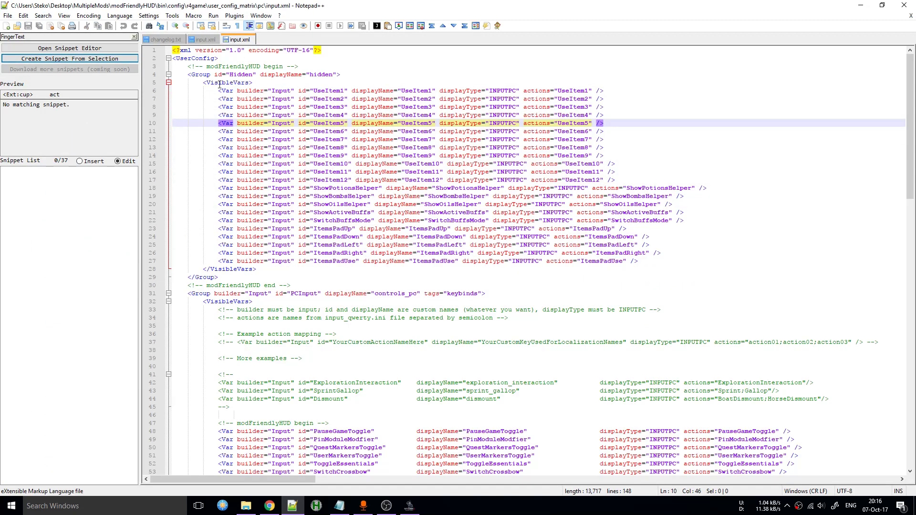
drag(219, 90, 662, 260)
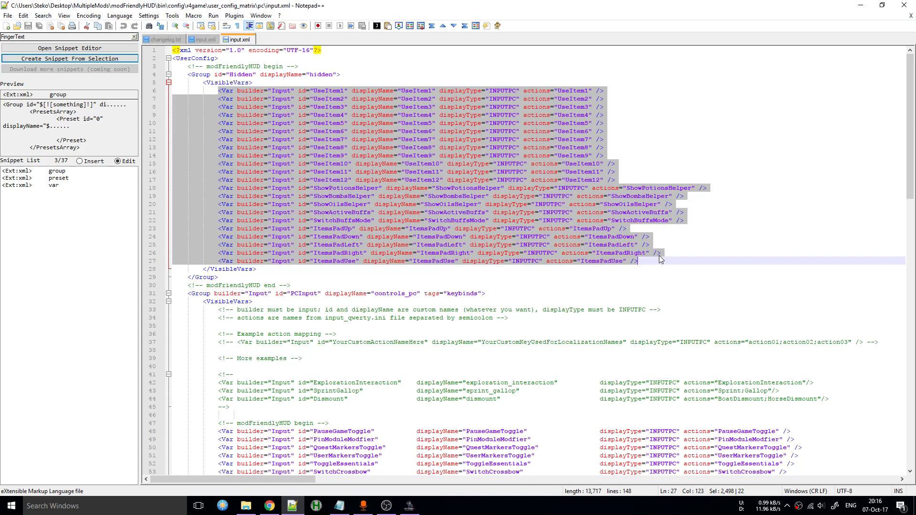
click(381, 163)
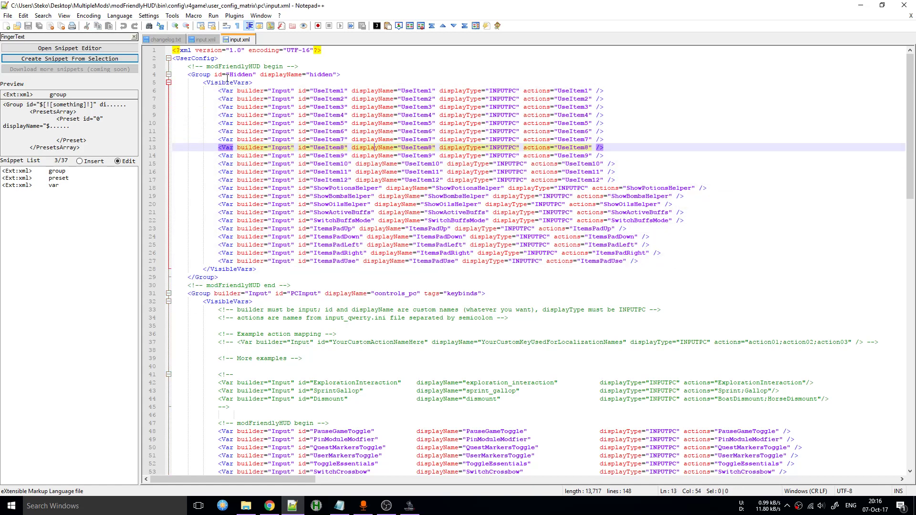
click(299, 123)
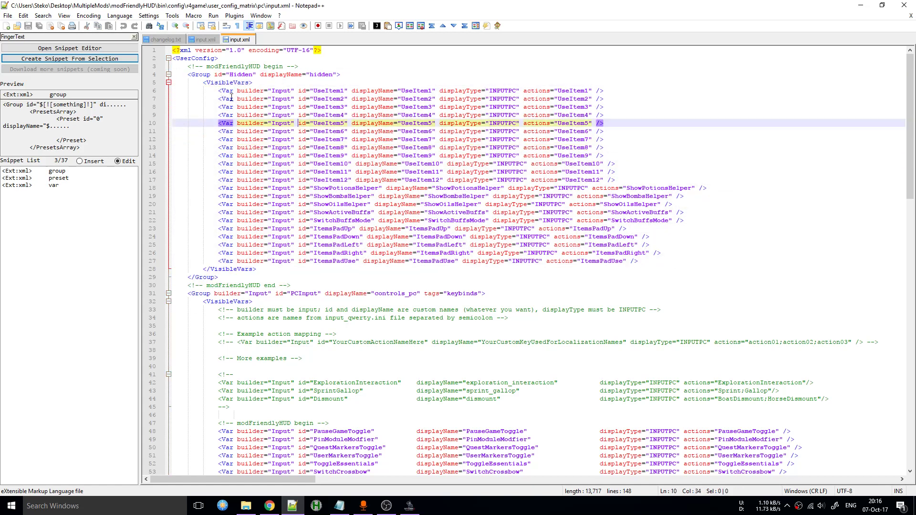
scroll(232, 98, down, 11)
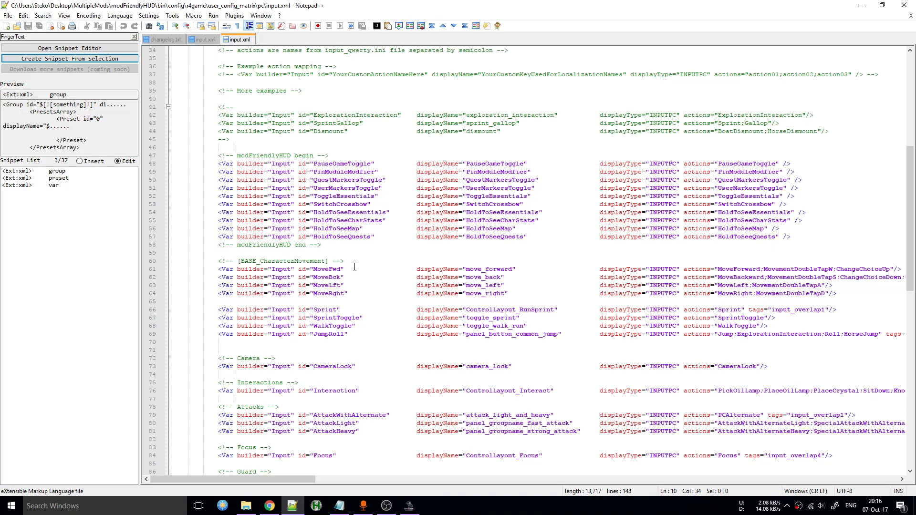
scroll(354, 267, up, 11)
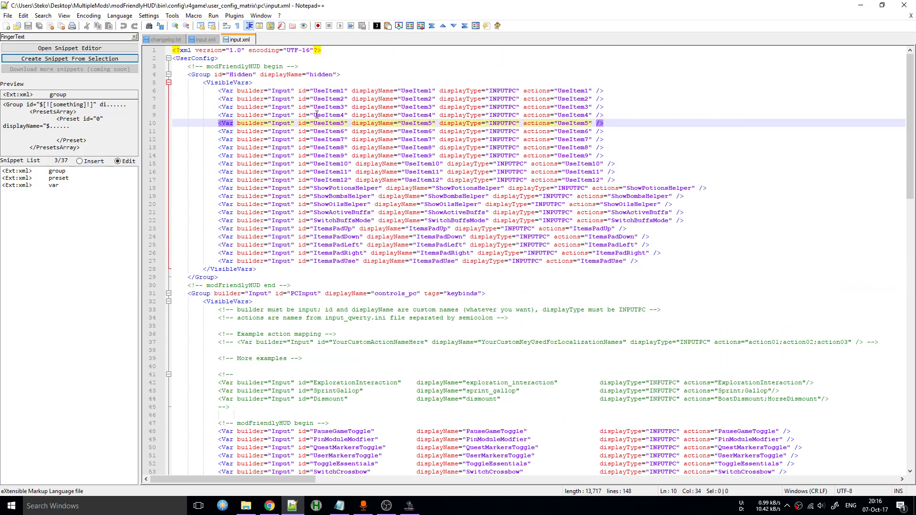
Step: Examine the game's own input.xml in Witcher3Mod, checking its Hidden group and the mod keybind entries under PCInput
mouse_move(203, 44)
click(204, 40)
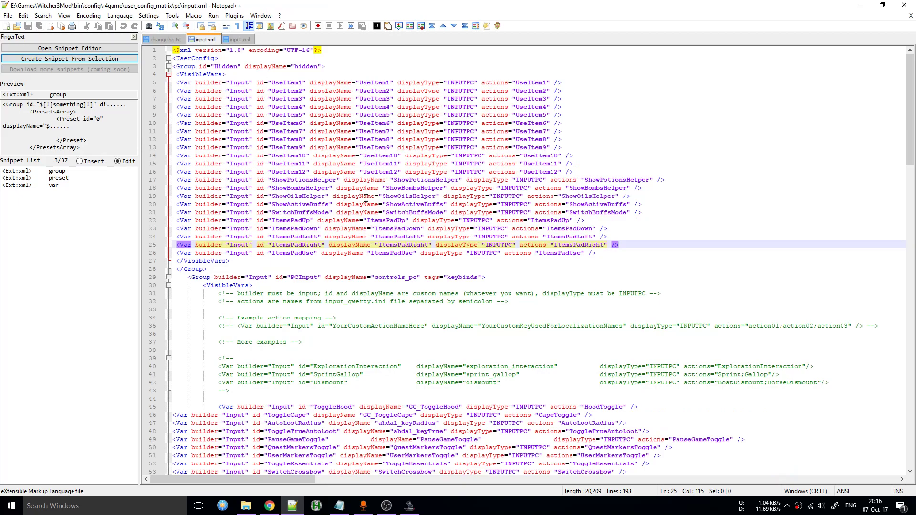
scroll(366, 198, down, 20)
scroll(392, 307, up, 7)
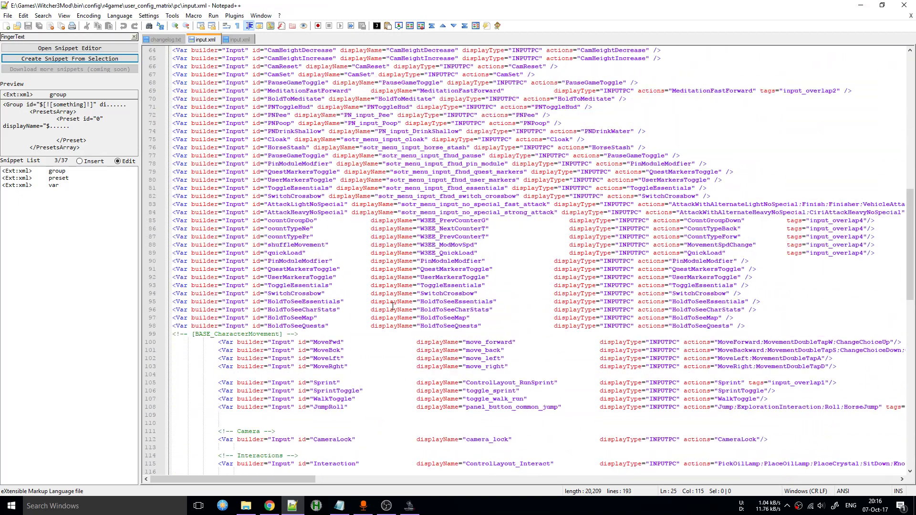
scroll(392, 307, up, 20)
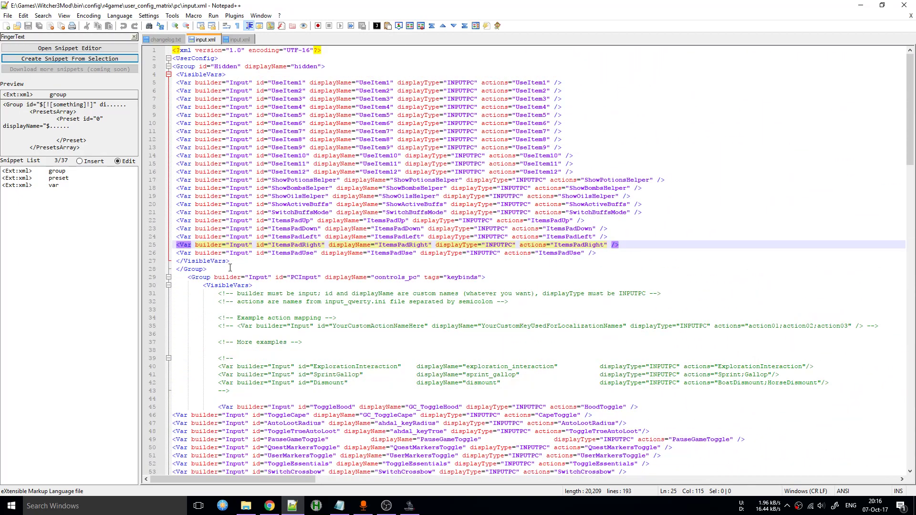
drag(230, 268, 160, 68)
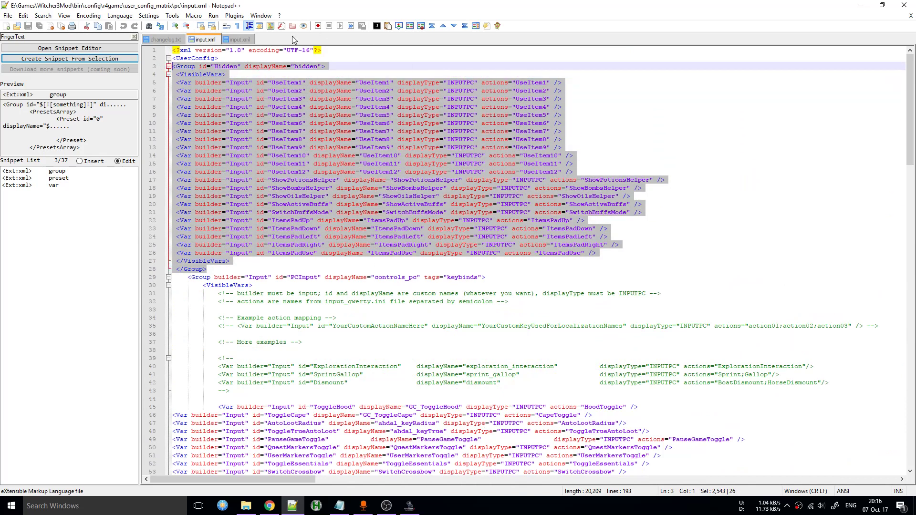
click(306, 245)
drag(210, 269, 114, 70)
scroll(310, 175, down, 16)
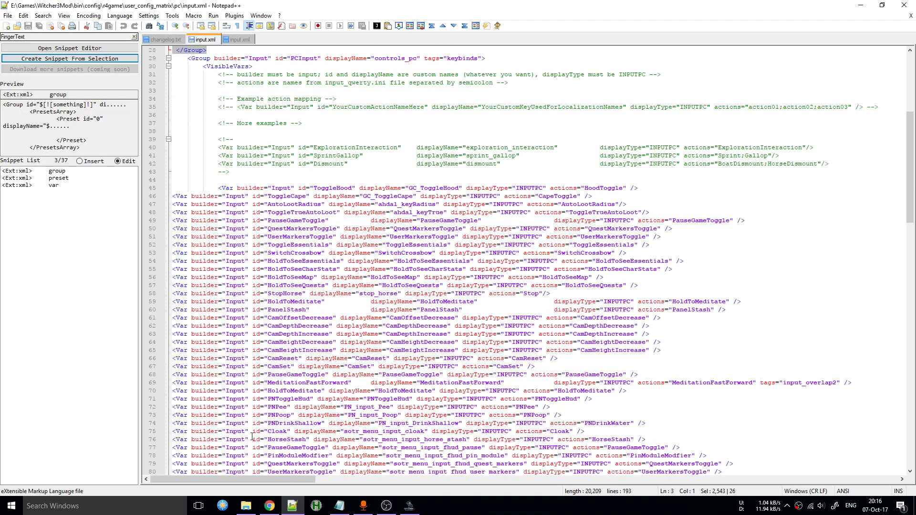
scroll(419, 312, up, 1)
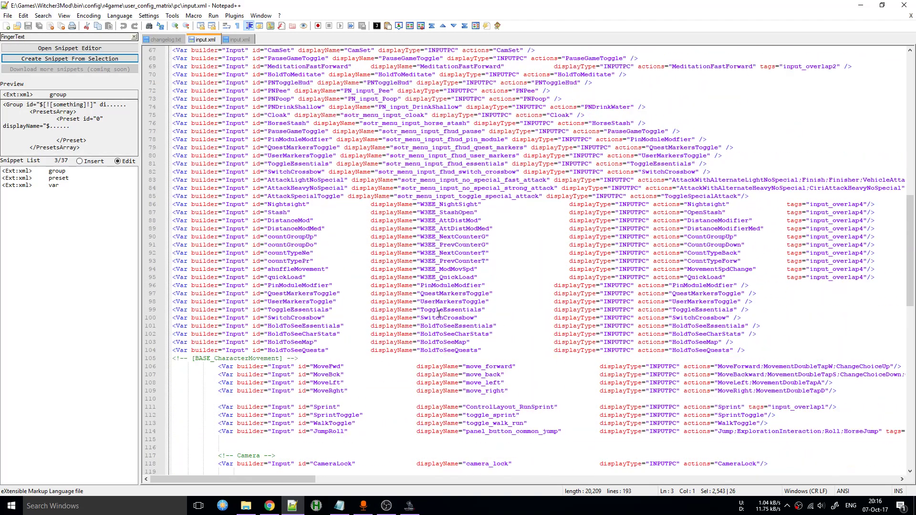
scroll(411, 289, up, 9)
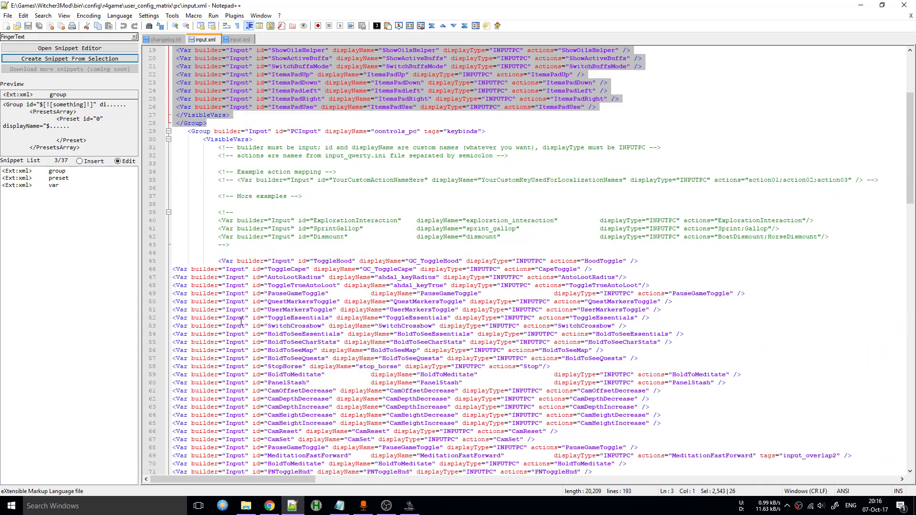
scroll(241, 322, up, 6)
click(229, 91)
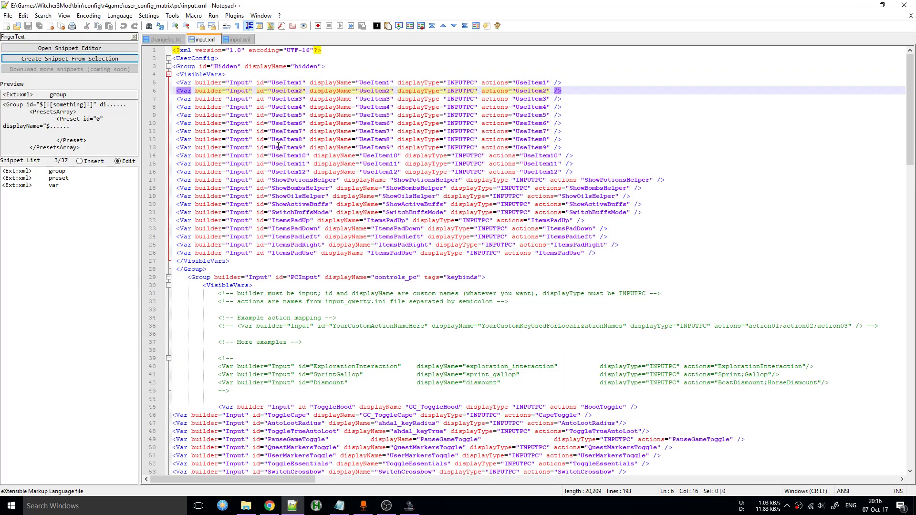
Step: Restore Notepad++ to a smaller window and place the Witcher 3 Mod Installer window beside it
double_click(540, 5)
drag(525, 53, 222, 61)
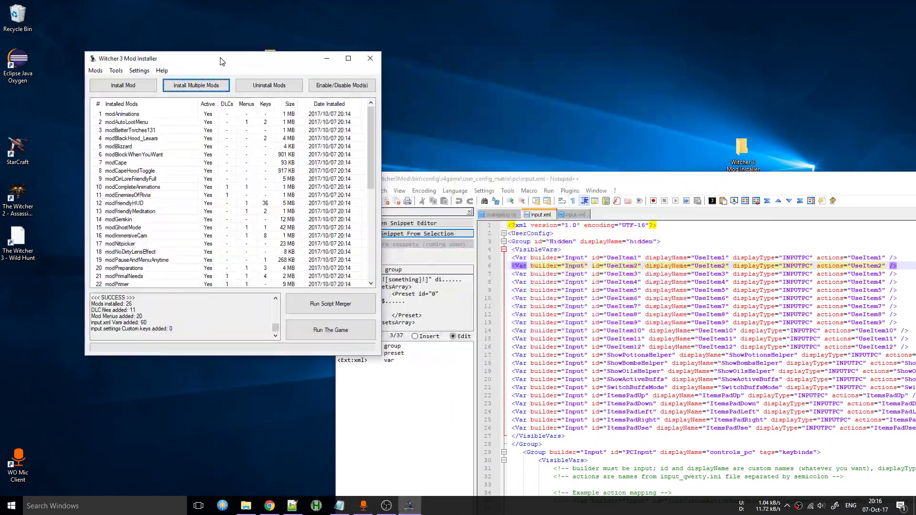
Step: Disable modFriendlyHUD in the Witcher 3 Mod Installer's list of installed mods
scroll(230, 201, down, 2)
click(138, 155)
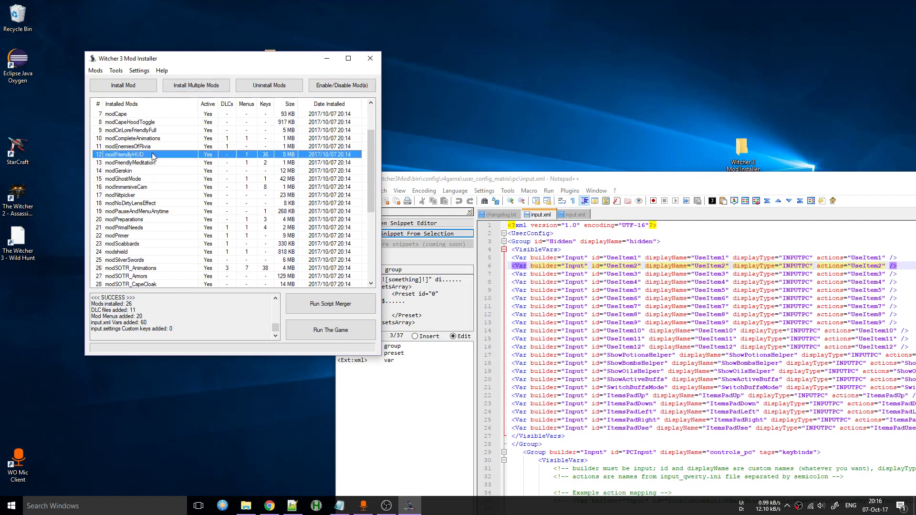
double_click(153, 156)
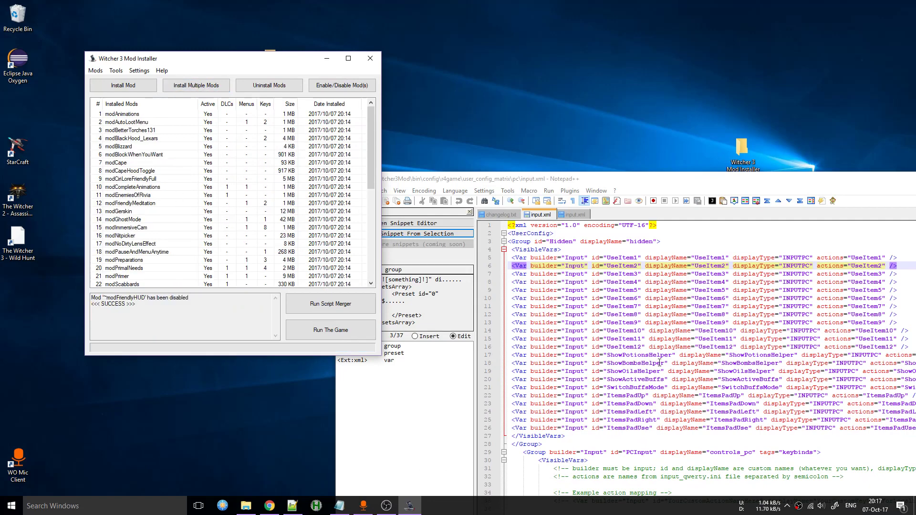
Step: Switch to Notepad++, reload the game's input.xml, and examine the mod keybind entries under PCInput
click(624, 342)
click(509, 297)
drag(646, 185, 580, 76)
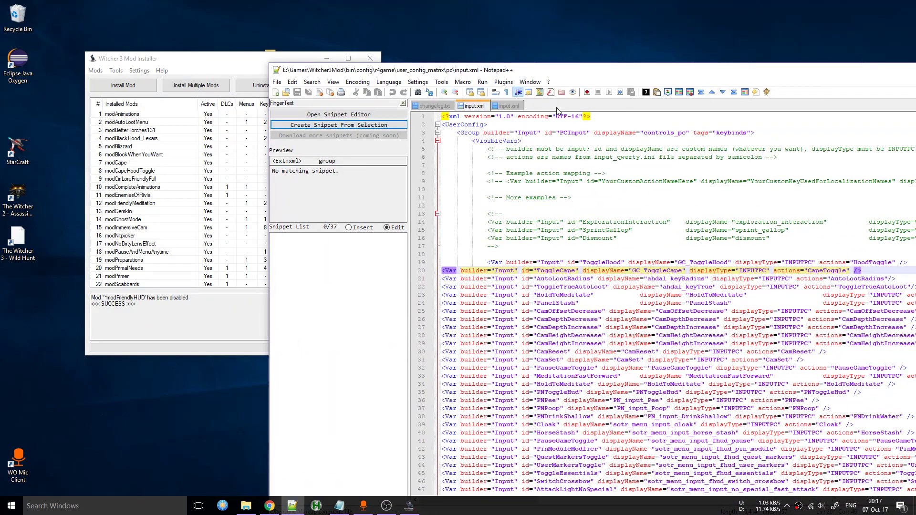
scroll(706, 248, down, 5)
scroll(706, 249, down, 5)
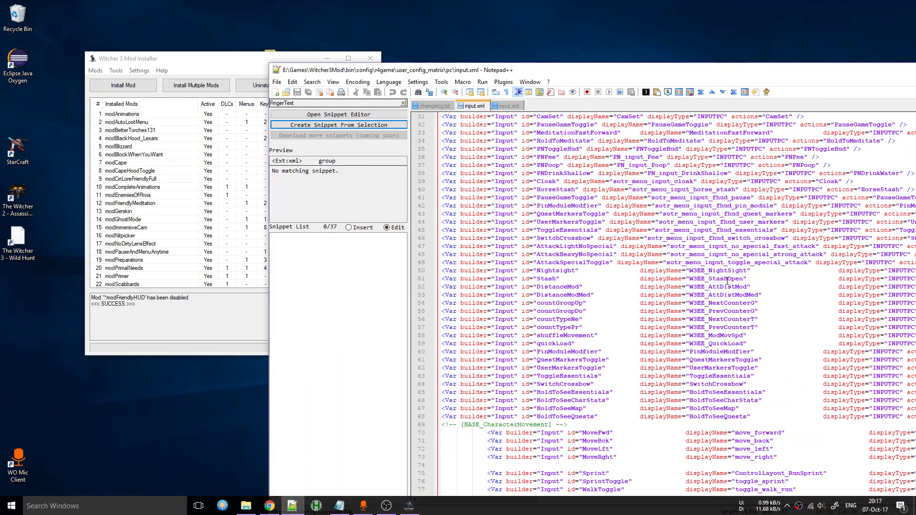
scroll(692, 272, up, 7)
scroll(658, 301, down, 11)
scroll(623, 328, up, 13)
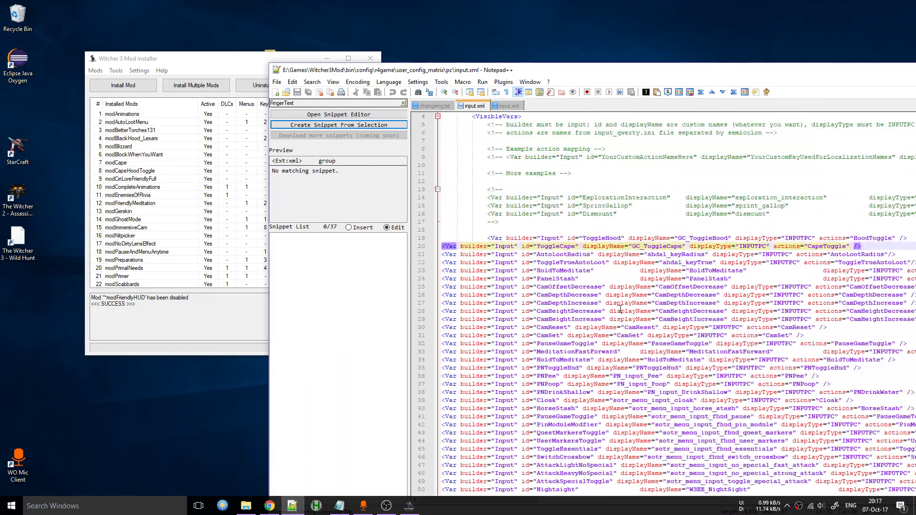
Step: Return to the Witcher 3 Mod Installer and re-enable modFriendlyHUD at the end of the installed mods list
click(144, 273)
scroll(145, 274, down, 7)
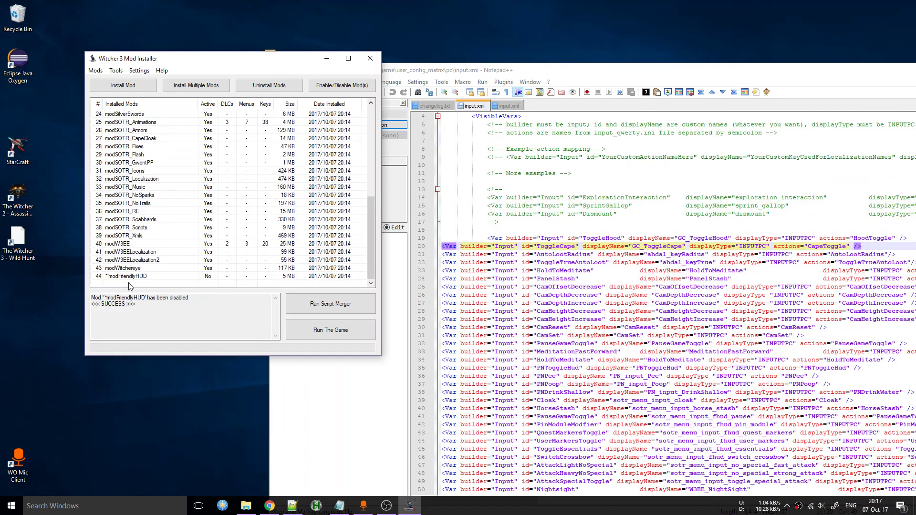
click(113, 279)
double_click(113, 277)
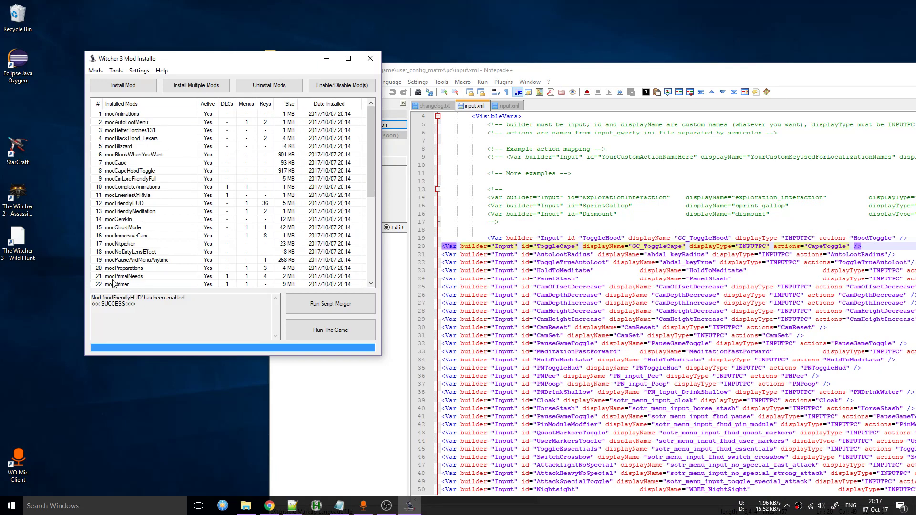
Step: Reload the game's input.xml in Notepad++ to check its Hidden group, and close the editor
click(498, 296)
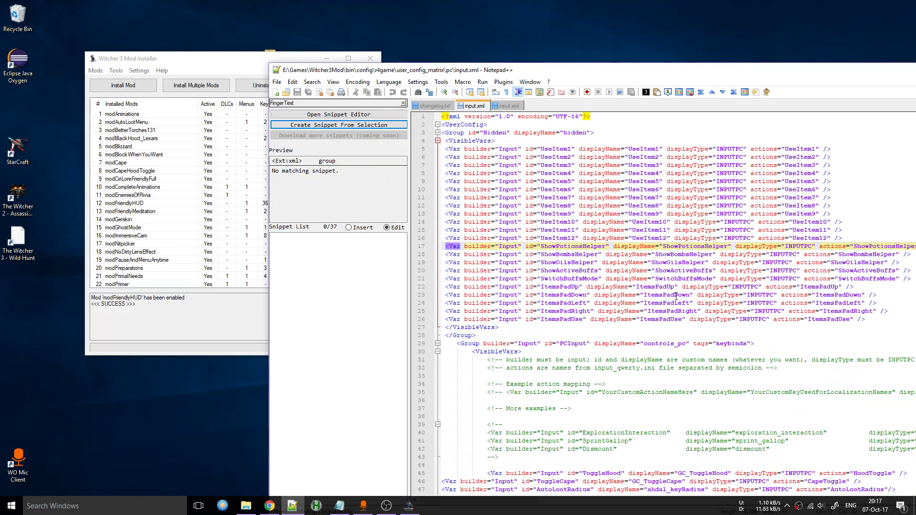
drag(747, 72, 492, 55)
click(808, 58)
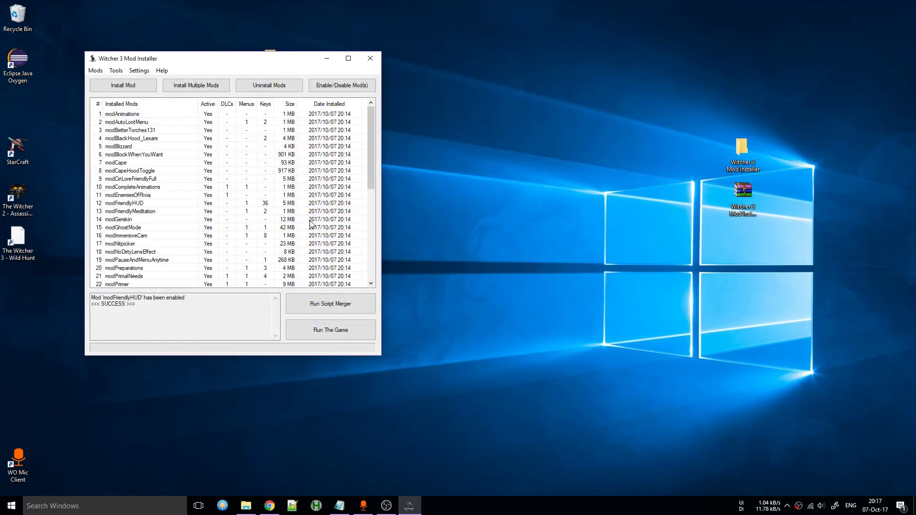
Step: Move the Witcher 3 Mod Installer window to the middle of the desktop and look through its installed mods
drag(192, 178, 409, 201)
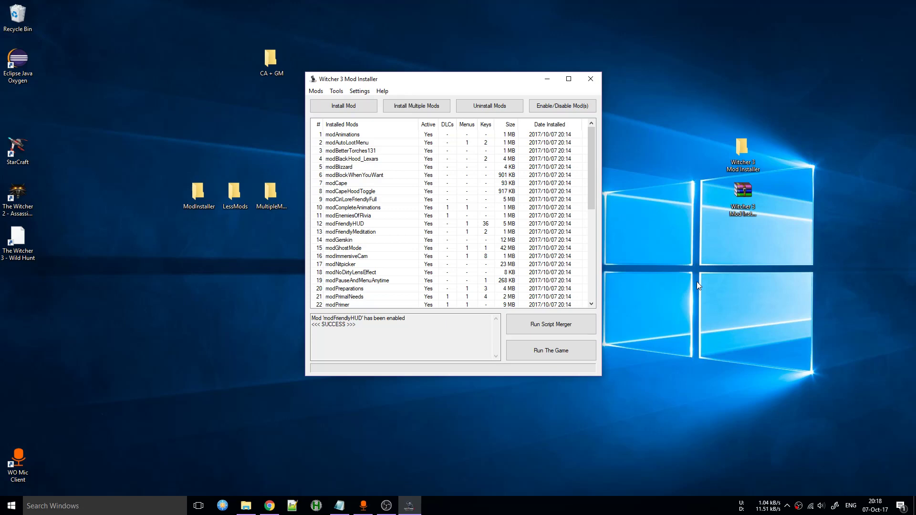
scroll(546, 265, down, 8)
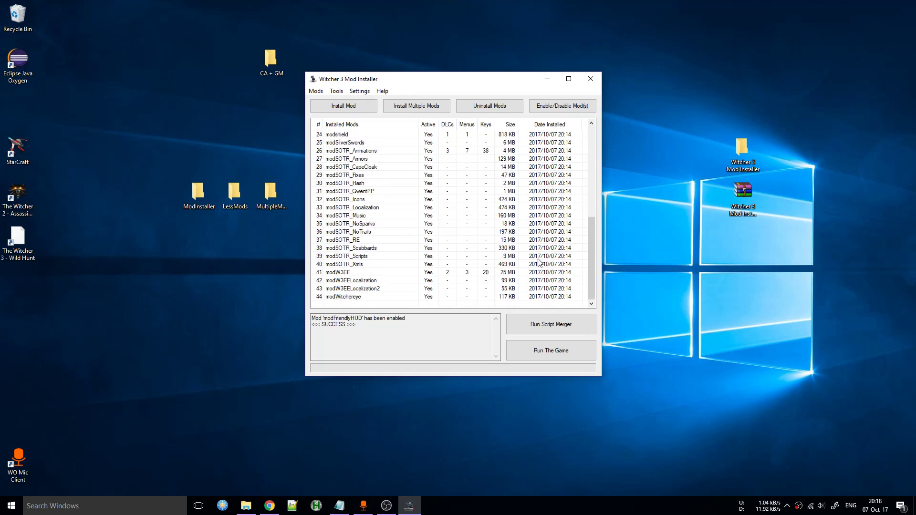
scroll(500, 263, up, 8)
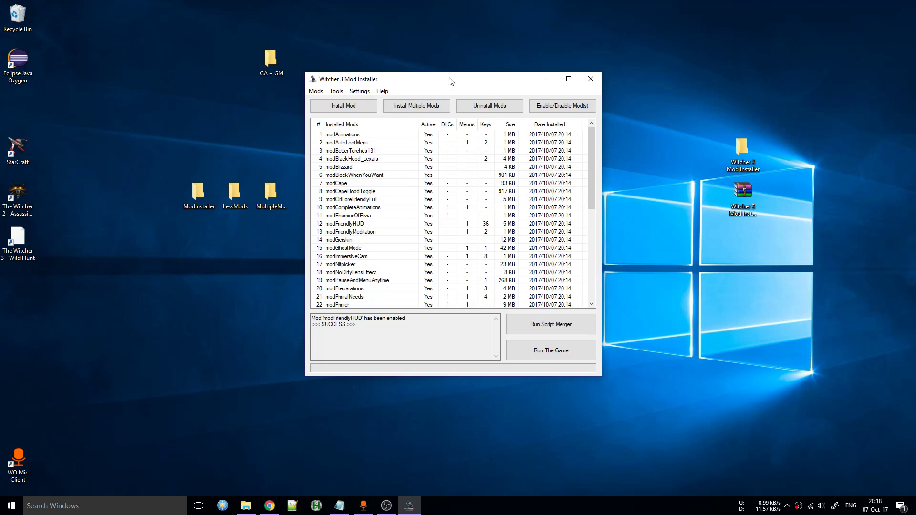
mouse_move(451, 81)
mouse_down()
mouse_move(446, 45)
mouse_move(458, 109)
mouse_move(461, 87)
mouse_up()
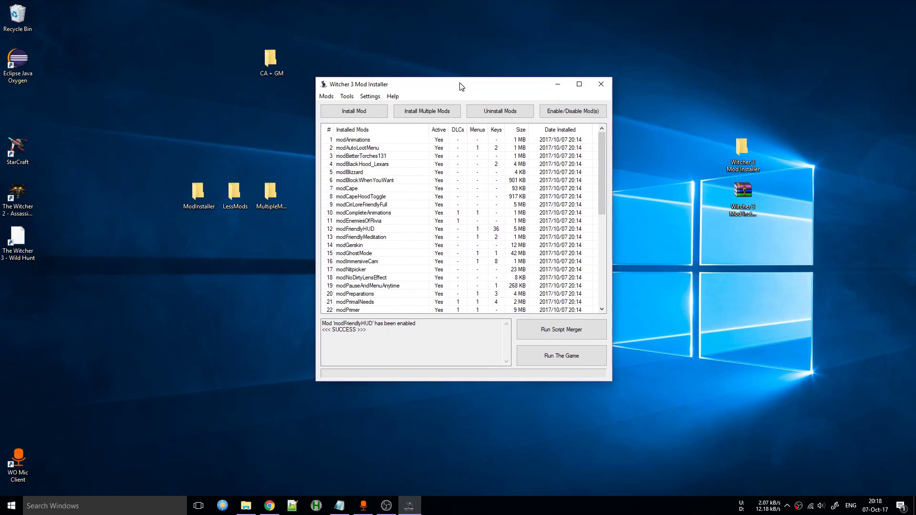